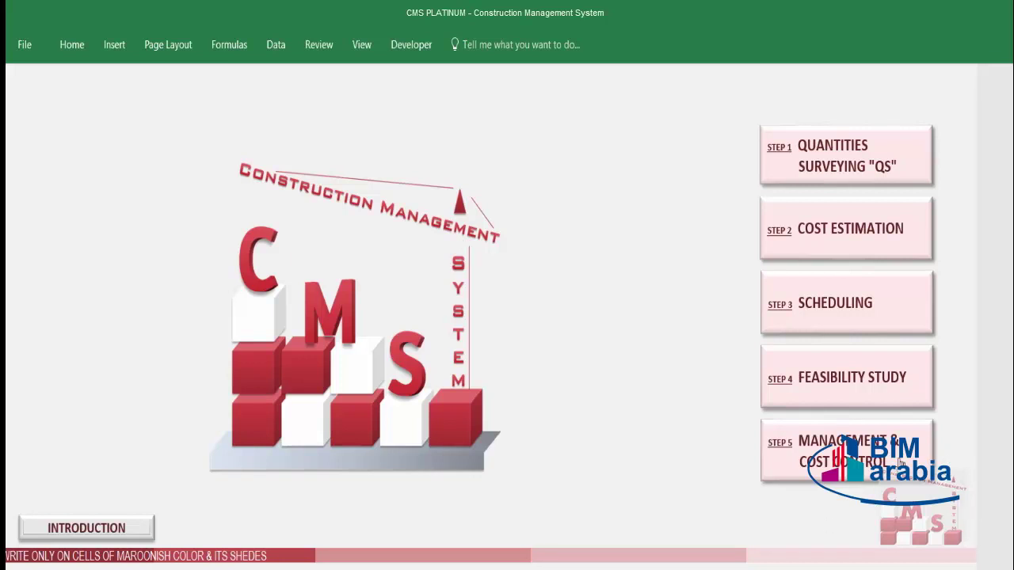
Step: Open STEP 5 Management & Cost Control, then its Resources Cost Control page
left_click(900, 464)
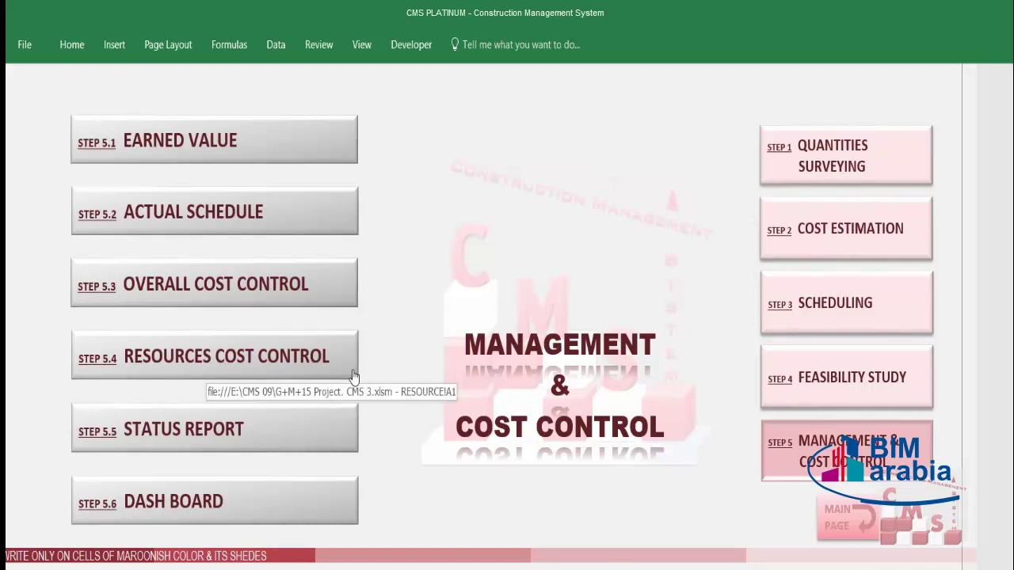
left_click(315, 369)
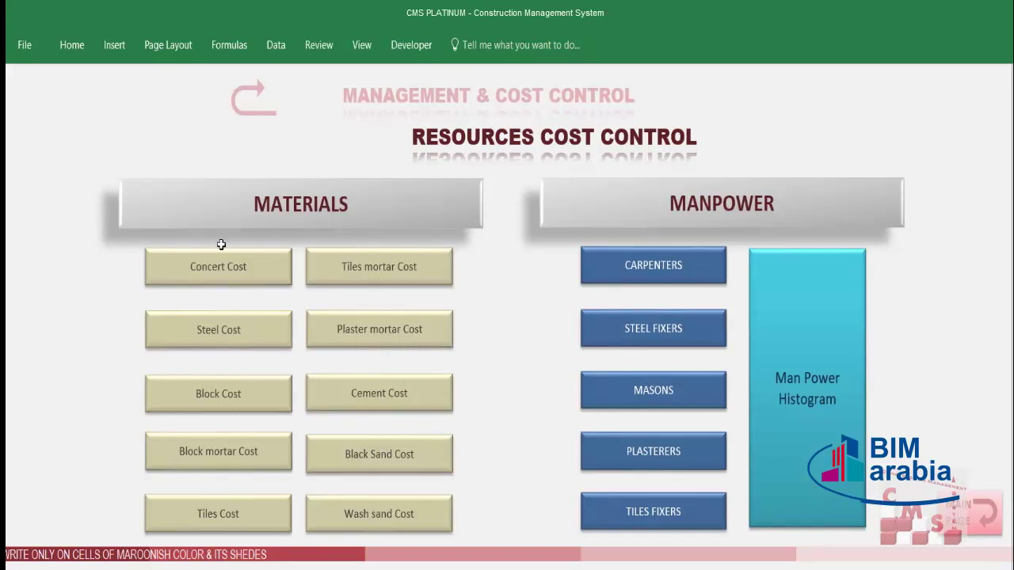
Step: Open the Steel Rebar Control sheet, run Step 1, acknowledge its message, then run Step 2
left_click(190, 337)
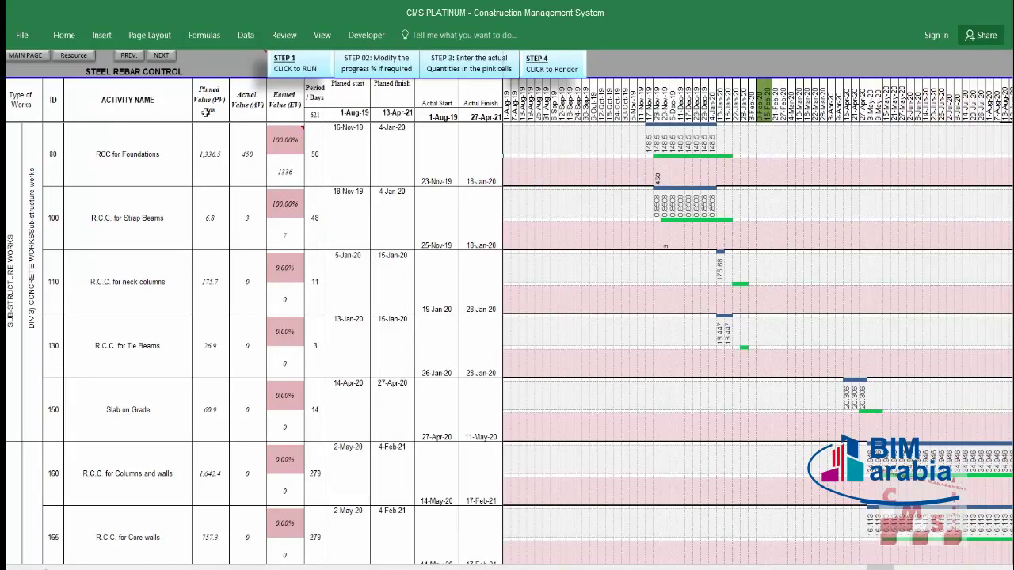
left_click(411, 152)
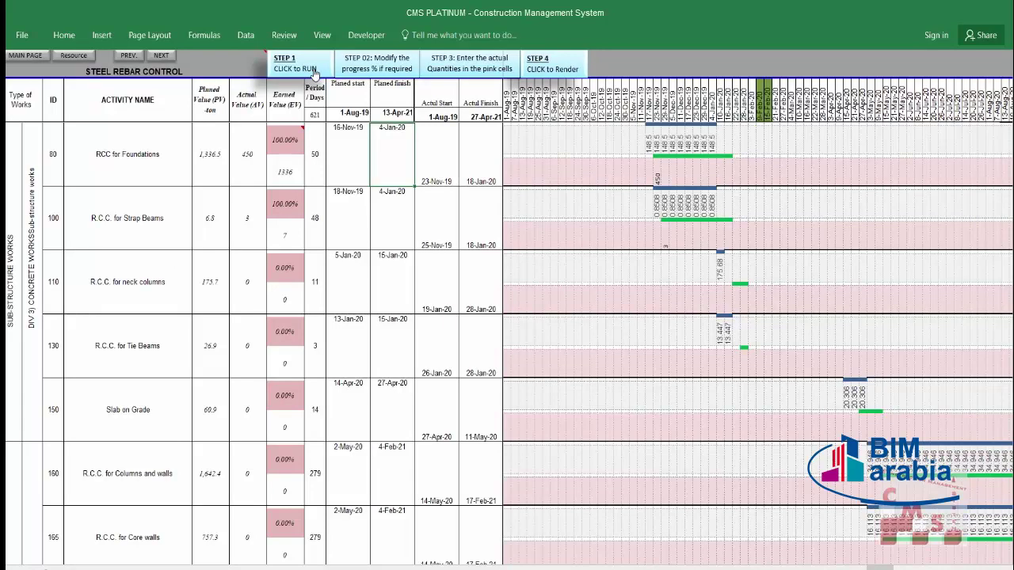
left_click(316, 72)
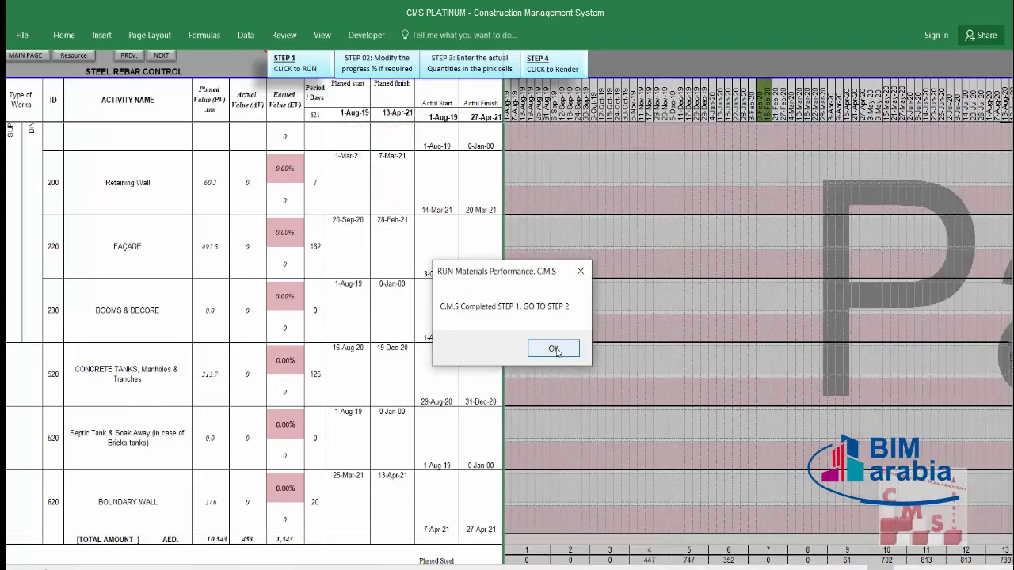
left_click(553, 349)
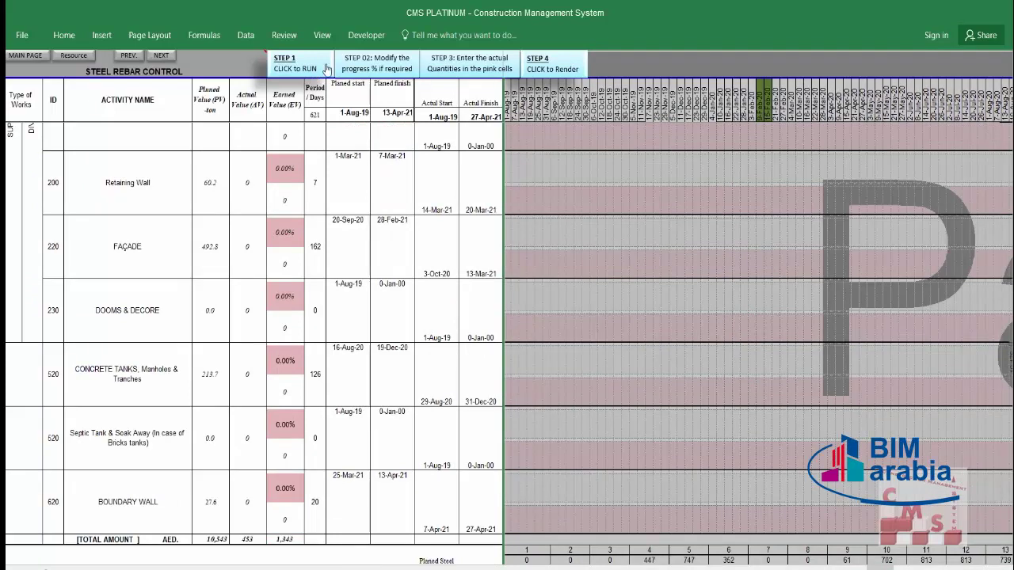
left_click(407, 70)
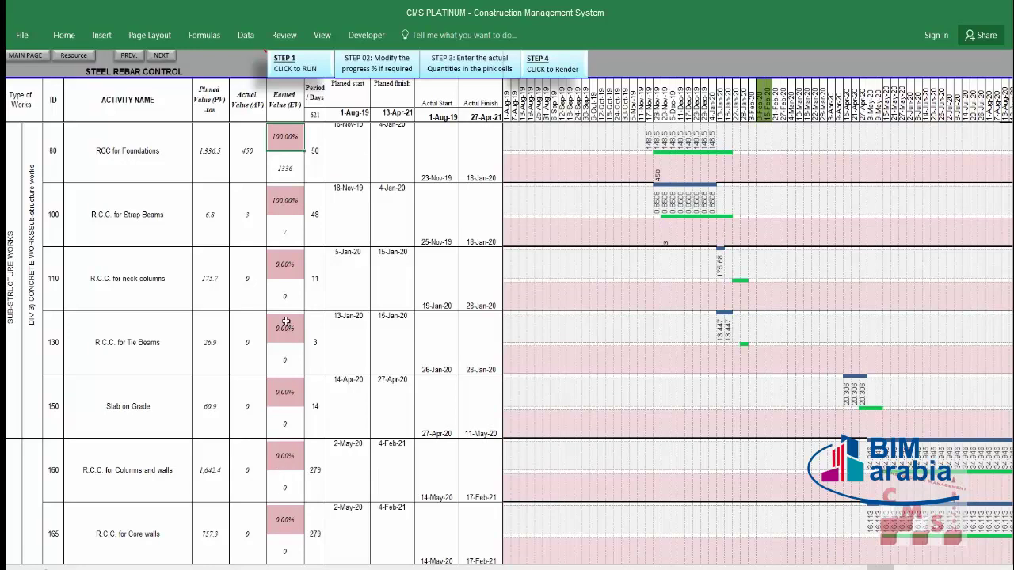
mouse_move(290, 137)
scroll(308, 151, "up", 1)
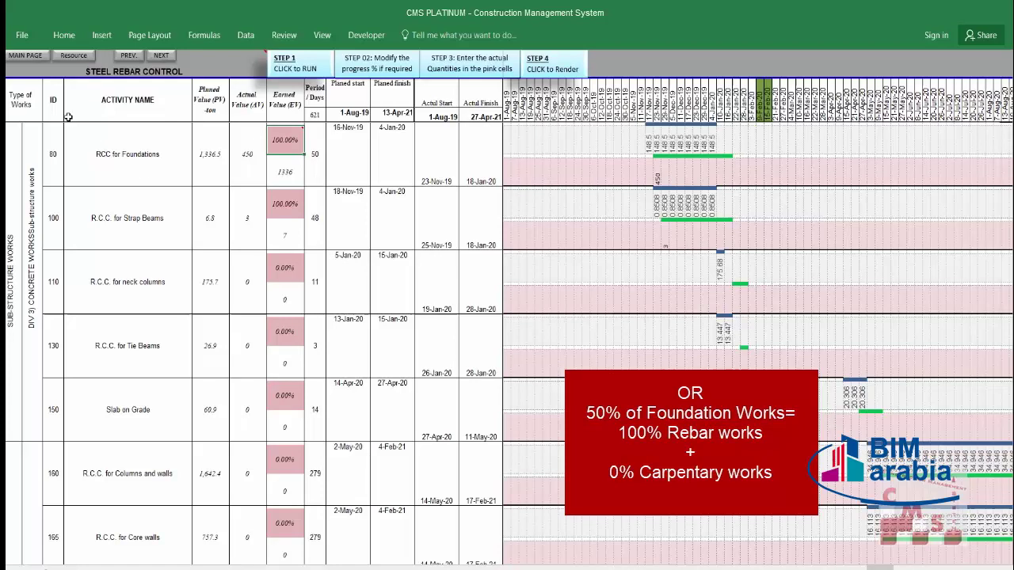
left_click(83, 60)
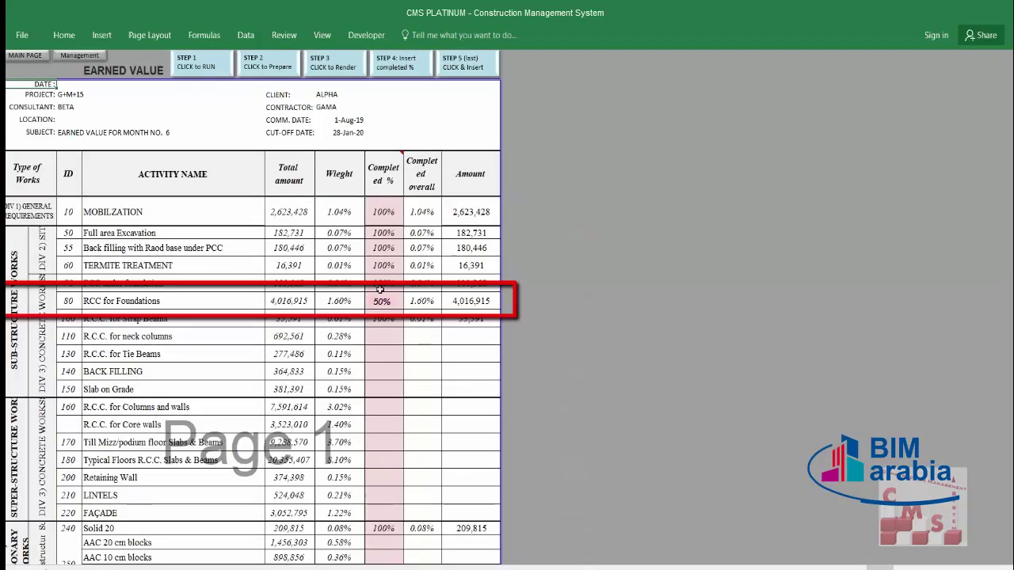
left_click(382, 294)
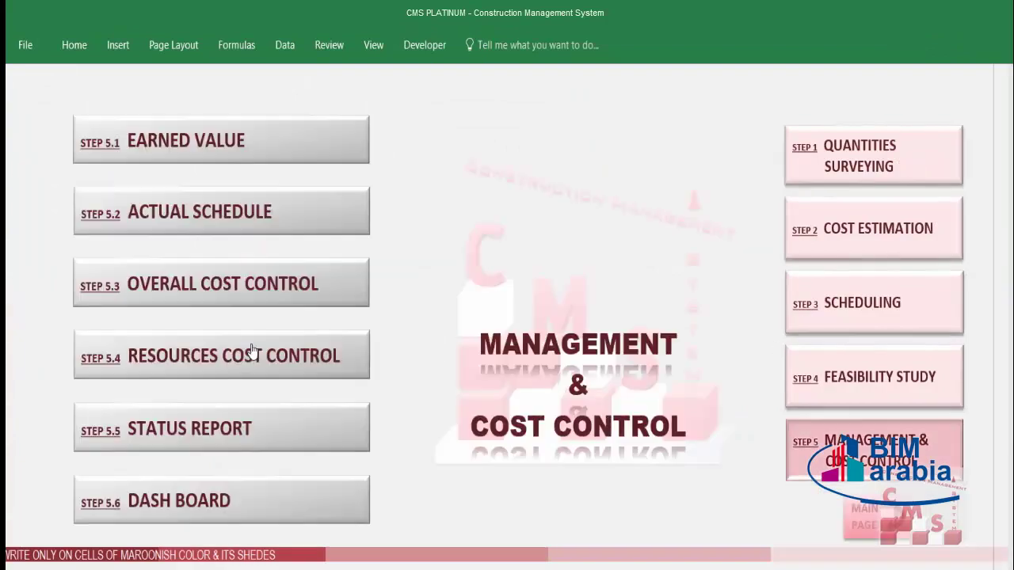
left_click(250, 351)
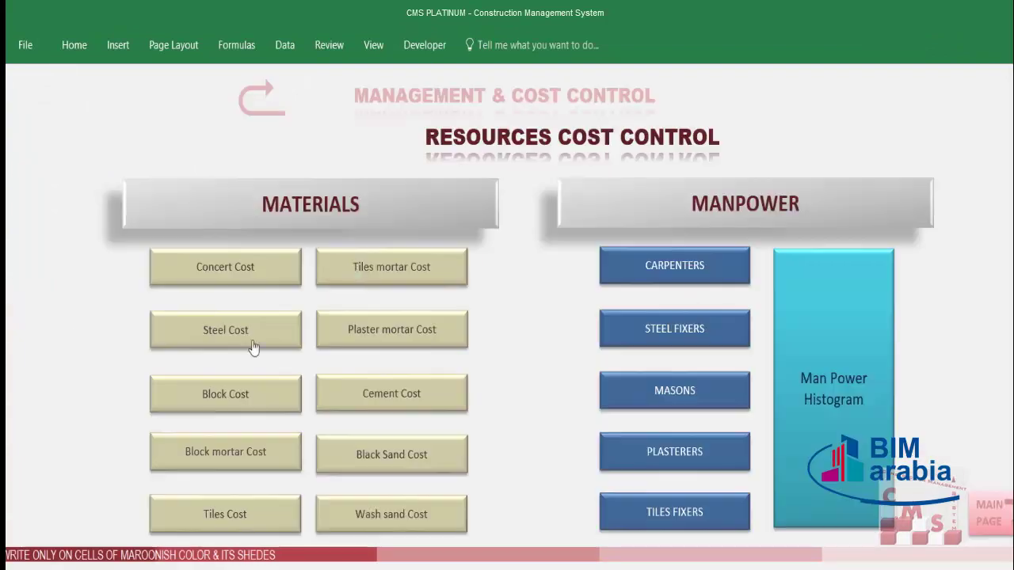
left_click(256, 326)
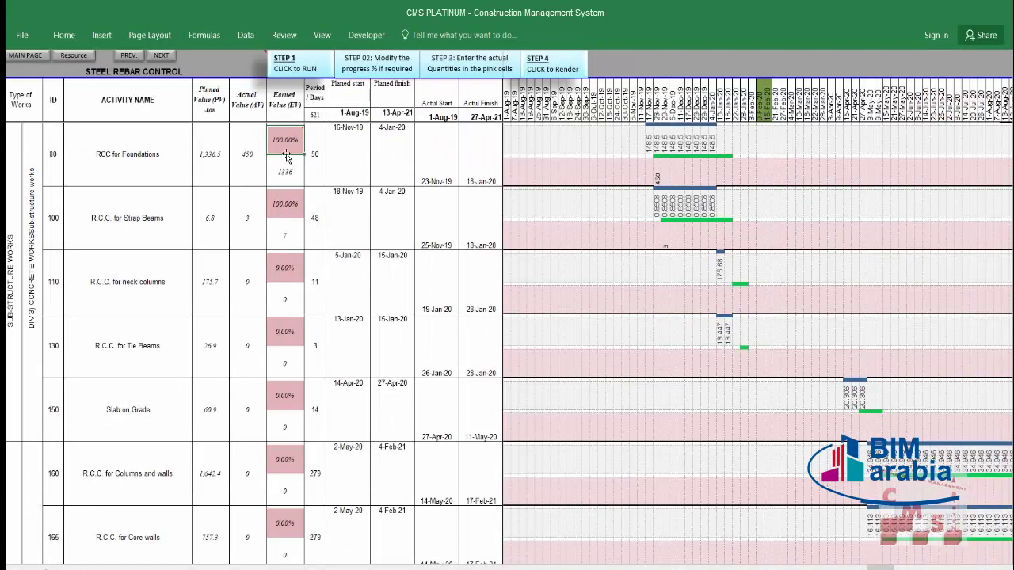
Step: Review the earned values and search the RCC for Foundations actuals row for the right day
mouse_move(287, 147)
key("Down")
key("Down")
key("Down")
key("Down")
key("Down")
key("Down")
key("Down")
key("Down")
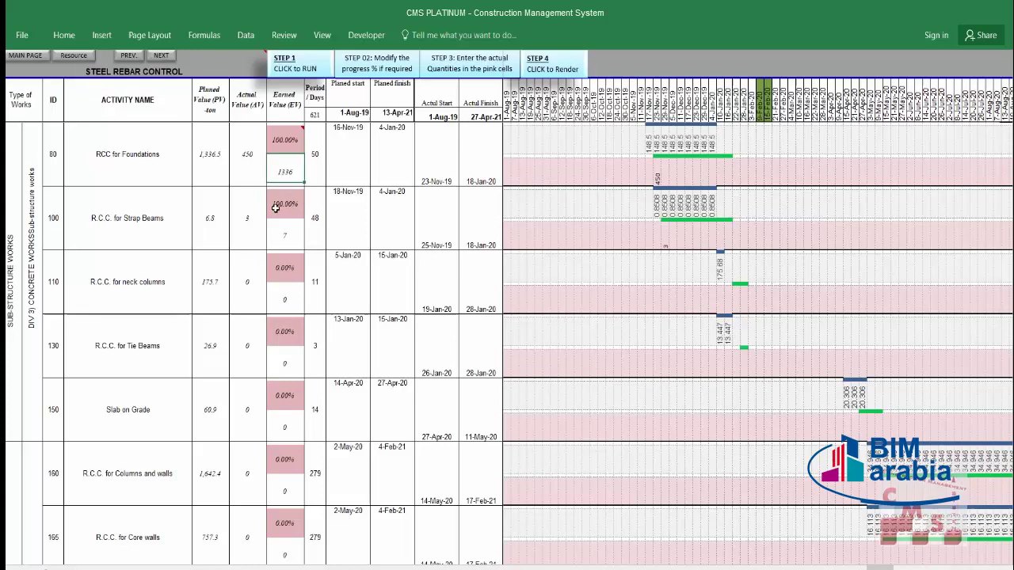
left_click(280, 269)
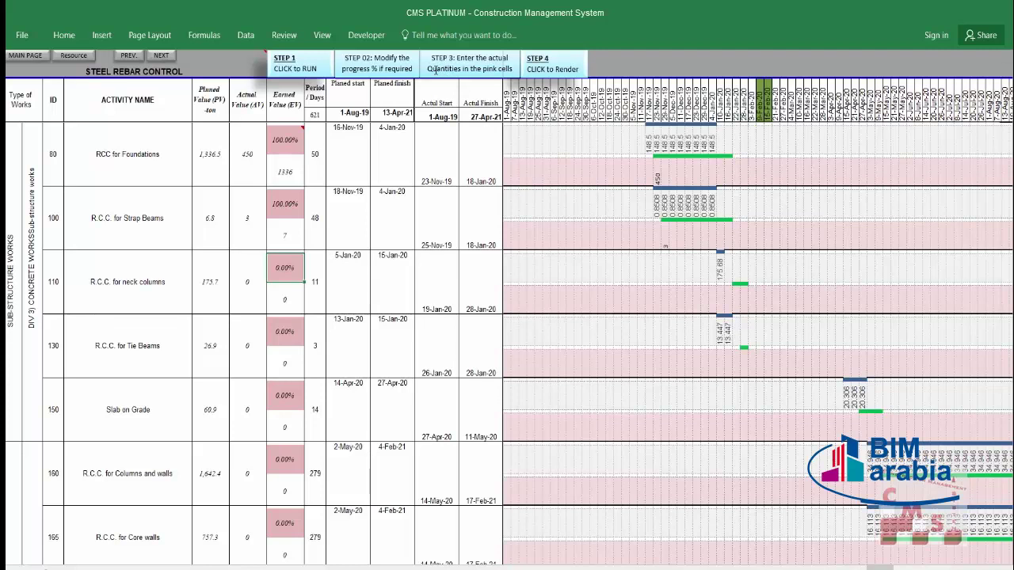
left_click(530, 169)
left_click(663, 172)
left_click(725, 171)
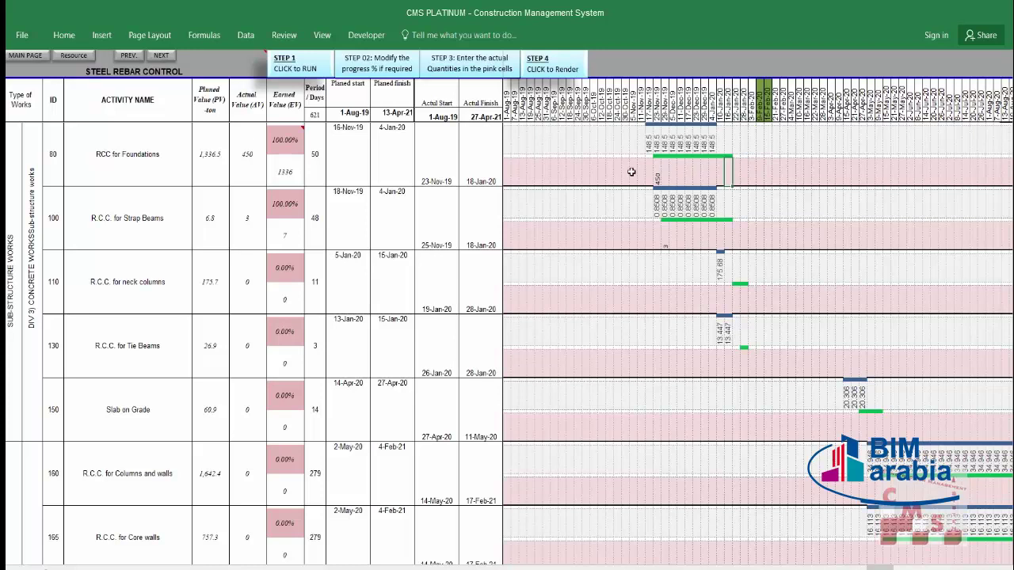
left_click(669, 176)
left_click(681, 173)
left_click(665, 176)
left_click(705, 175)
Step: Select the span of day cells in the RCC for Foundations actual-quantity row
left_click(721, 175)
left_click(728, 175)
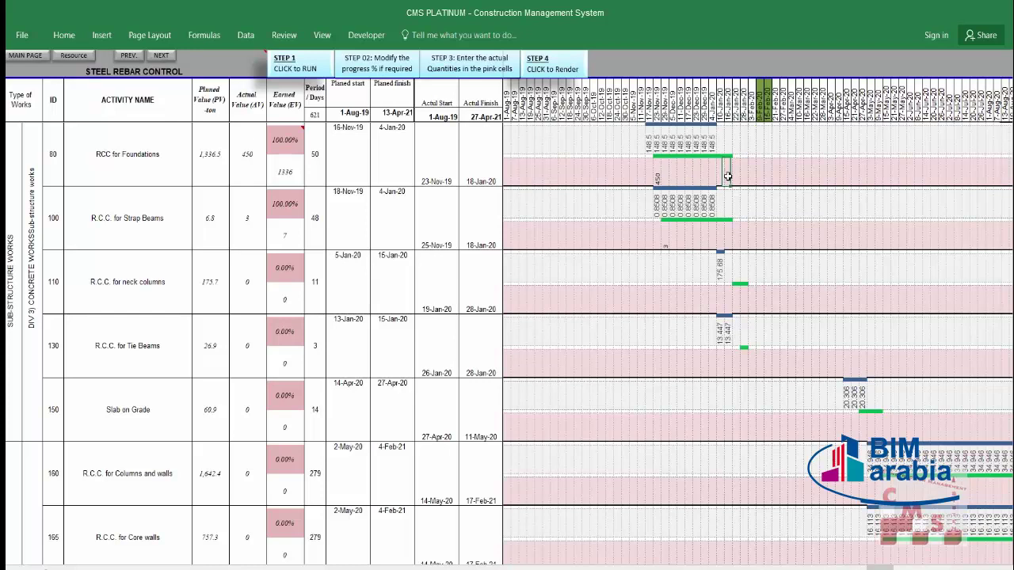
left_click(665, 176)
left_click(672, 178)
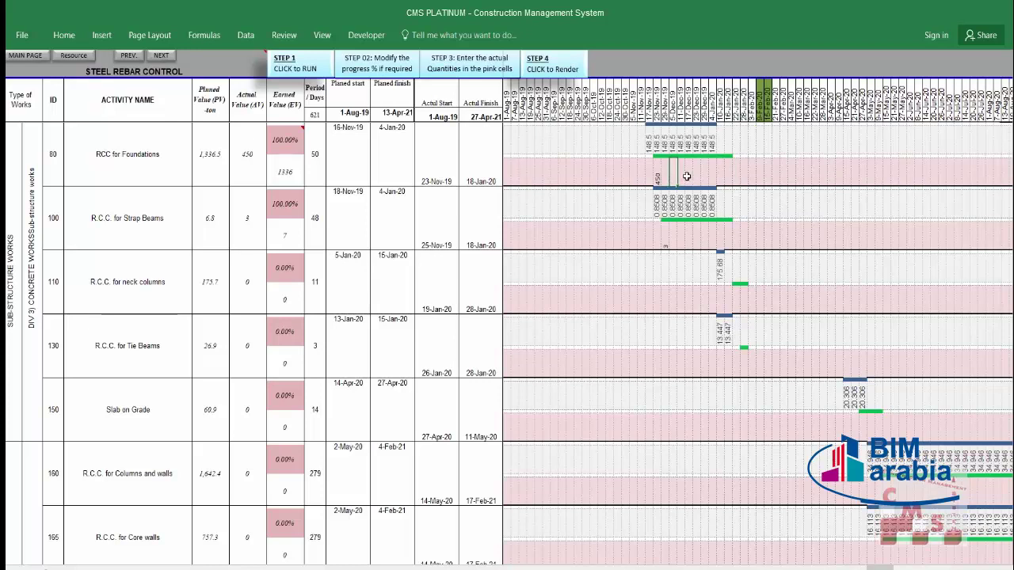
left_click(688, 177)
left_click(674, 176)
left_click(664, 177)
left_click_drag(555, 172, 625, 175)
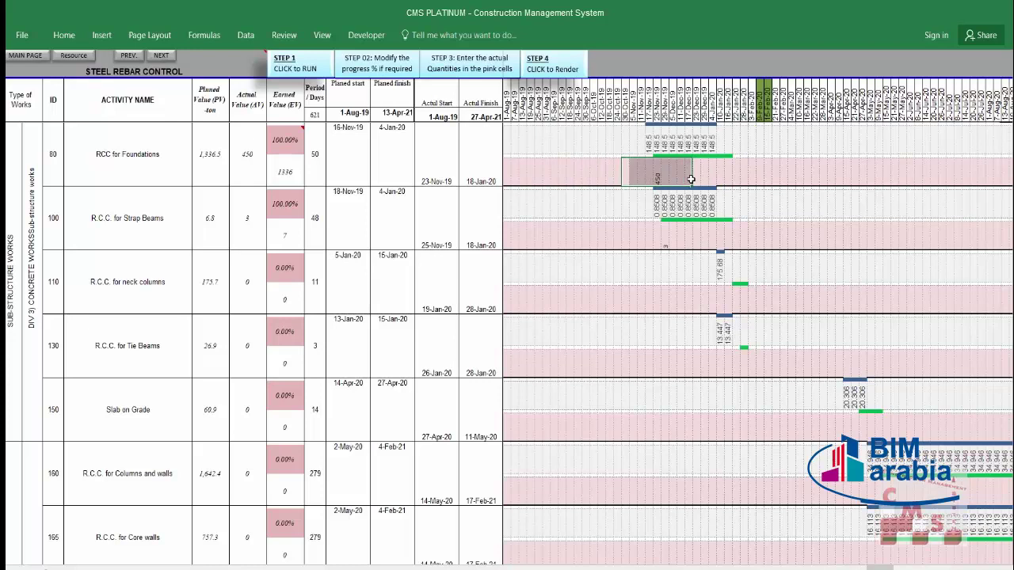
left_click_drag(690, 179, 671, 176)
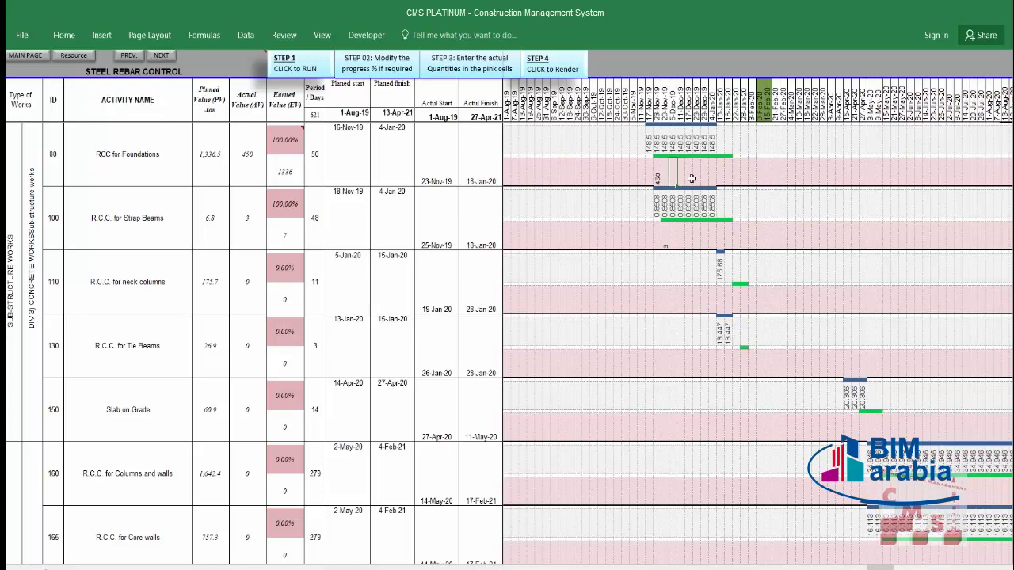
Step: Enter an actual quantity of 5 on a Strap Beams Gantt day
left_click(696, 242)
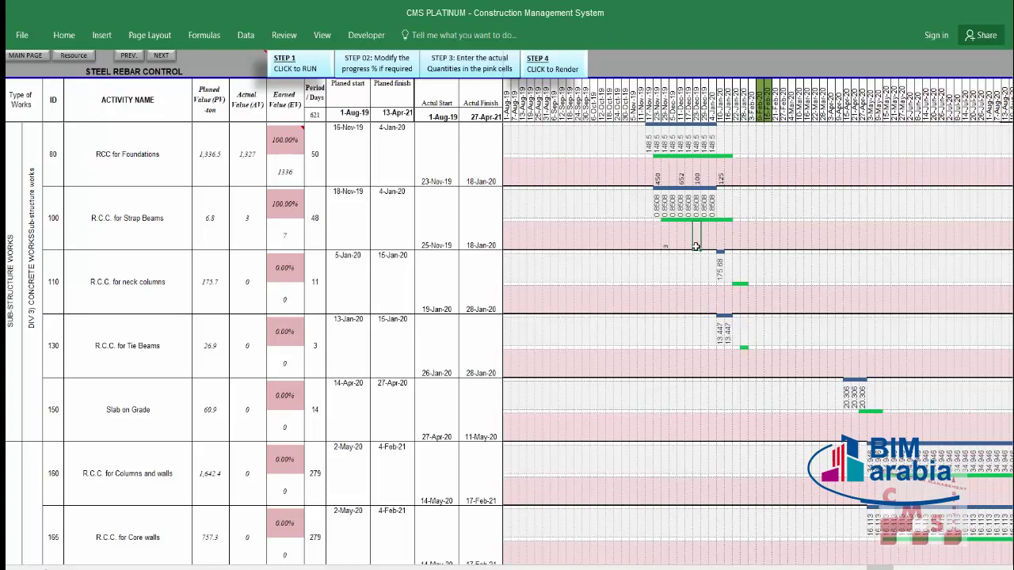
left_click(679, 240)
type("5")
key("Return")
Step: Render the Step 4 material performance report and dismiss the report-ready message
left_click(567, 73)
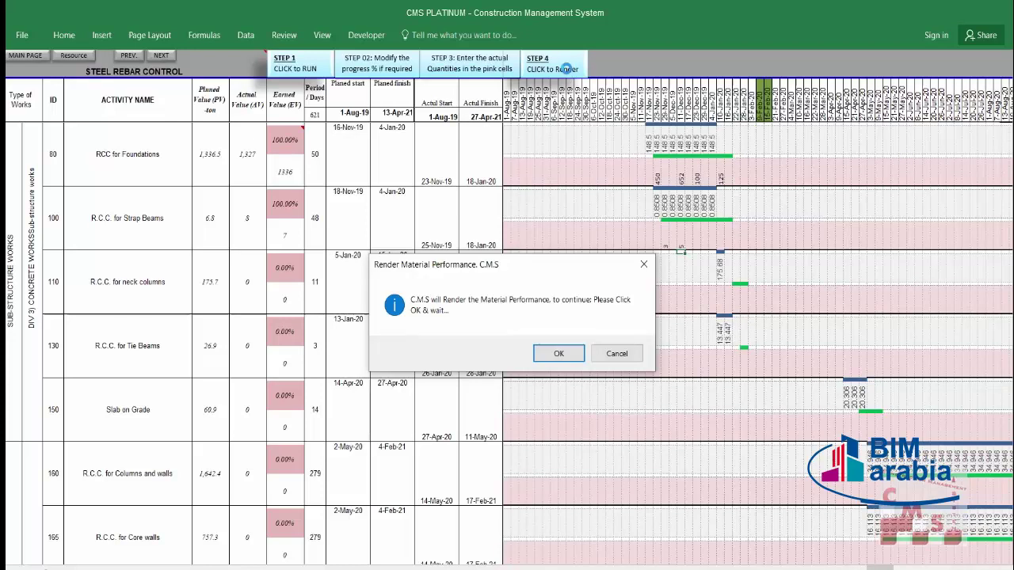
left_click(553, 355)
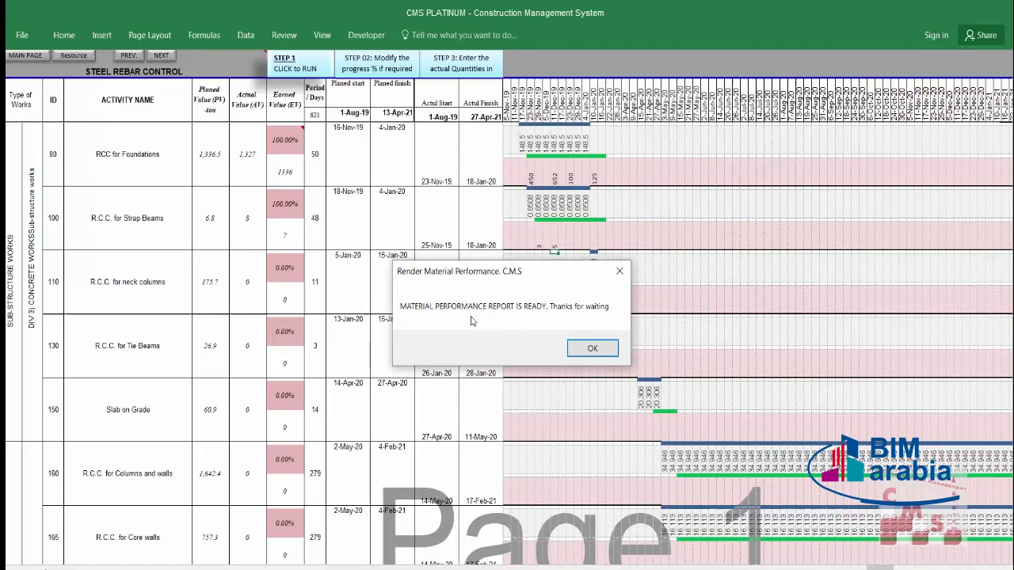
left_click(592, 348)
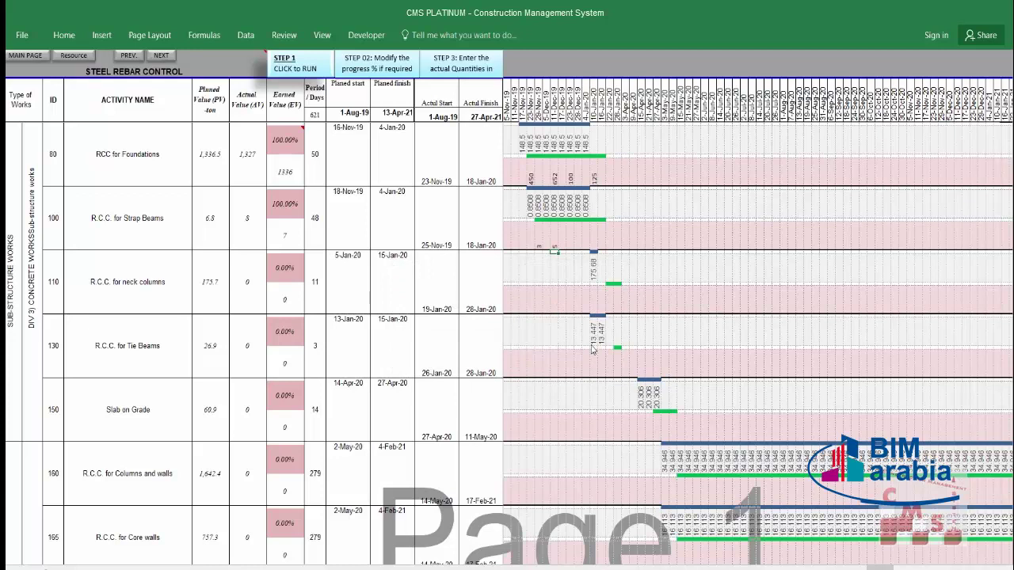
Step: Inspect activity names, planned values 1,336.5 and 6.8, and actual values such as 1,327
scroll(541, 328, "down", 4)
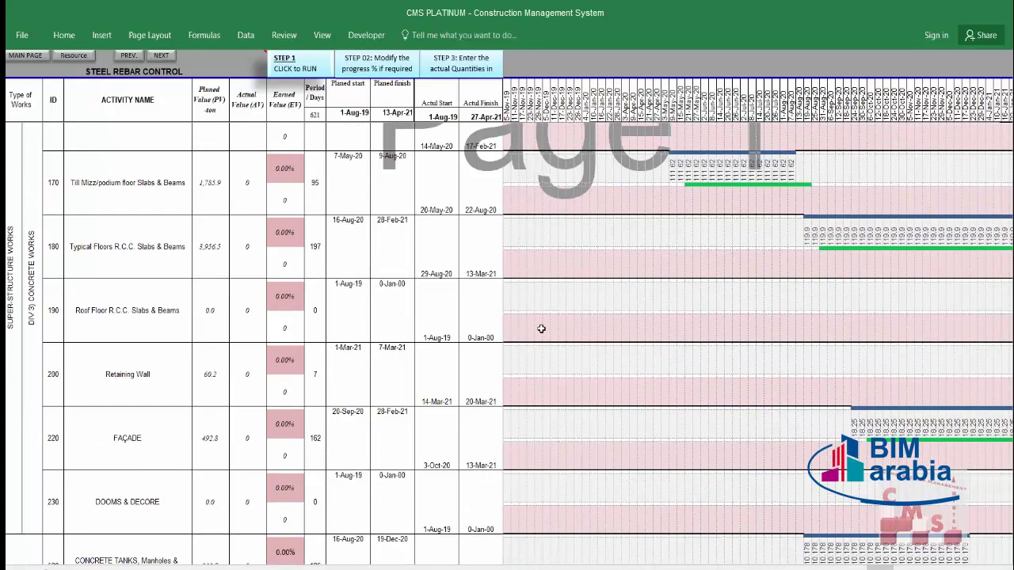
scroll(541, 327, "up", 4)
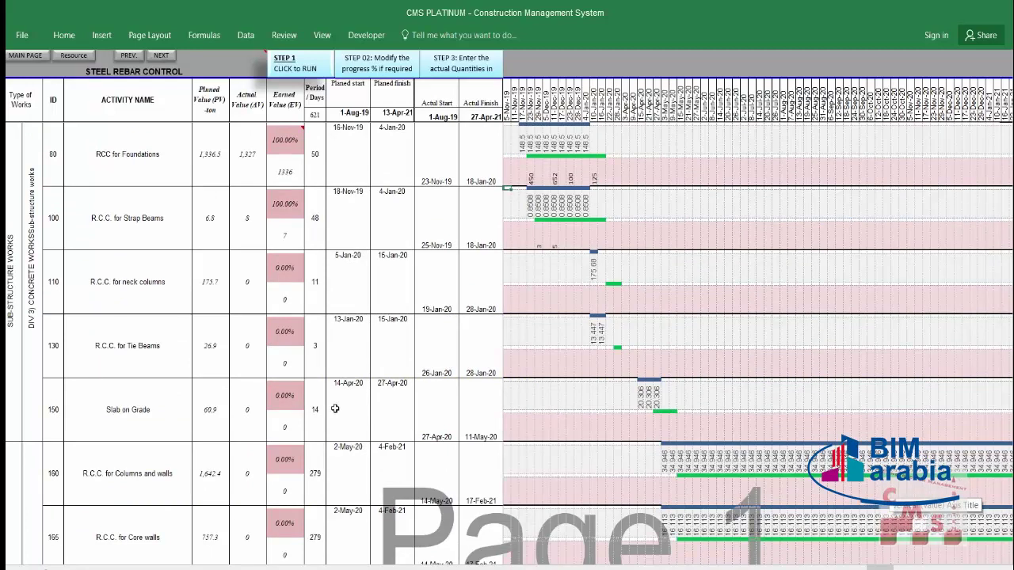
left_click_drag(156, 131, 140, 410)
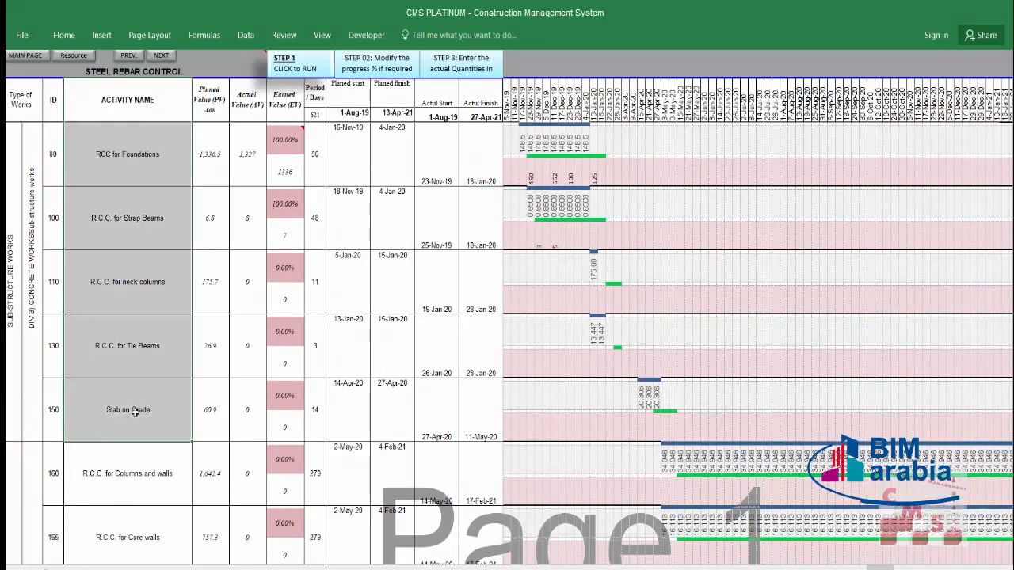
left_click(211, 156)
left_click(210, 216)
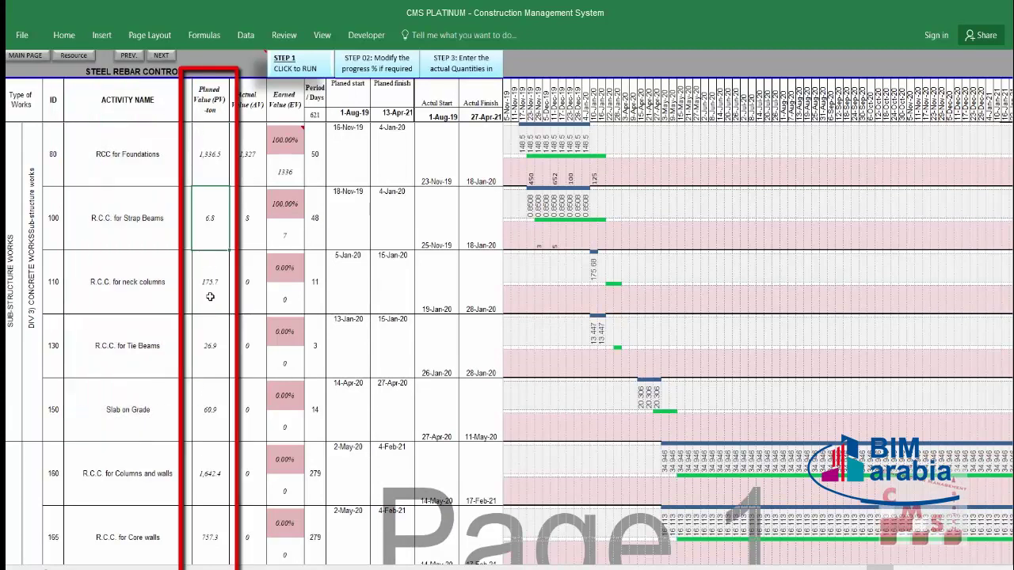
left_click(114, 350)
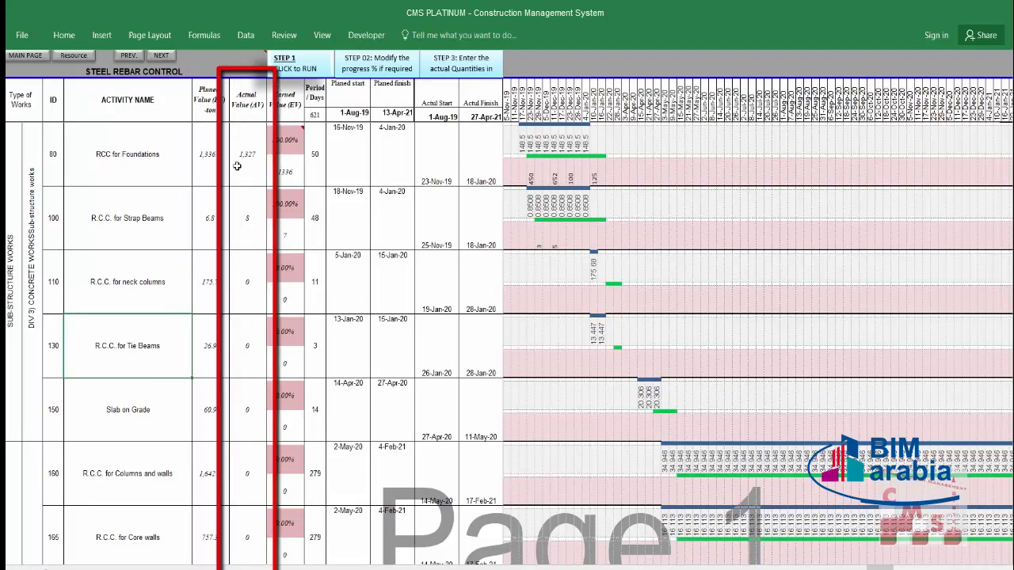
left_click_drag(245, 158, 250, 270)
left_click_drag(251, 326, 244, 386)
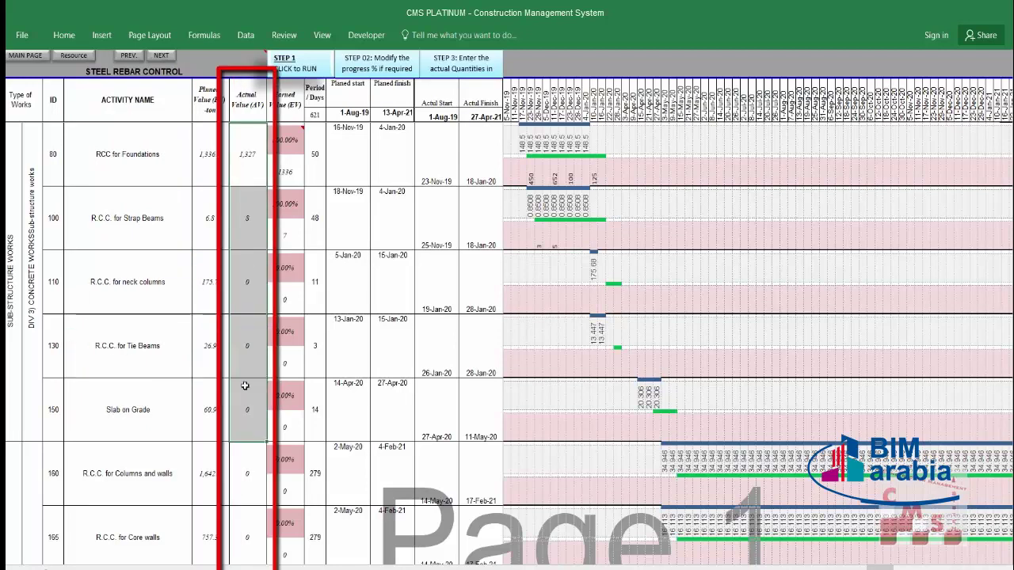
left_click(254, 180)
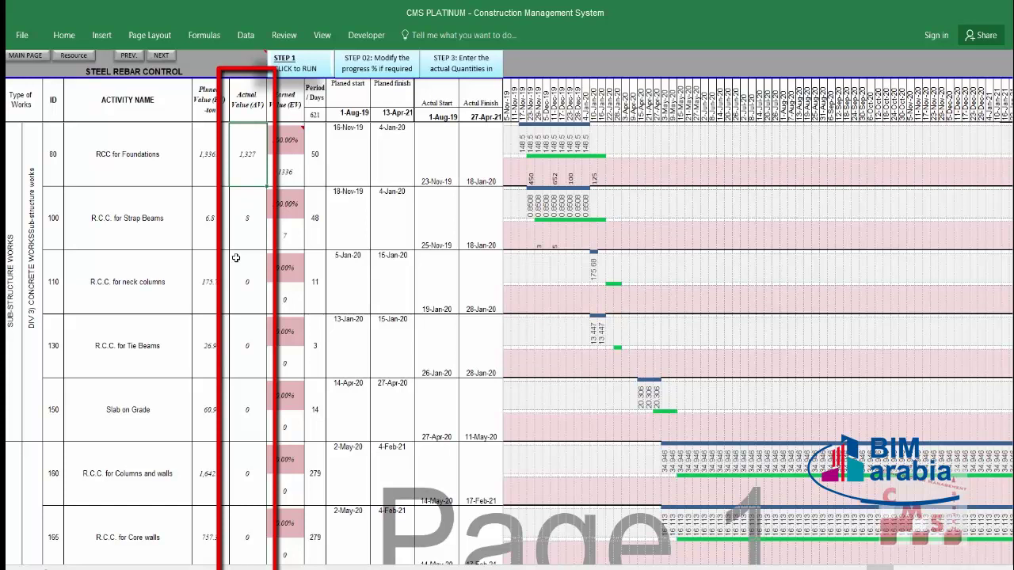
Step: Select the timeline planned quantities for activities 80, 100, 130 and 160
left_click(532, 179)
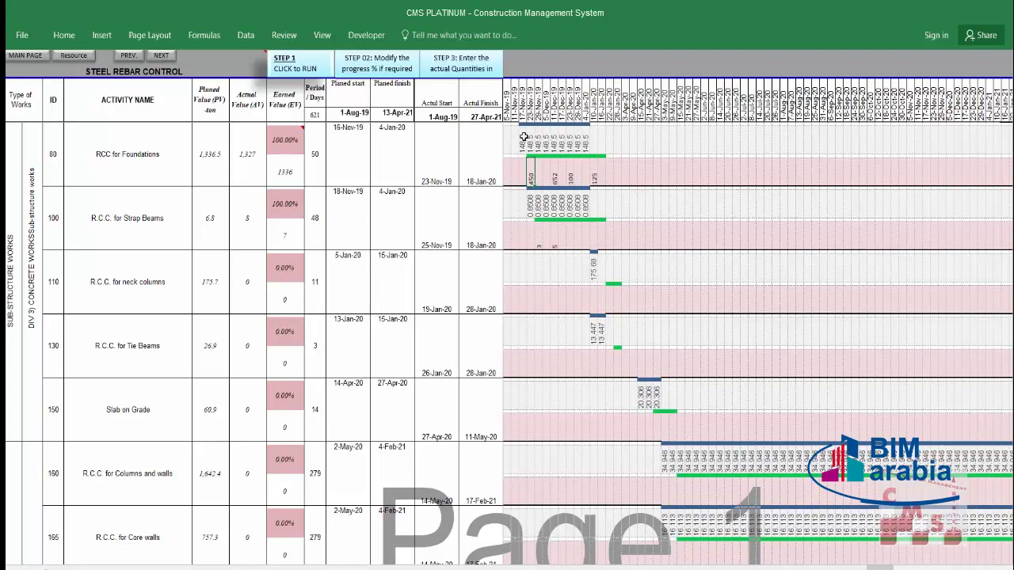
left_click_drag(523, 137, 593, 147)
left_click_drag(533, 204, 595, 207)
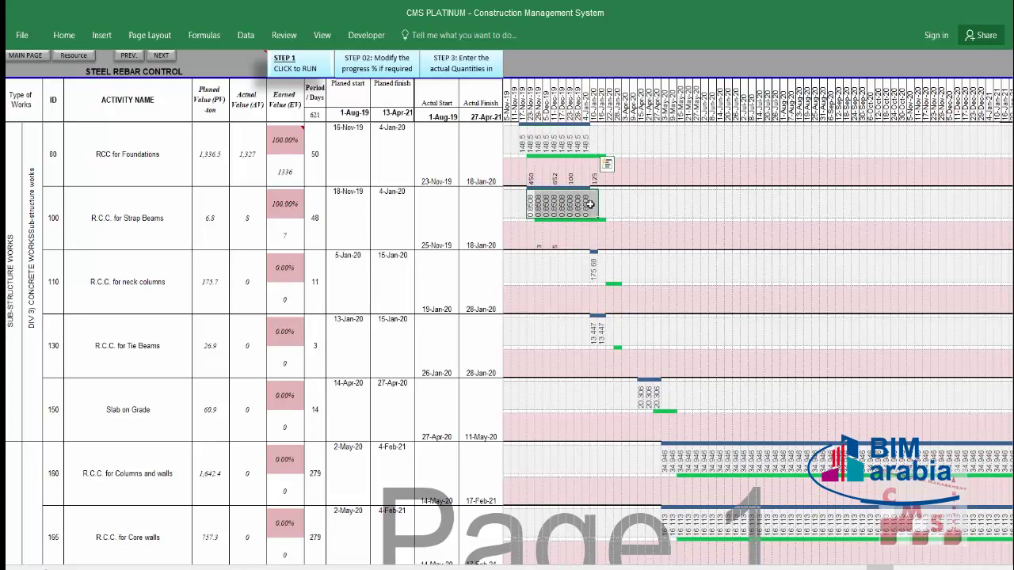
left_click(587, 331)
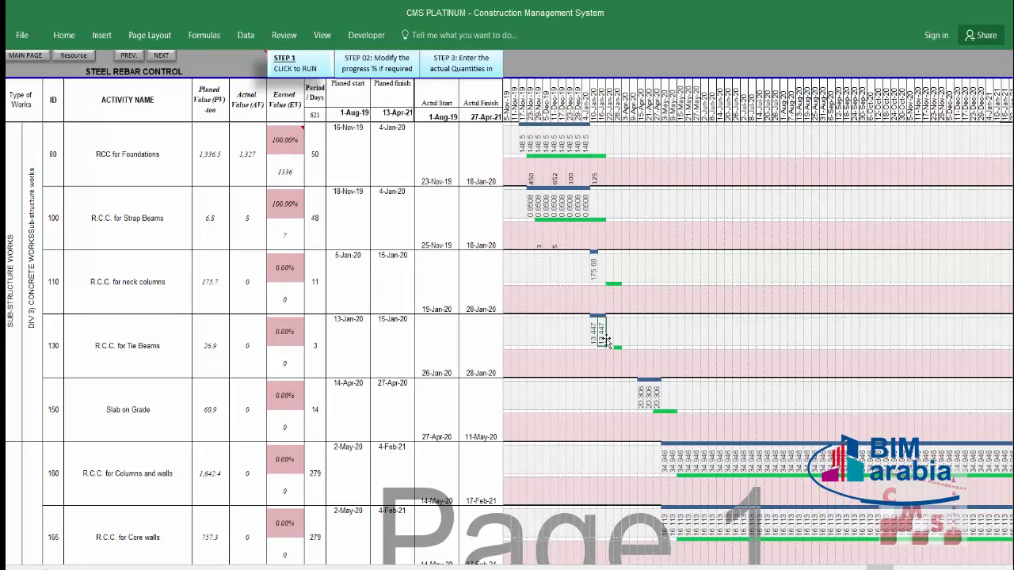
left_click_drag(665, 461, 824, 457)
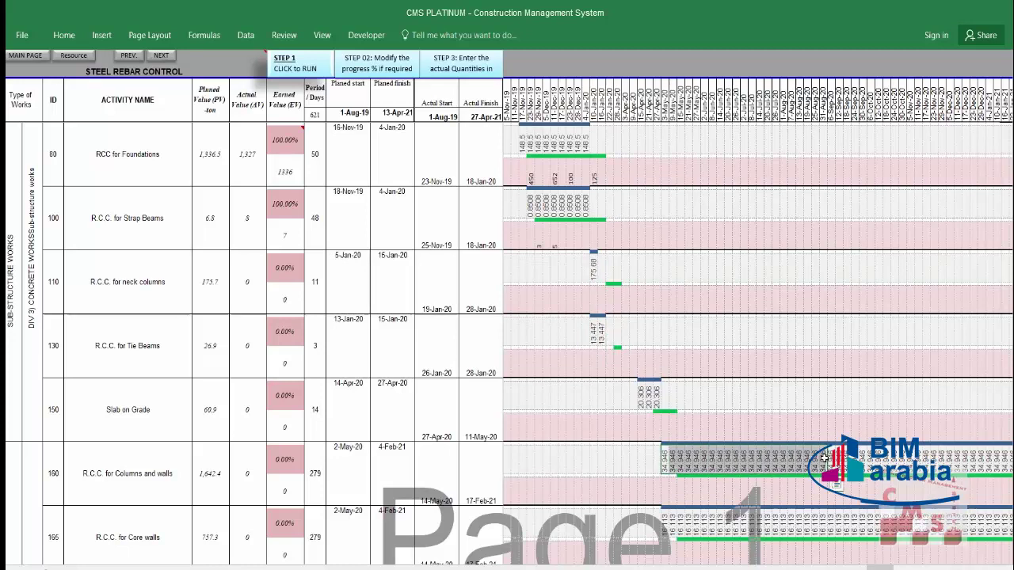
left_click(784, 491)
Step: Check timeline values for activities 80 to 160, including 13.447, 20.306 and 34.946
left_click_drag(521, 133, 573, 145)
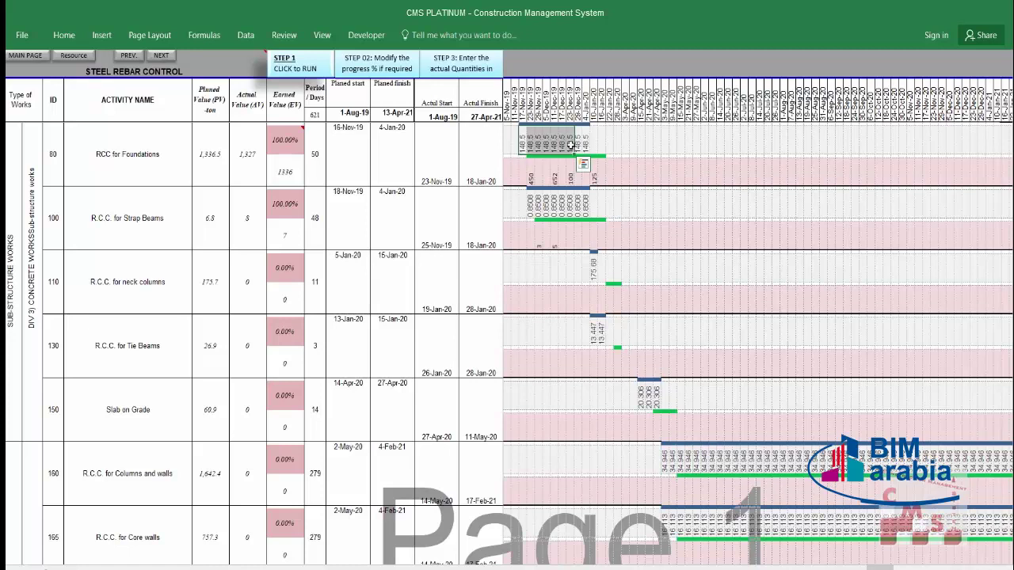
left_click(524, 142)
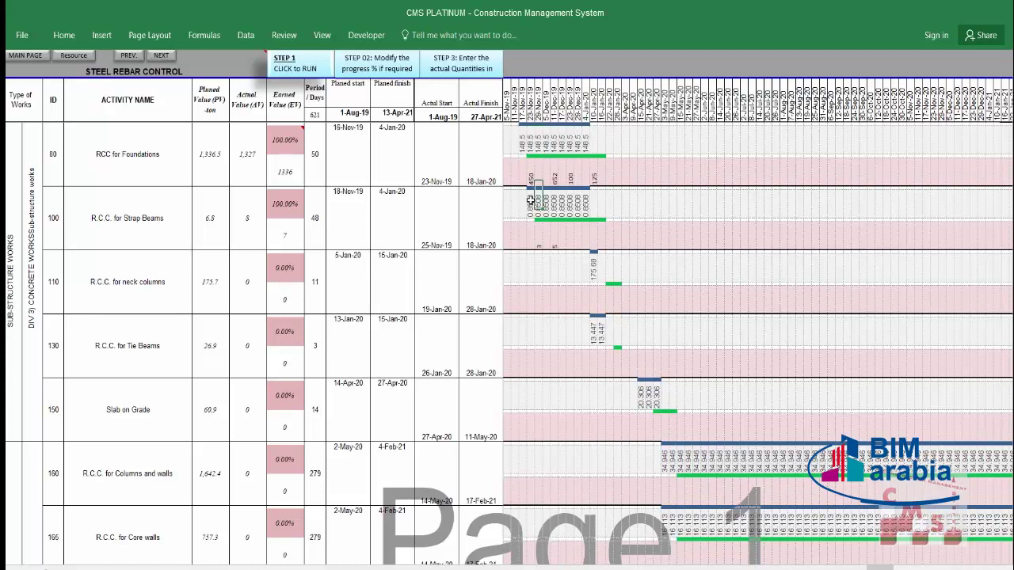
left_click_drag(559, 203, 585, 210)
left_click(595, 267)
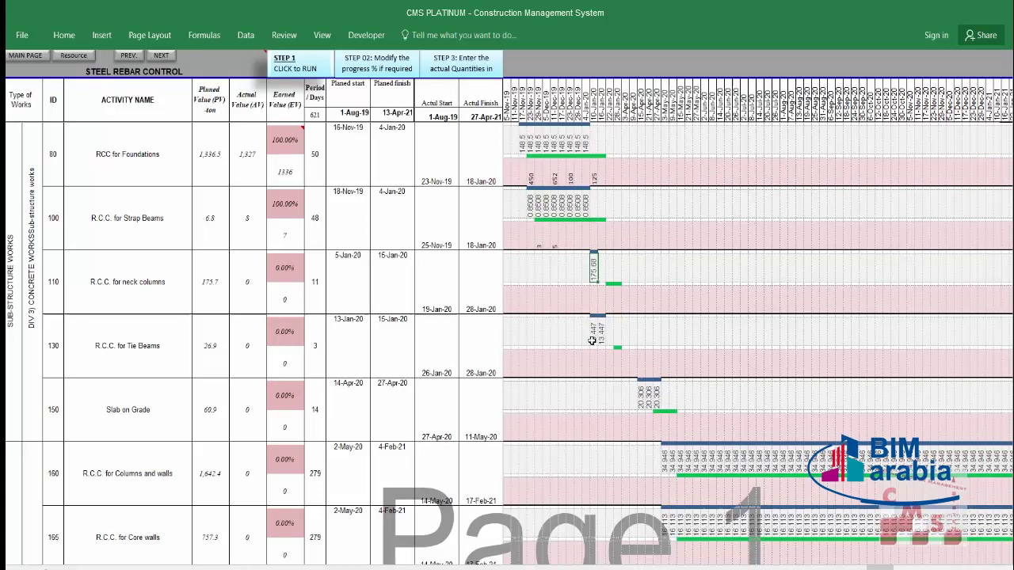
left_click(597, 331)
left_click(641, 400)
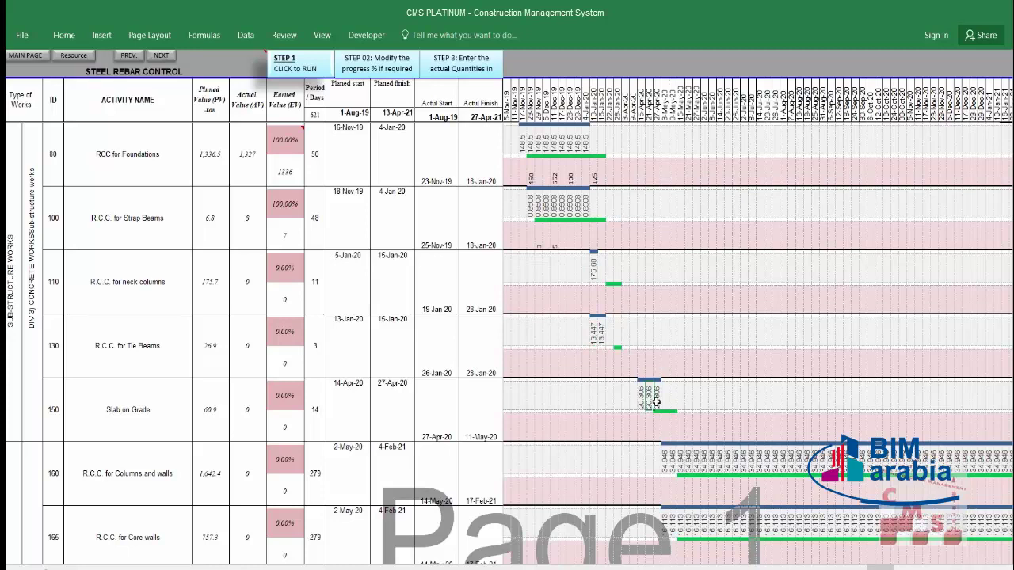
left_click(680, 459)
left_click(664, 457)
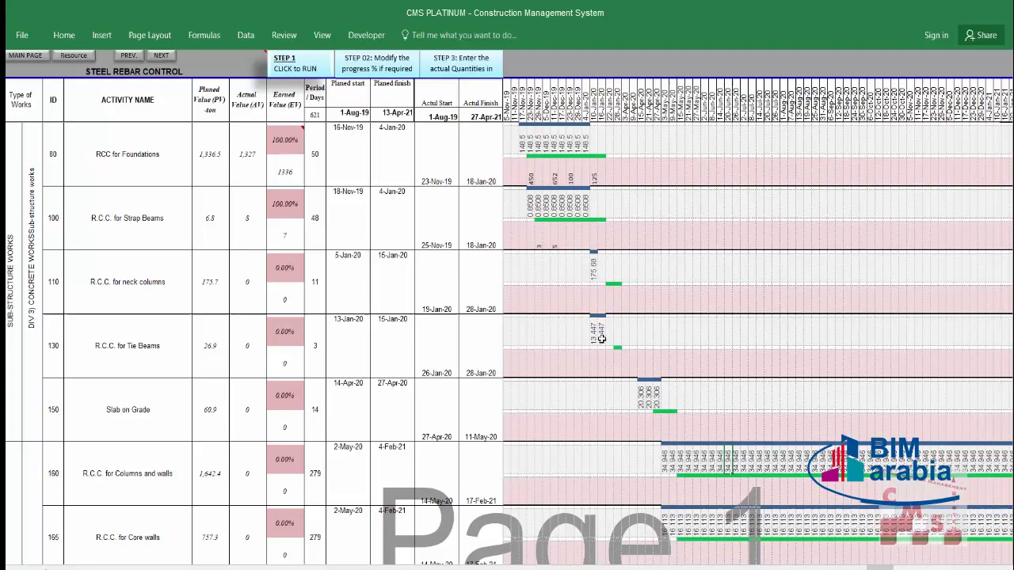
Step: Scroll down to the Steel Quantities Status summary showing CPI 1.01 and SPI 0.87
scroll(669, 364, "down", 2)
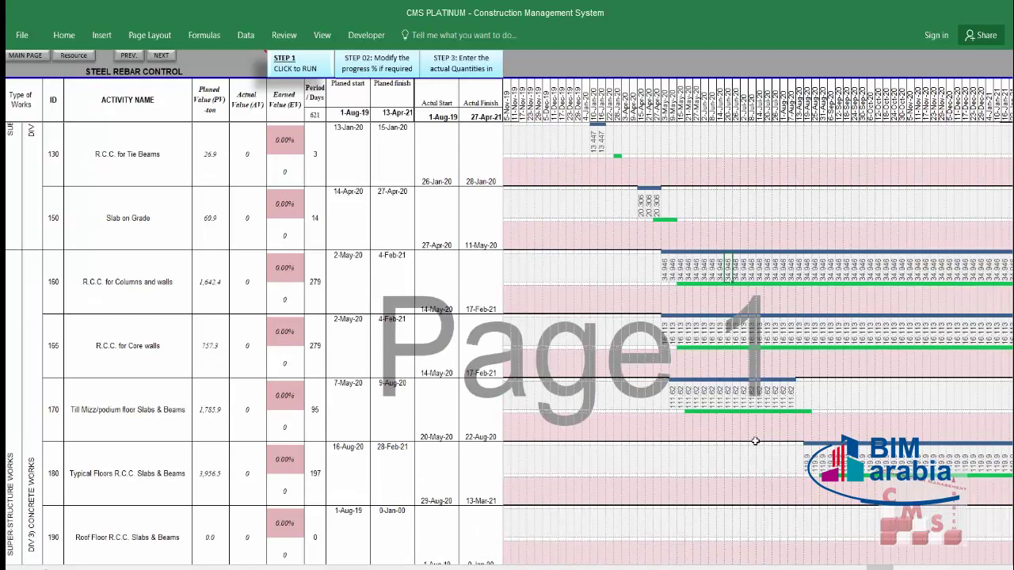
scroll(755, 441, "down", 3)
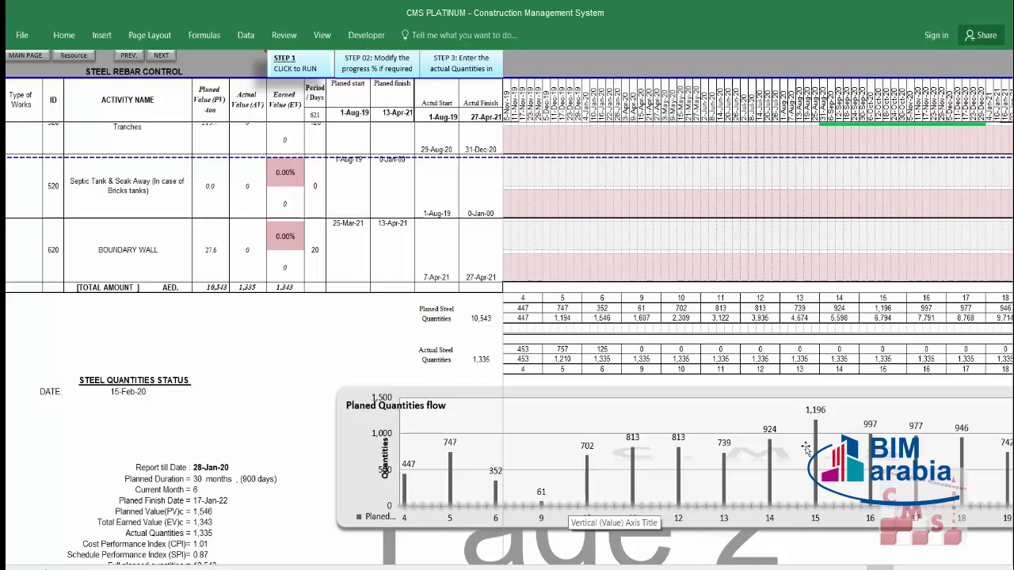
scroll(662, 476, "up", 2)
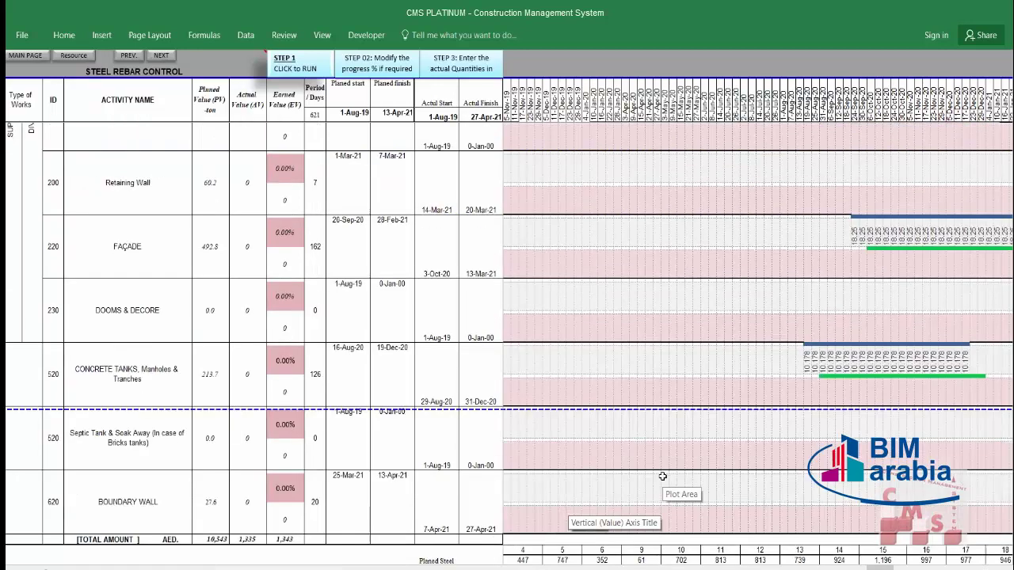
scroll(662, 476, "up", 6)
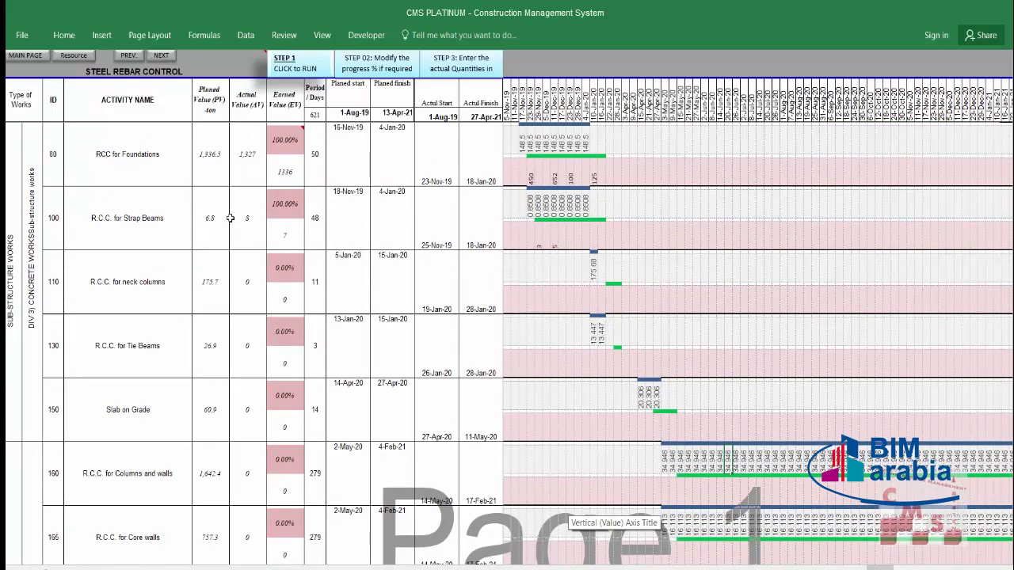
left_click(390, 151)
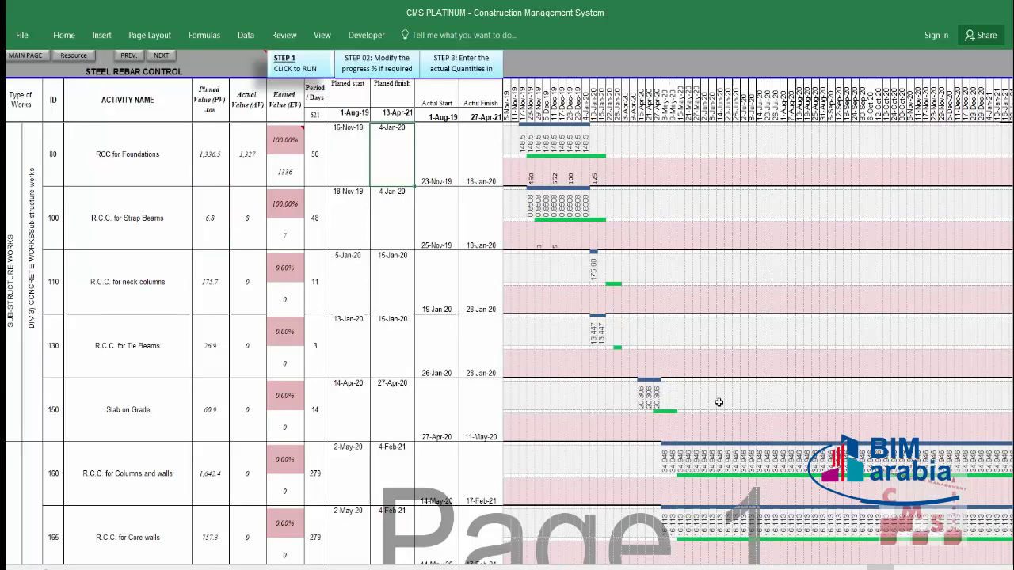
key("Right")
key("Right")
key("Right")
key("Right")
key("Right")
key("Right")
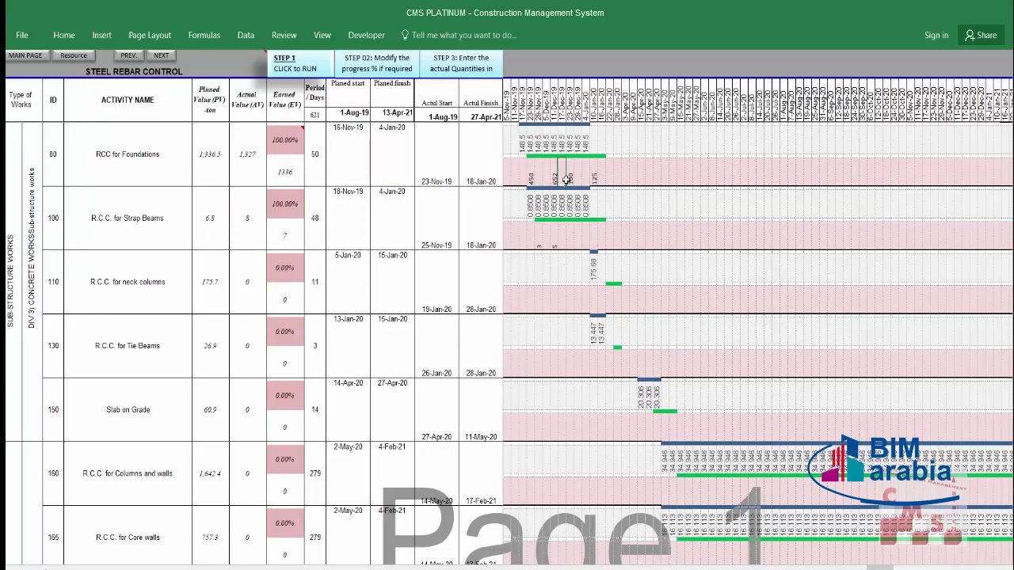
scroll(278, 360, "down", 12)
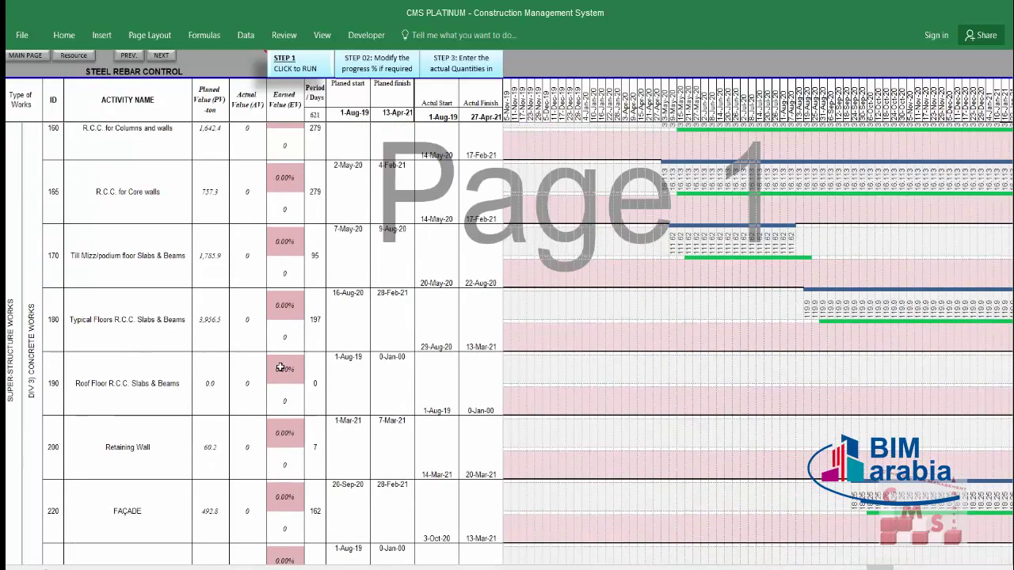
scroll(279, 368, "down", 8)
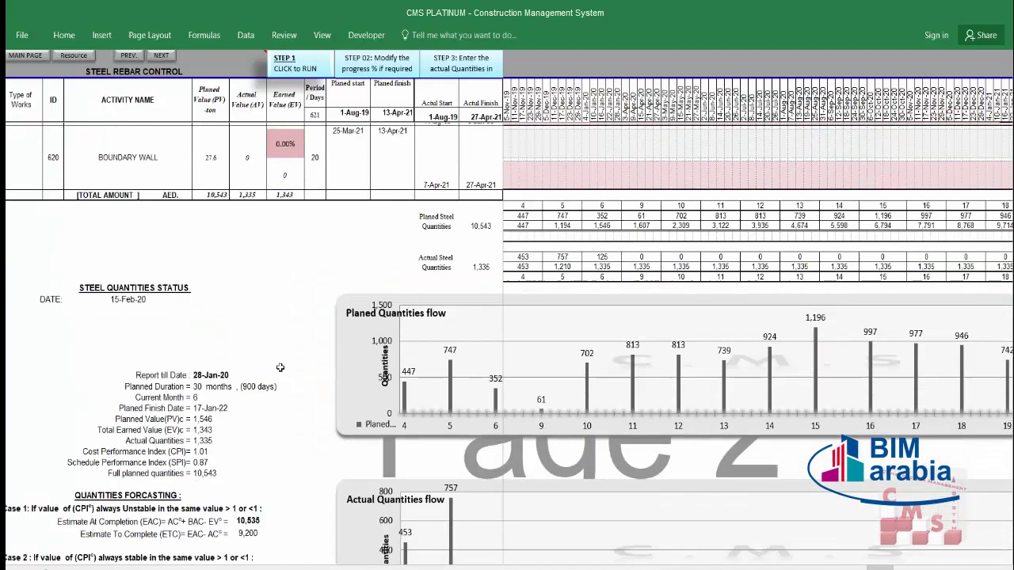
scroll(280, 367, "down", 1)
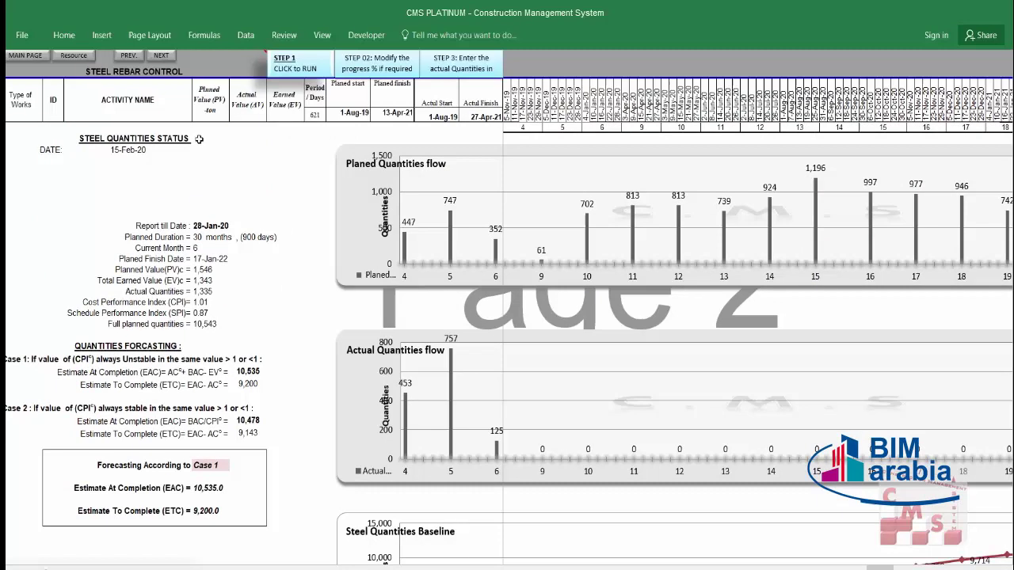
left_click(127, 154)
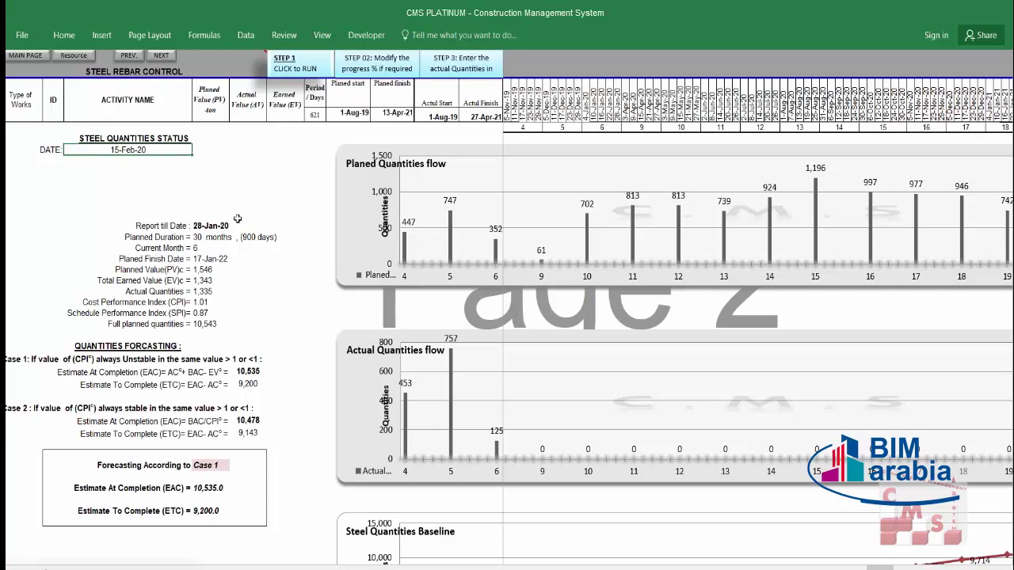
key("Down")
left_click(137, 227)
left_click(225, 226)
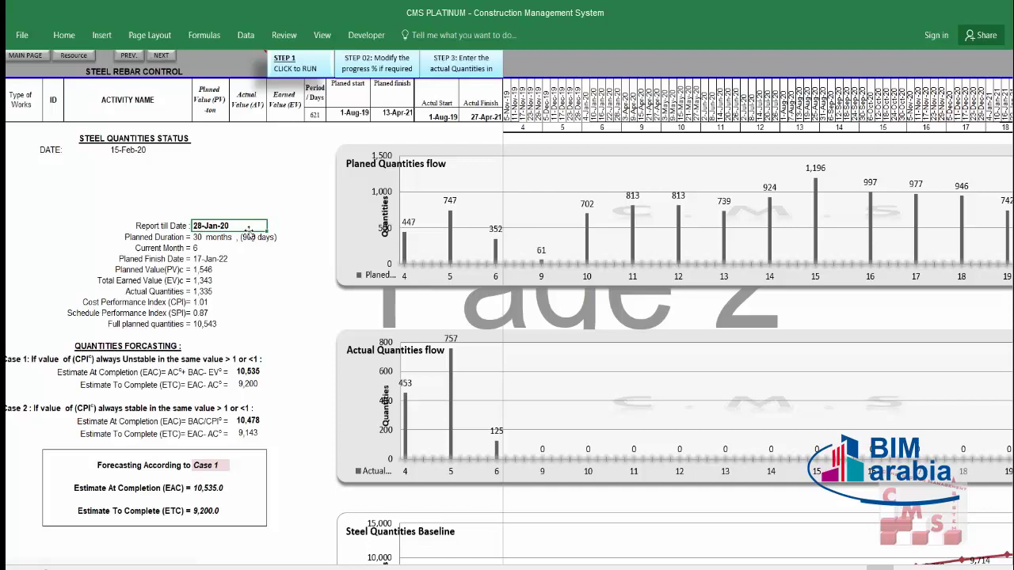
left_click(220, 238)
left_click_drag(220, 237, 223, 261)
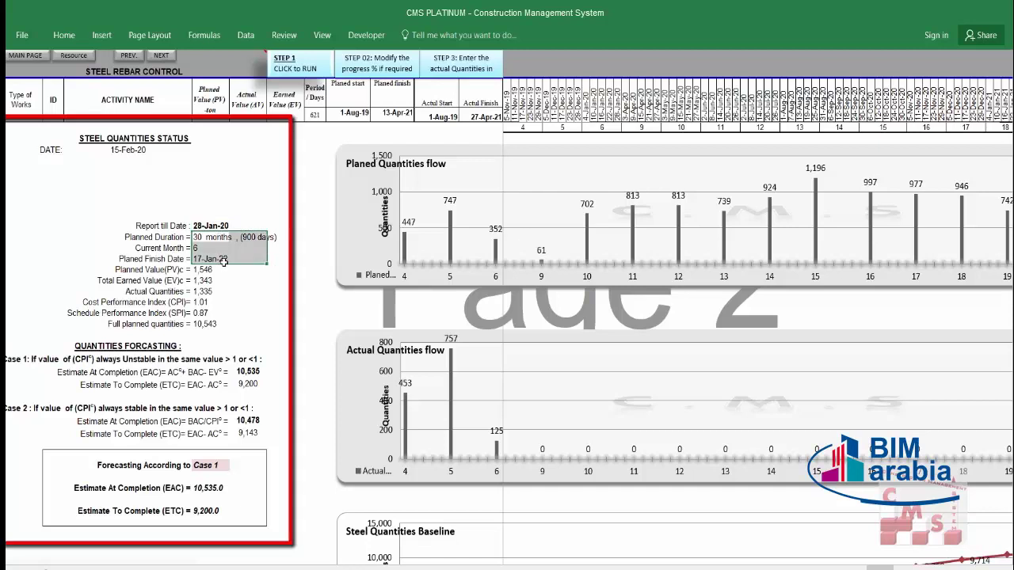
left_click(197, 236)
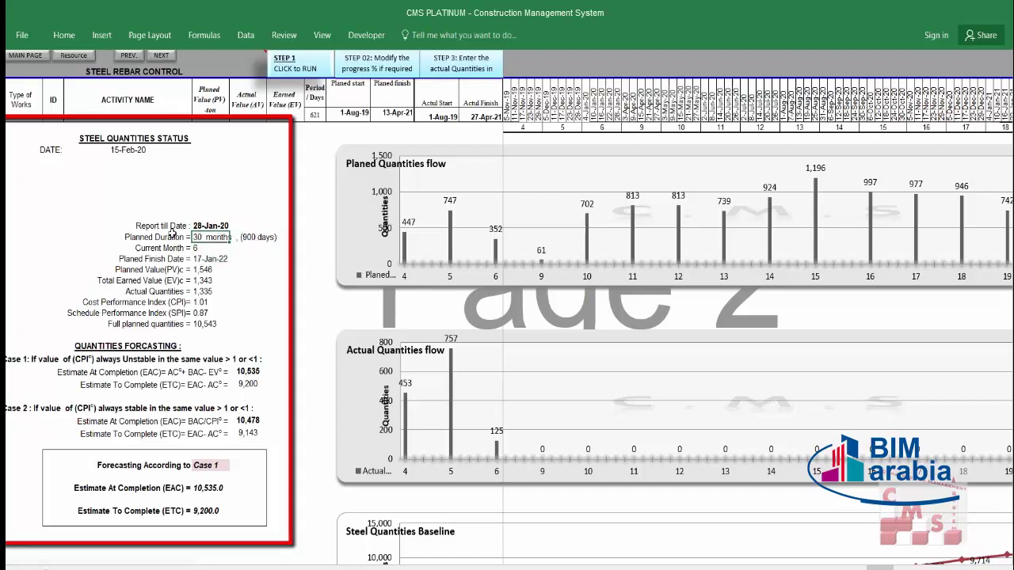
left_click(173, 236)
left_click(189, 259)
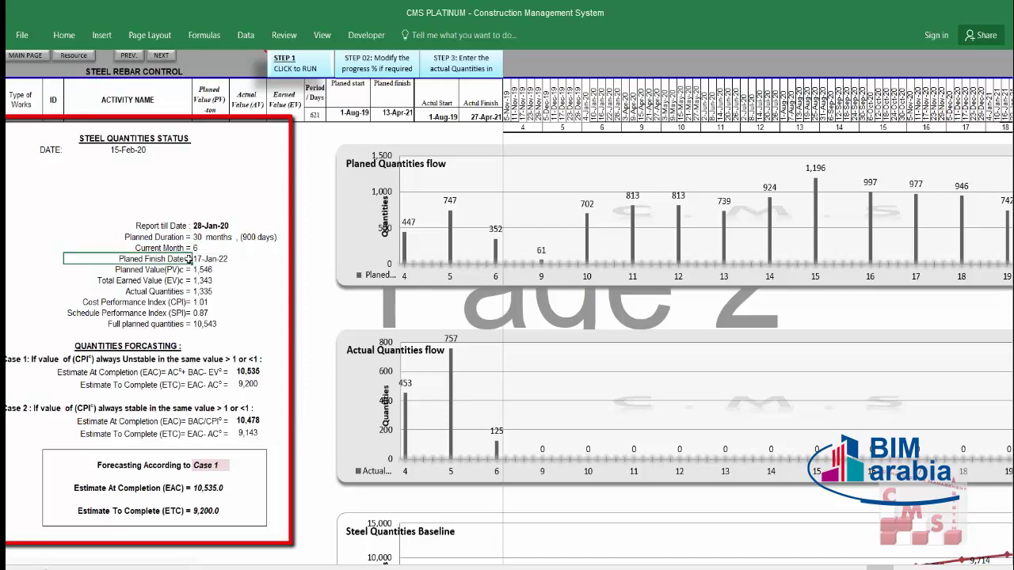
left_click(221, 259)
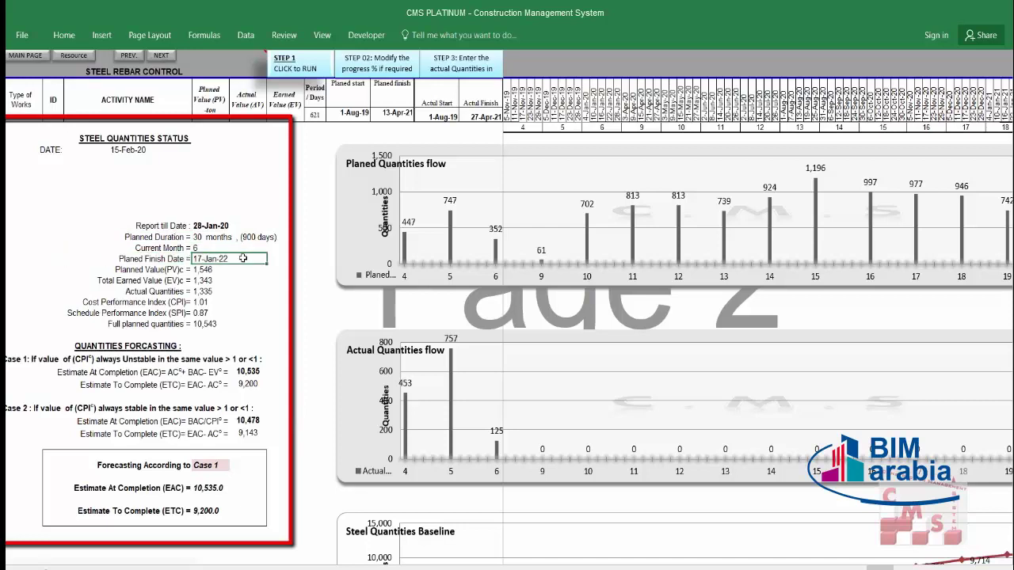
left_click(193, 270)
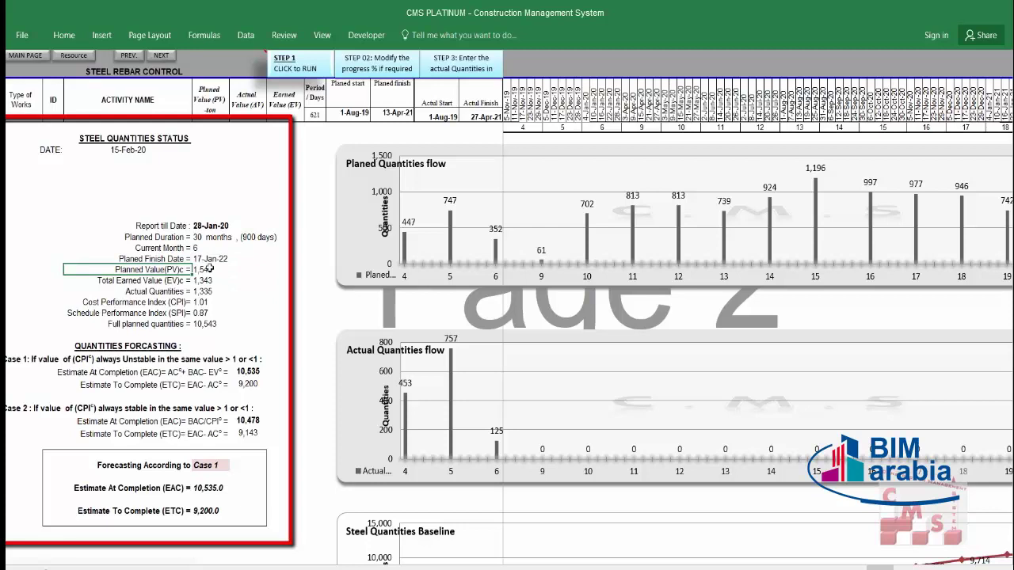
left_click(221, 270)
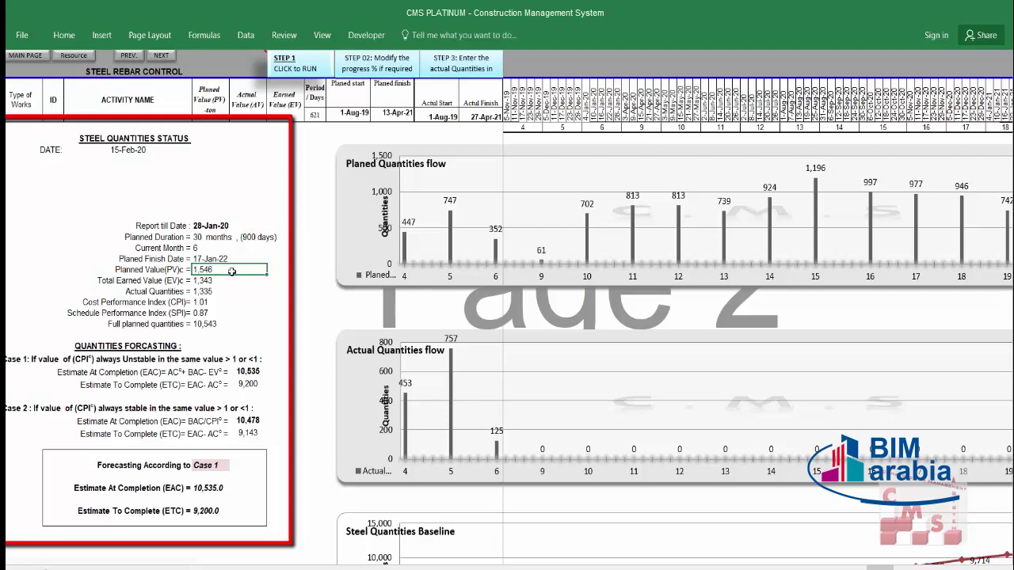
key("Down")
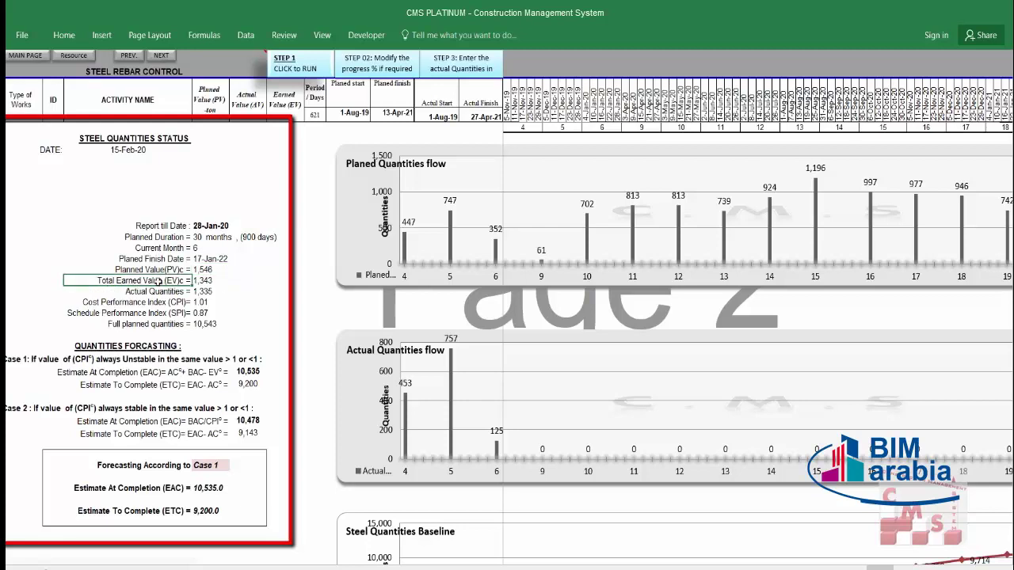
left_click(223, 281)
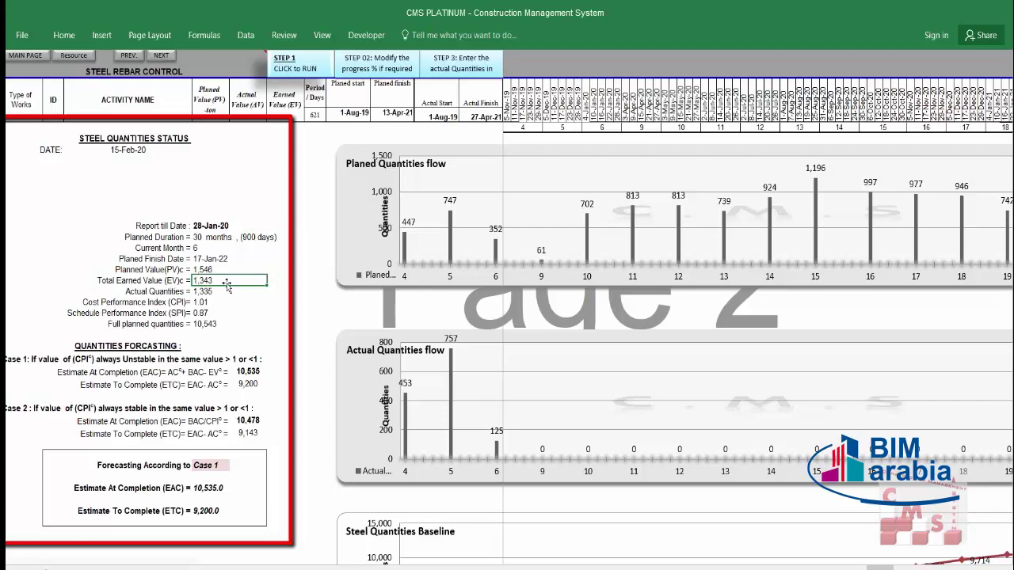
left_click(225, 290)
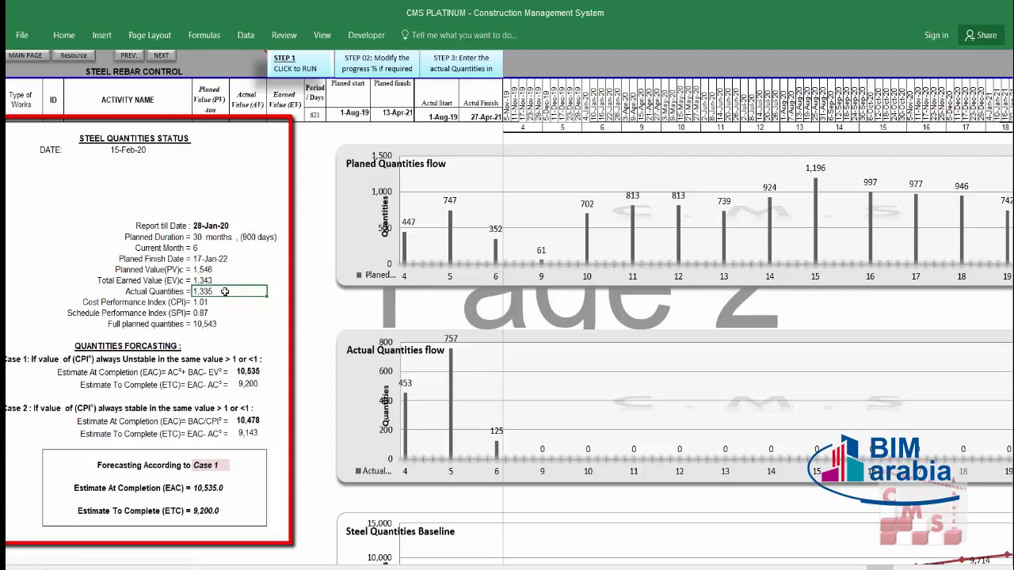
left_click_drag(226, 281, 228, 288)
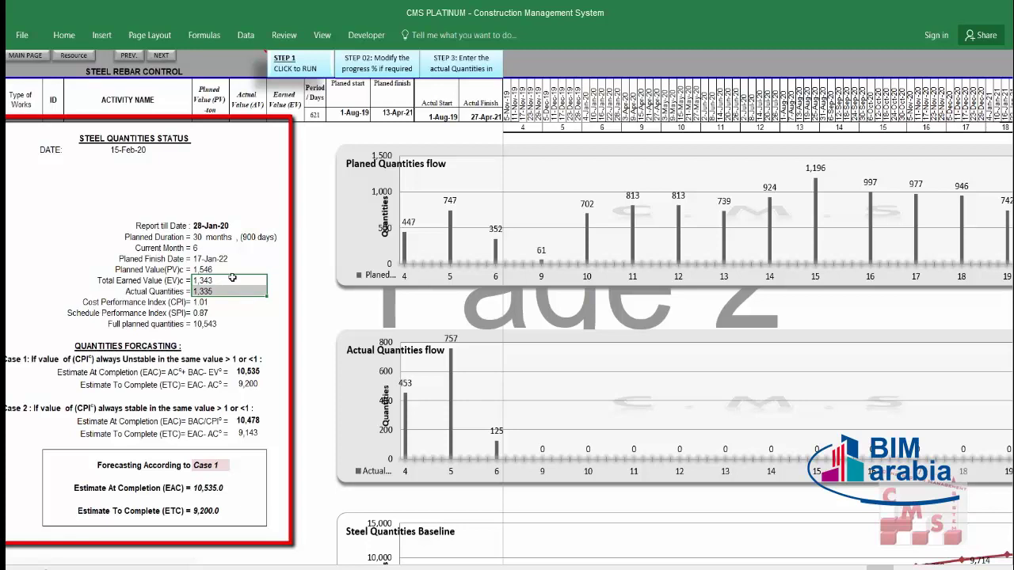
left_click(232, 280)
left_click(232, 293)
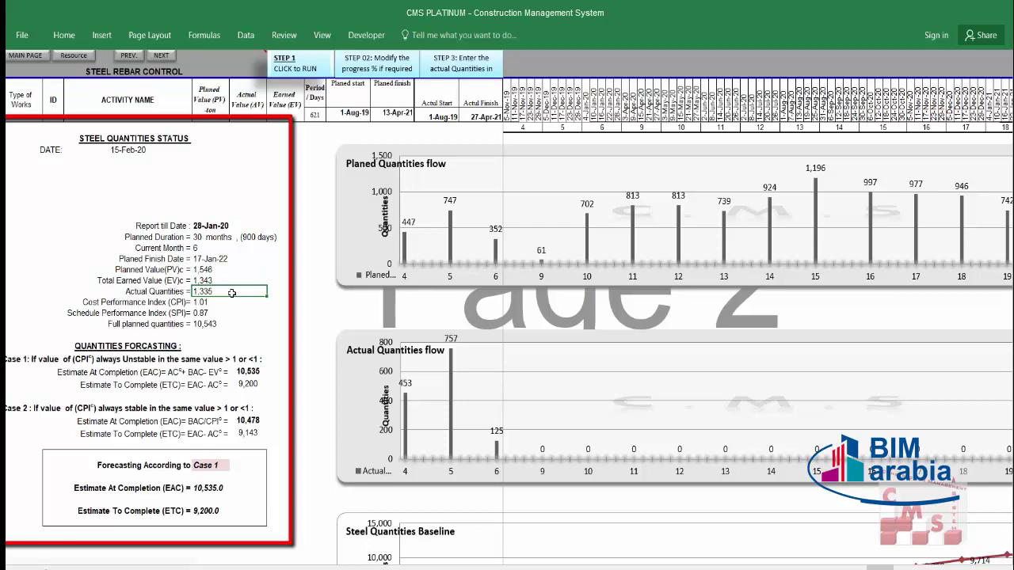
left_click(230, 280)
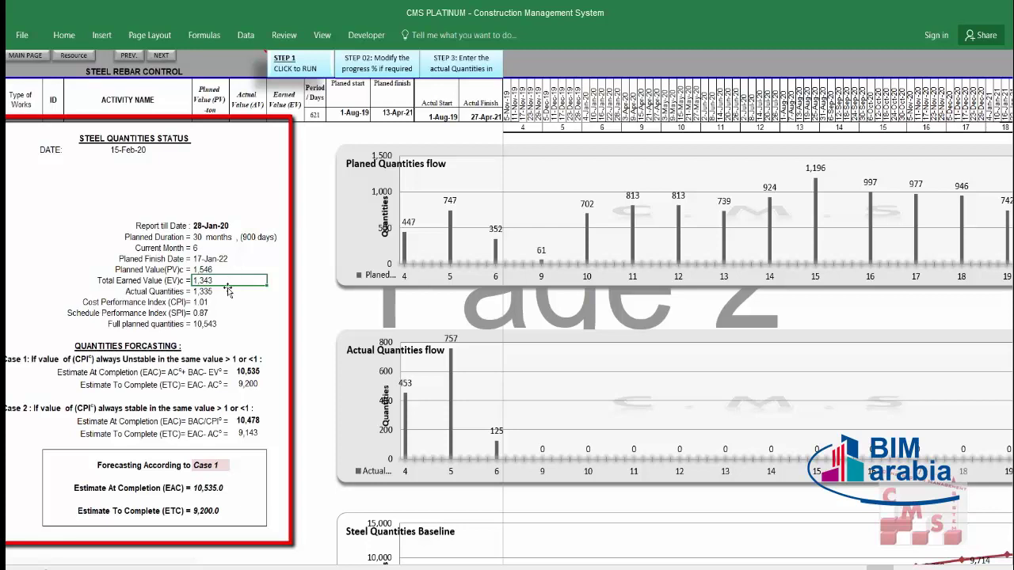
left_click(227, 292)
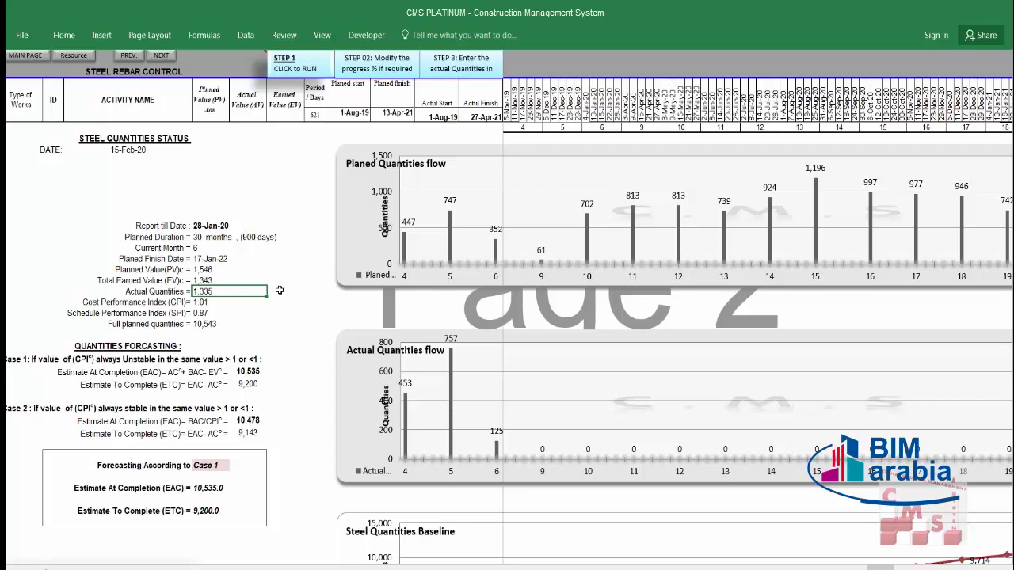
left_click(221, 280)
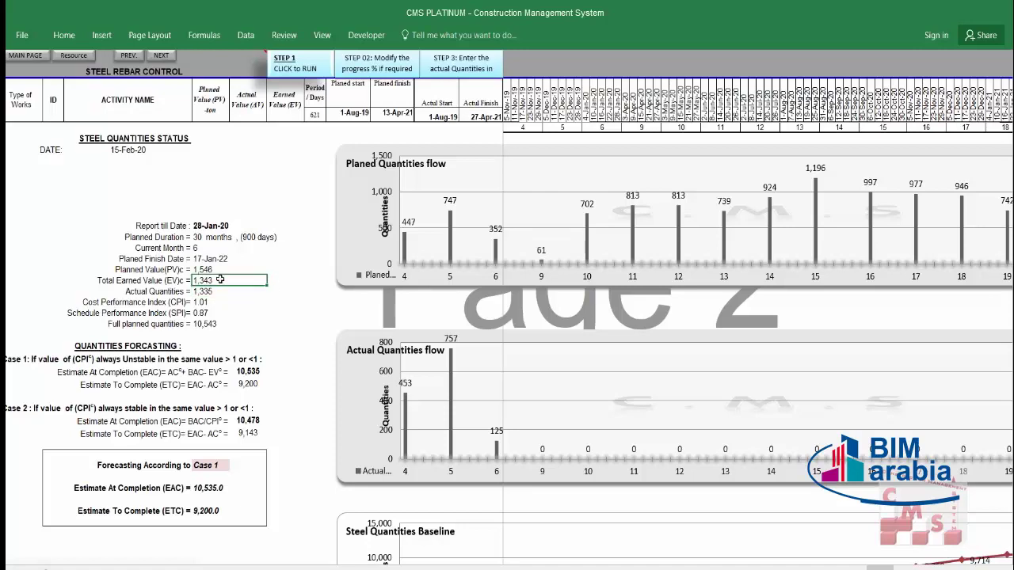
left_click(219, 290)
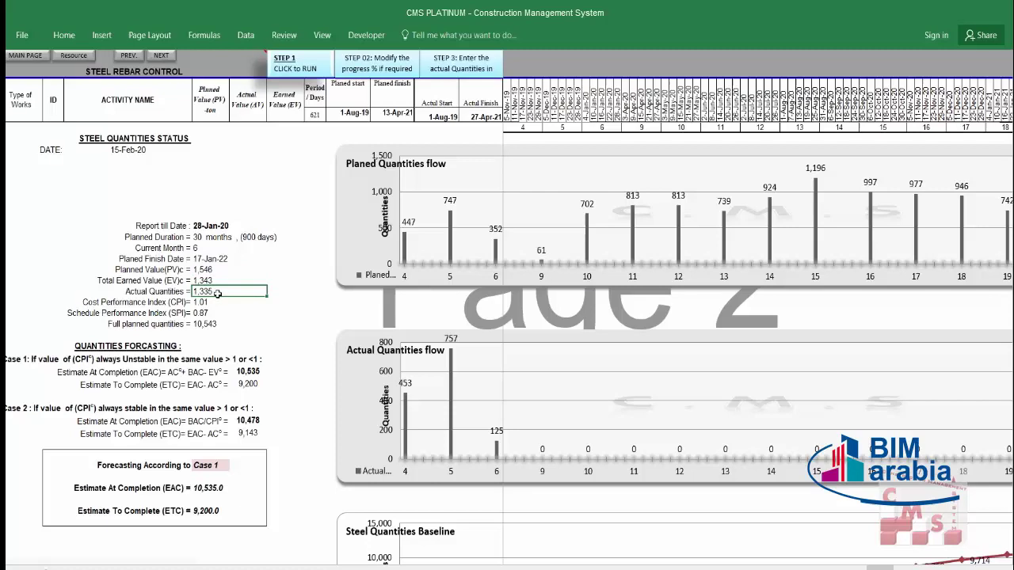
left_click(224, 280)
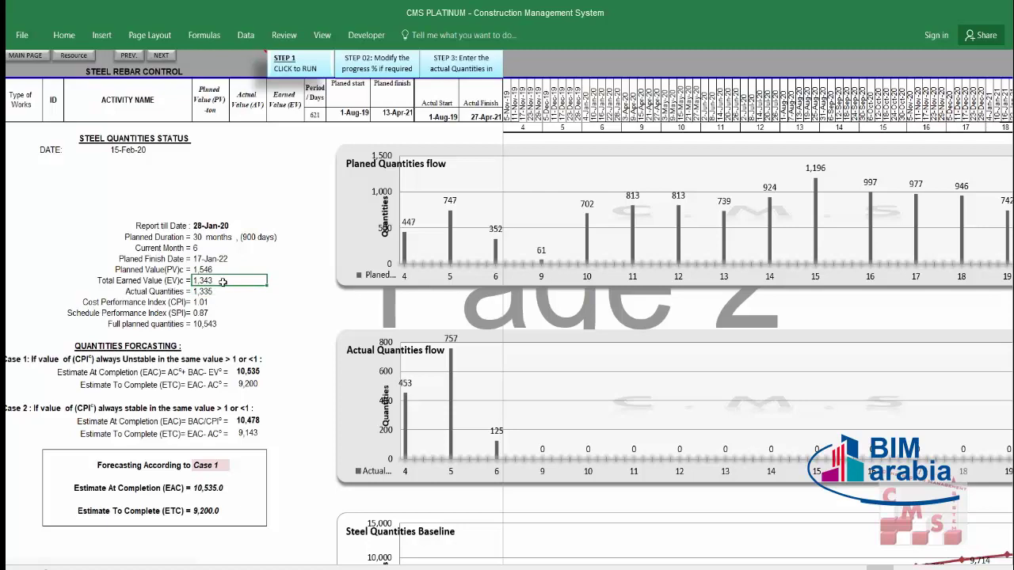
left_click(221, 302)
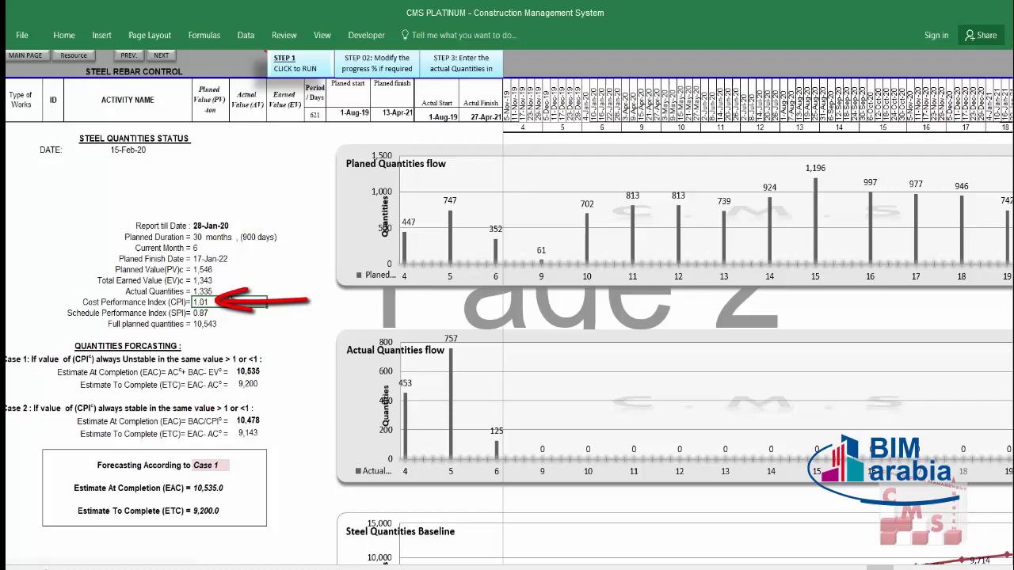
left_click(229, 279)
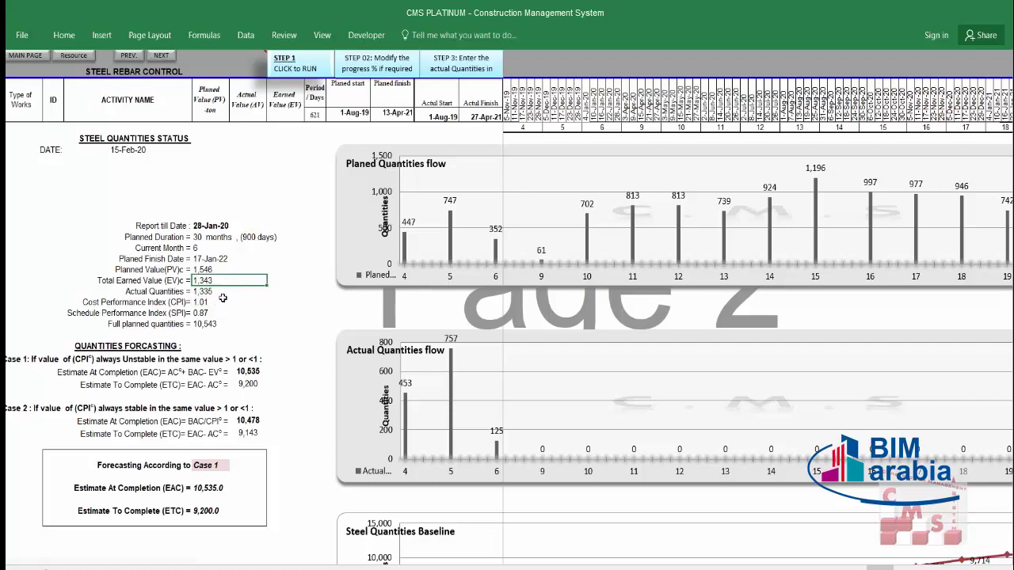
left_click(232, 313)
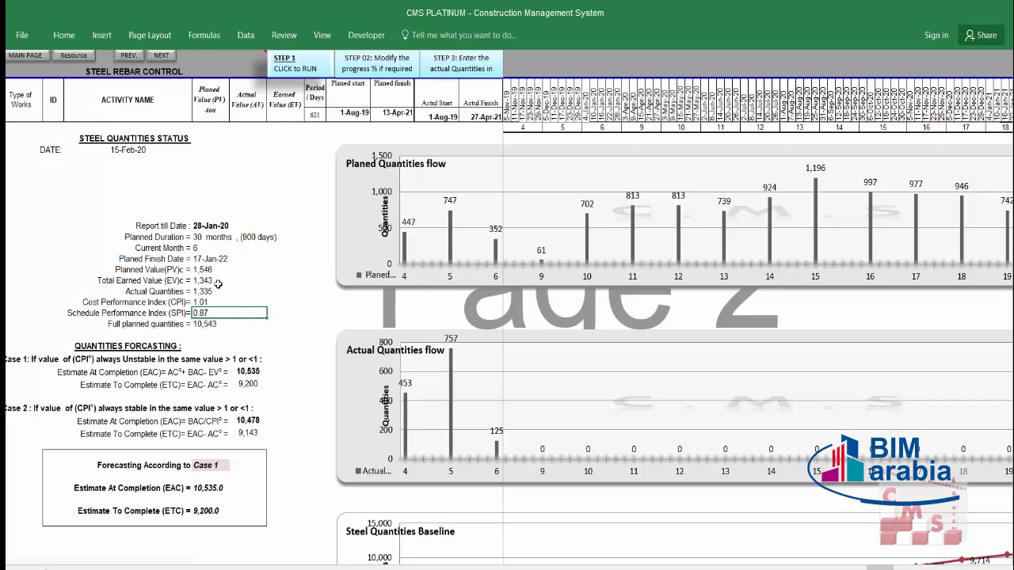
left_click(219, 281)
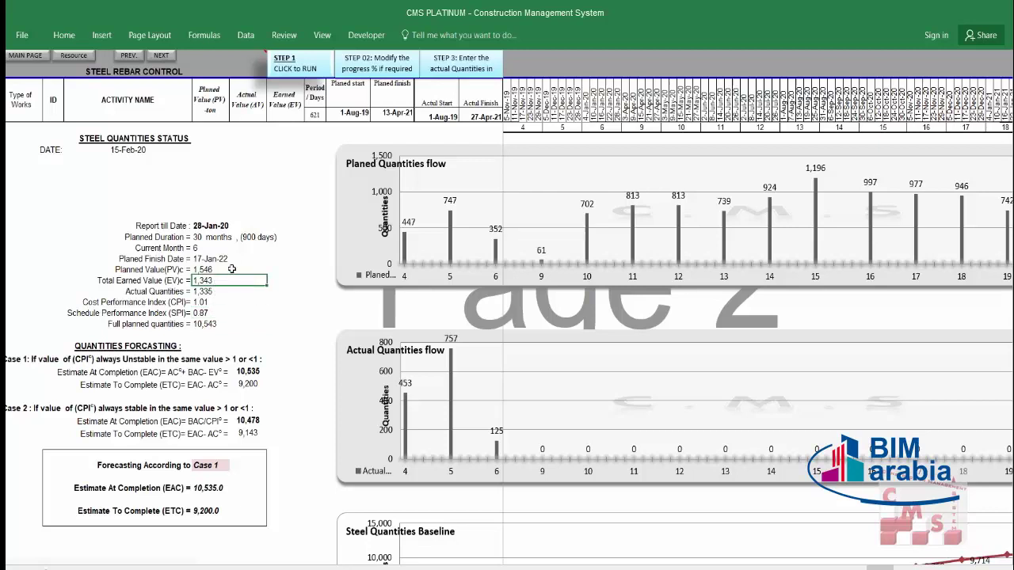
left_click(232, 269)
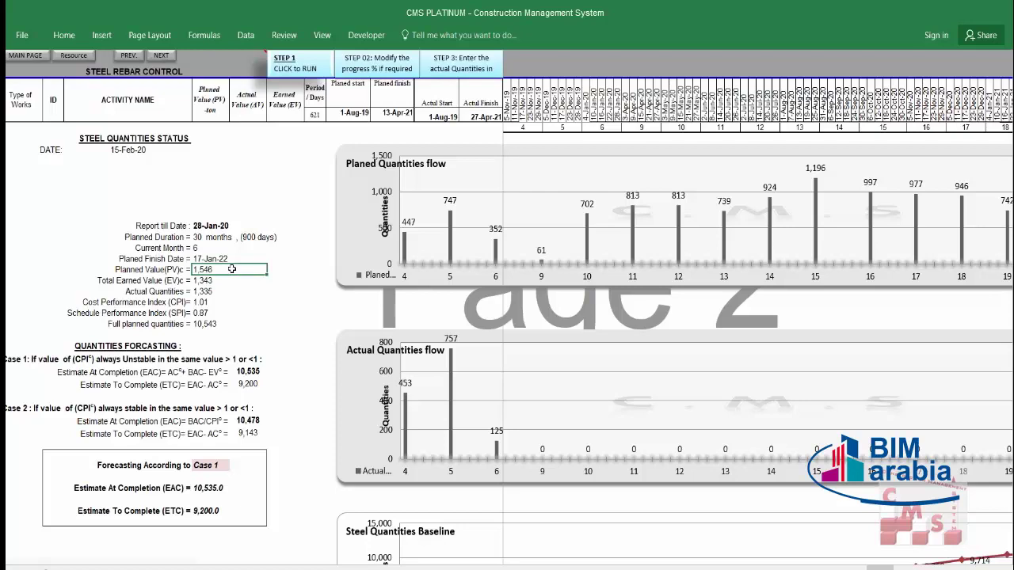
left_click(223, 317)
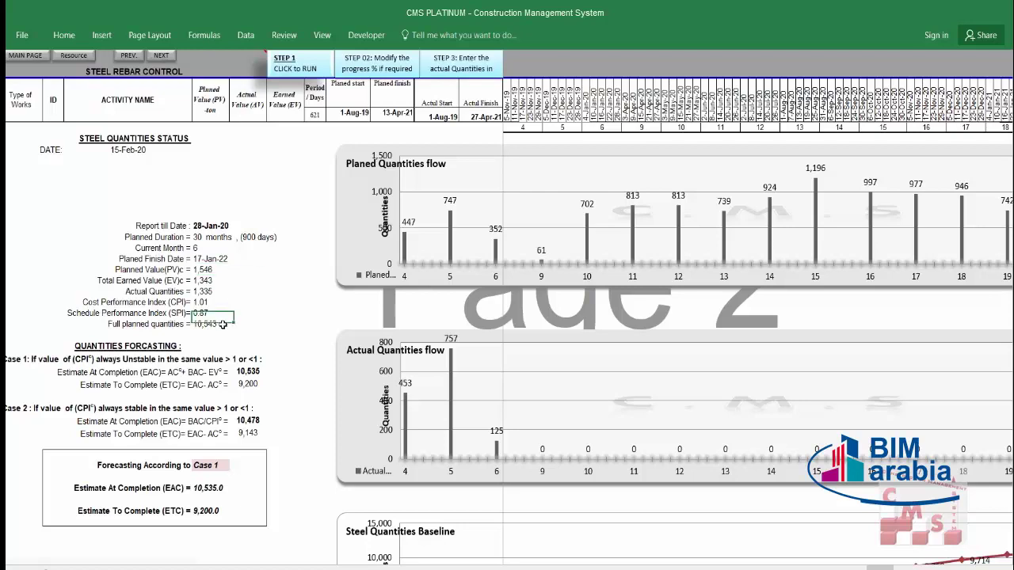
left_click(223, 324)
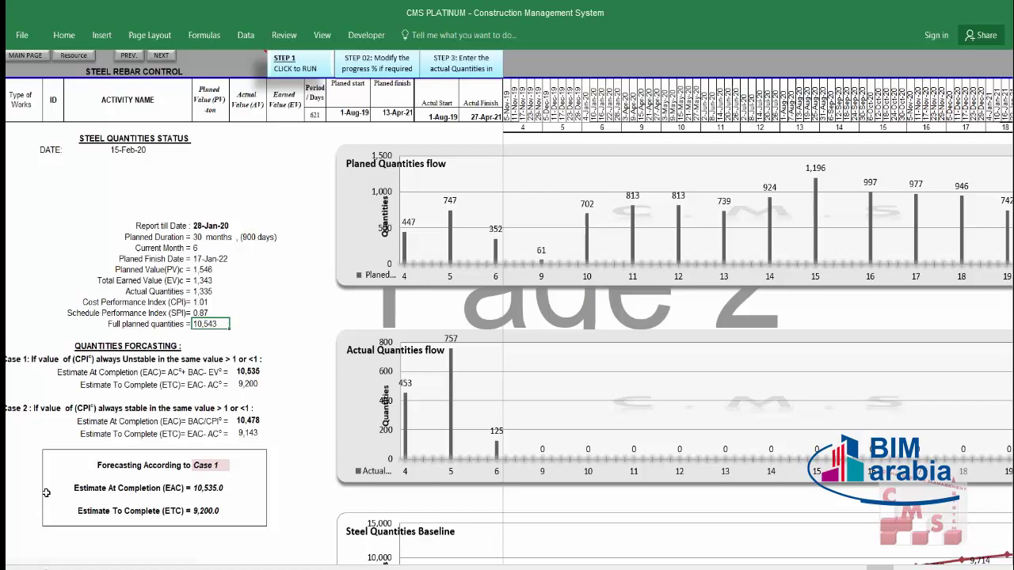
key("Up")
key("Up")
key("Right")
key("Right")
key("Right")
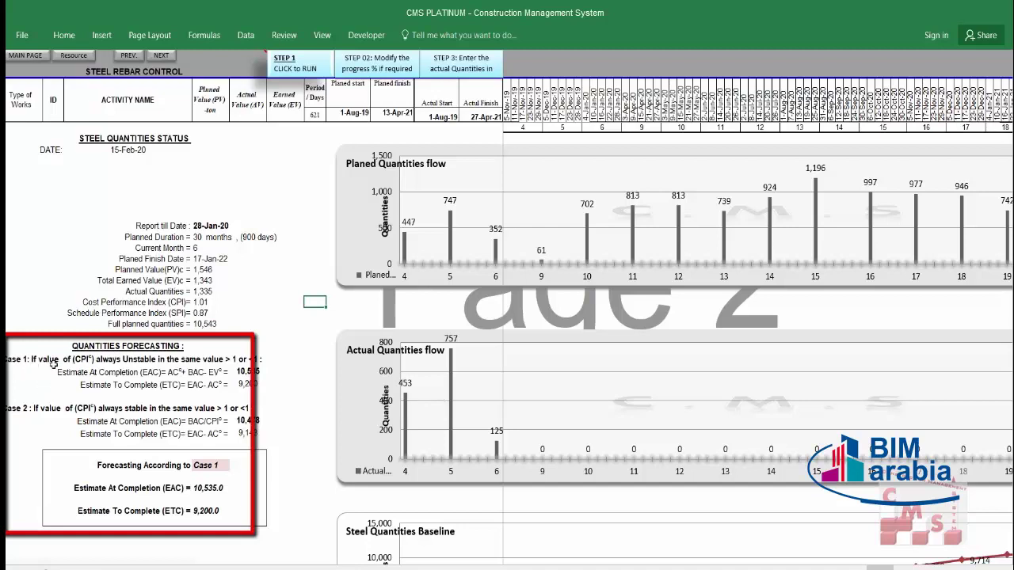
left_click(52, 363)
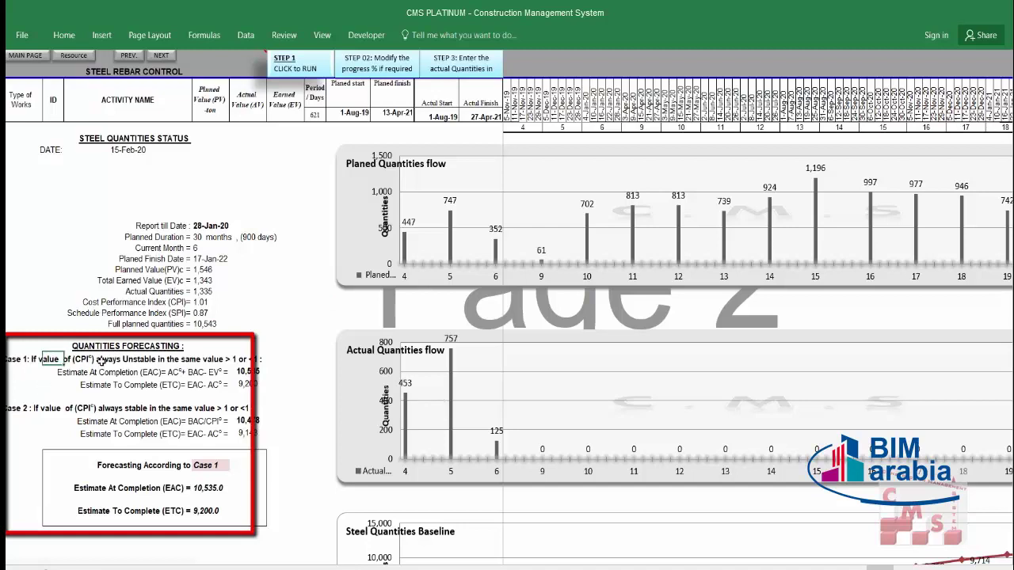
left_click(204, 304)
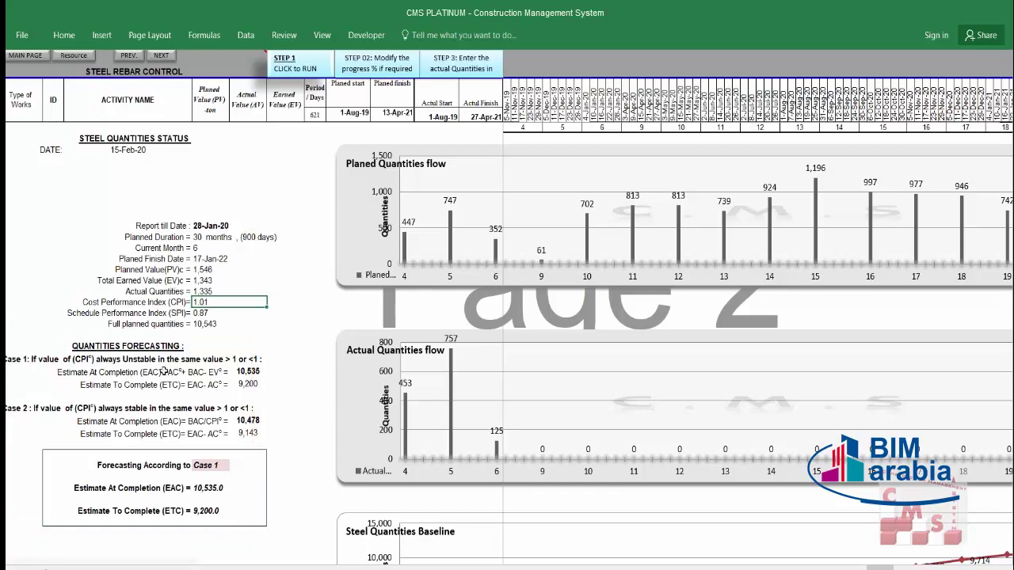
left_click(110, 374)
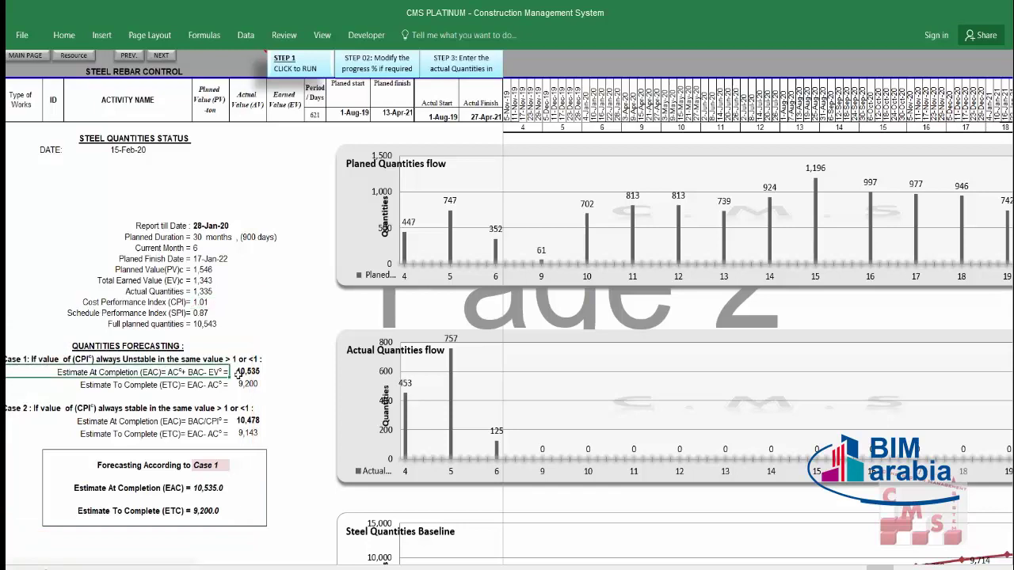
left_click(258, 372)
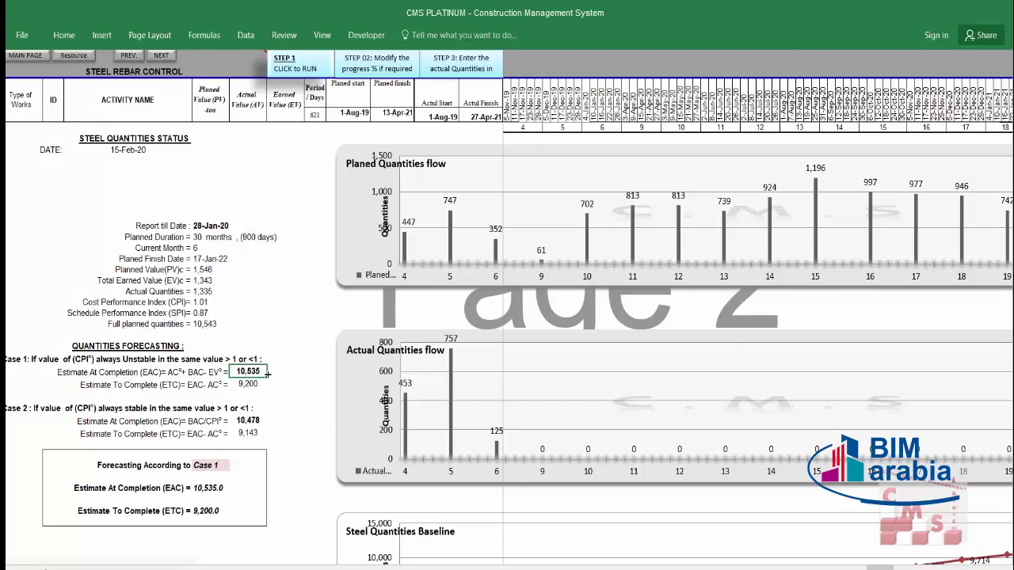
left_click(84, 410)
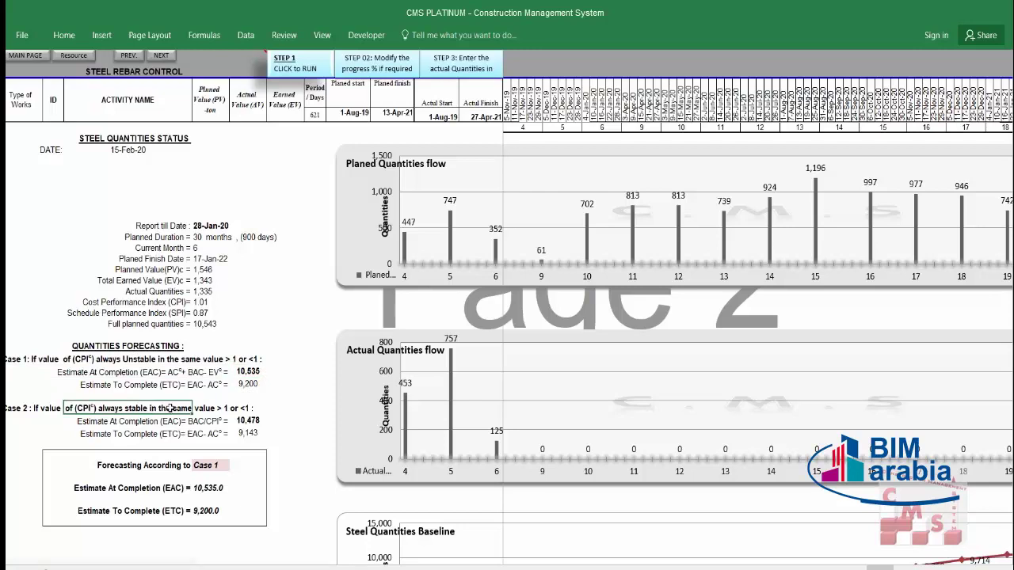
left_click(163, 419)
left_click(261, 421)
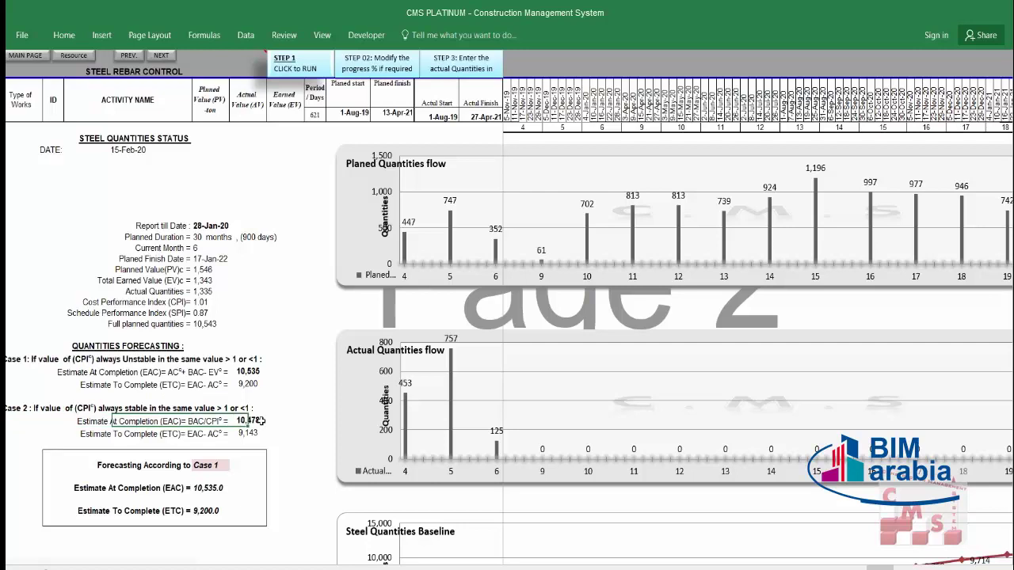
left_click(262, 422)
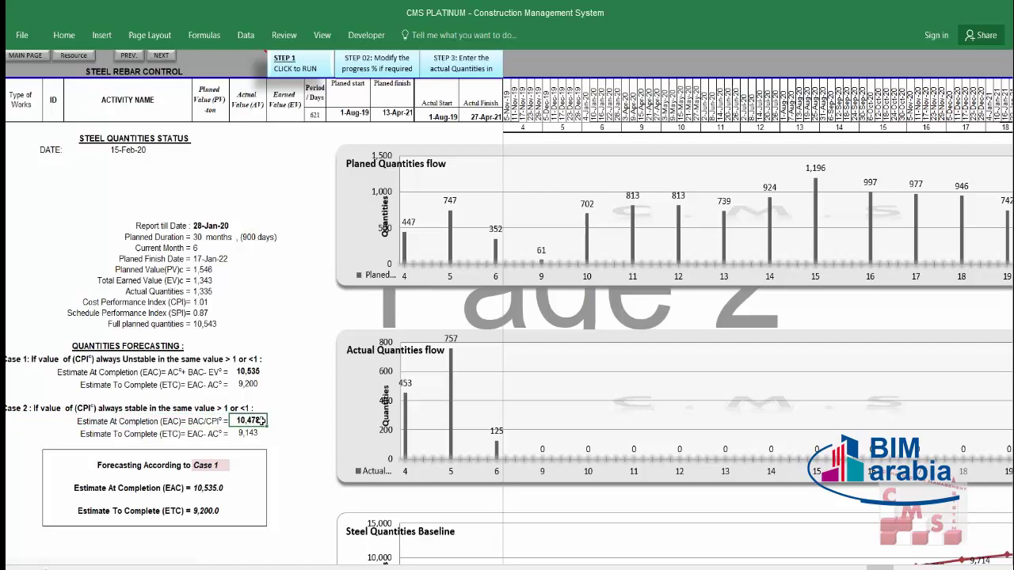
left_click(212, 466)
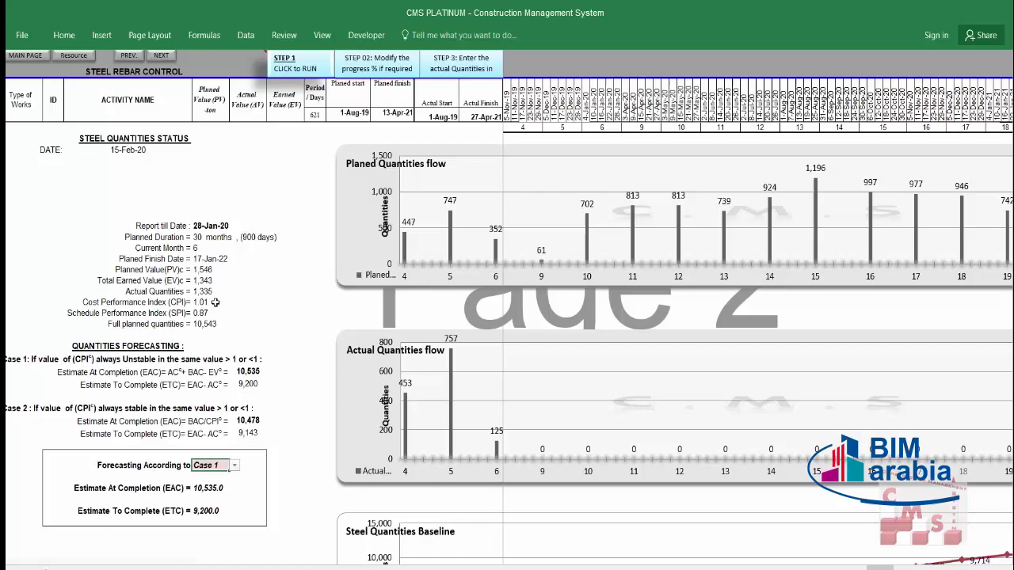
left_click(219, 302)
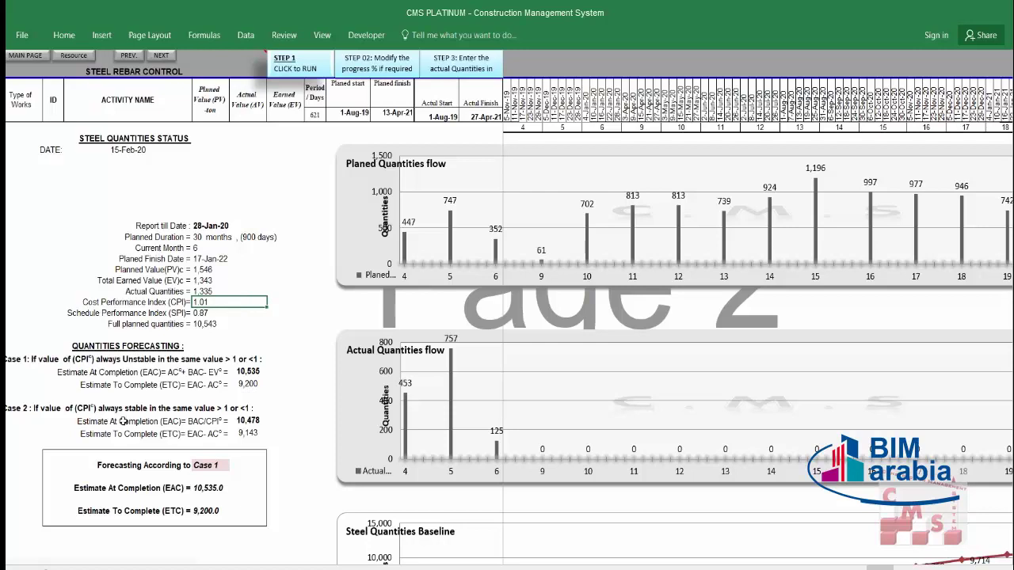
left_click(217, 466)
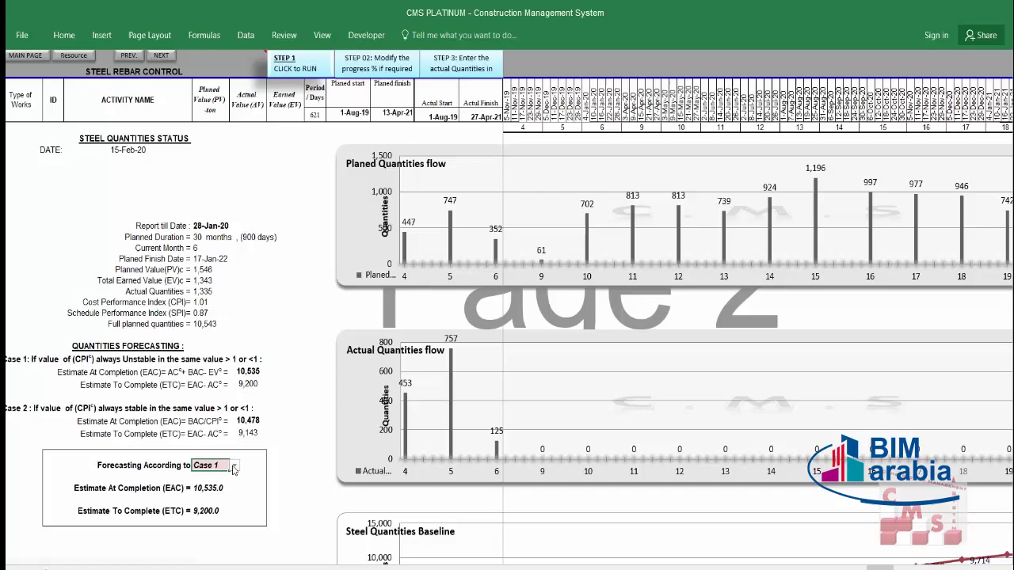
left_click(235, 465)
left_click(230, 486)
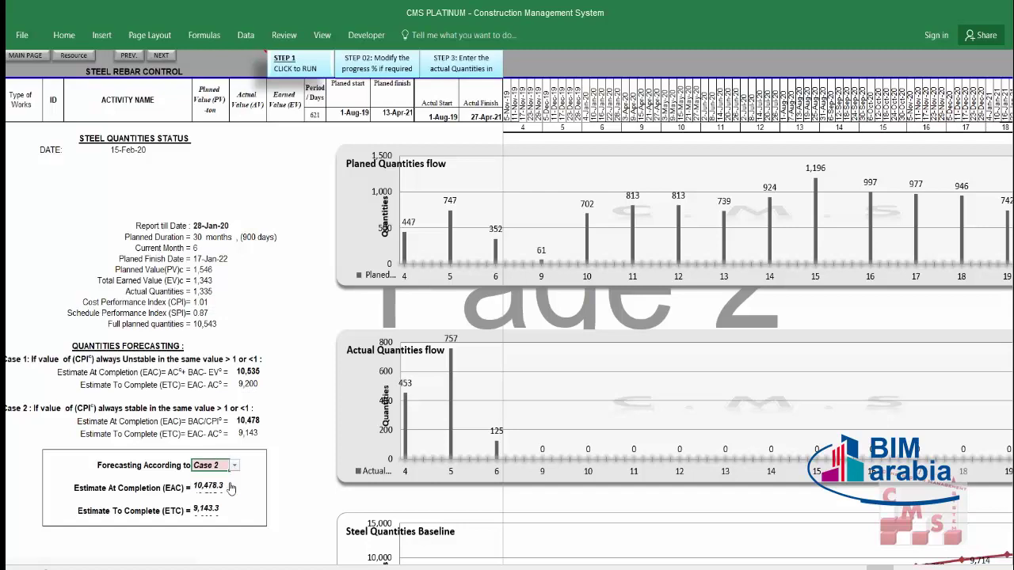
left_click(225, 490)
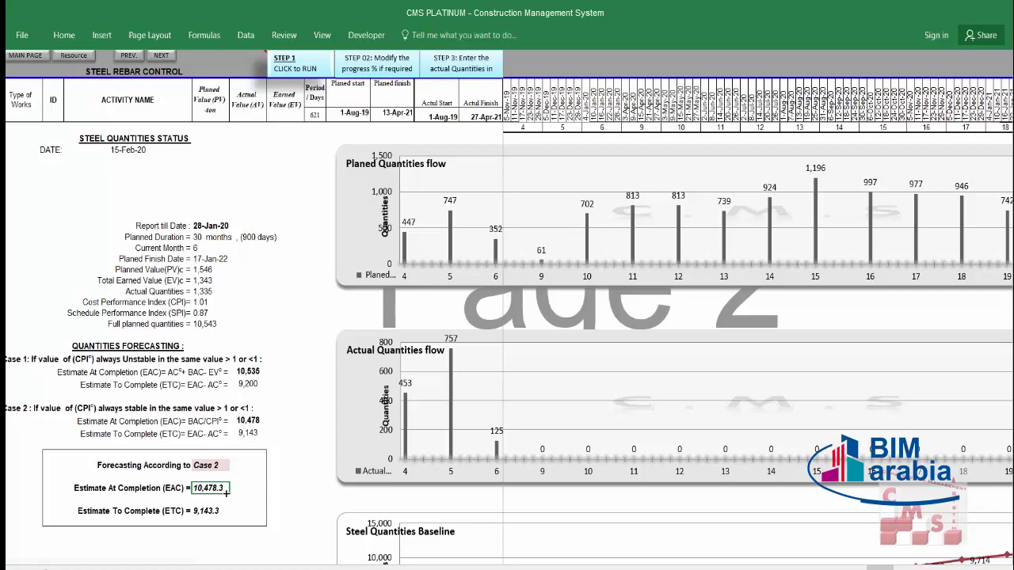
left_click(225, 324)
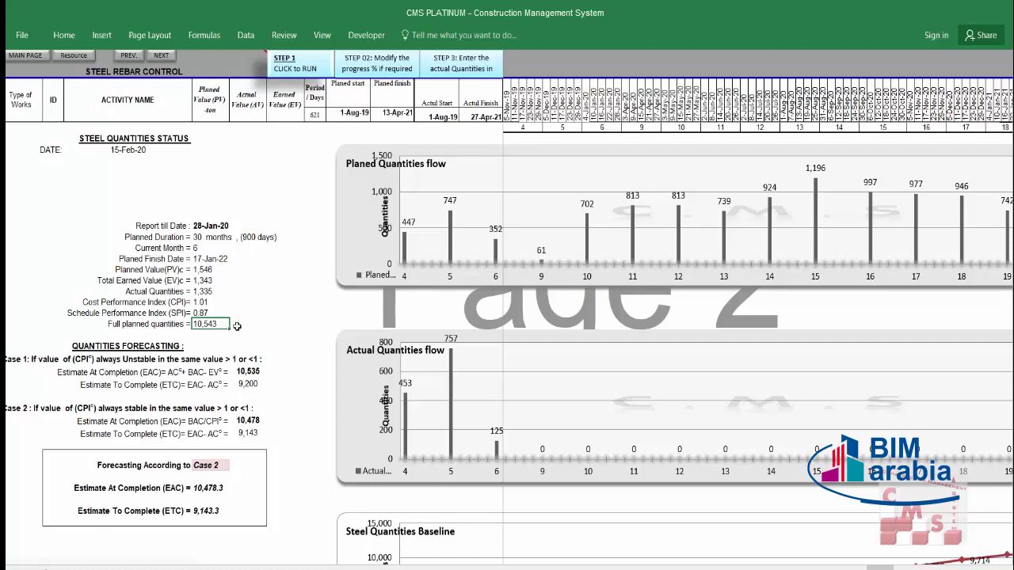
left_click(207, 488)
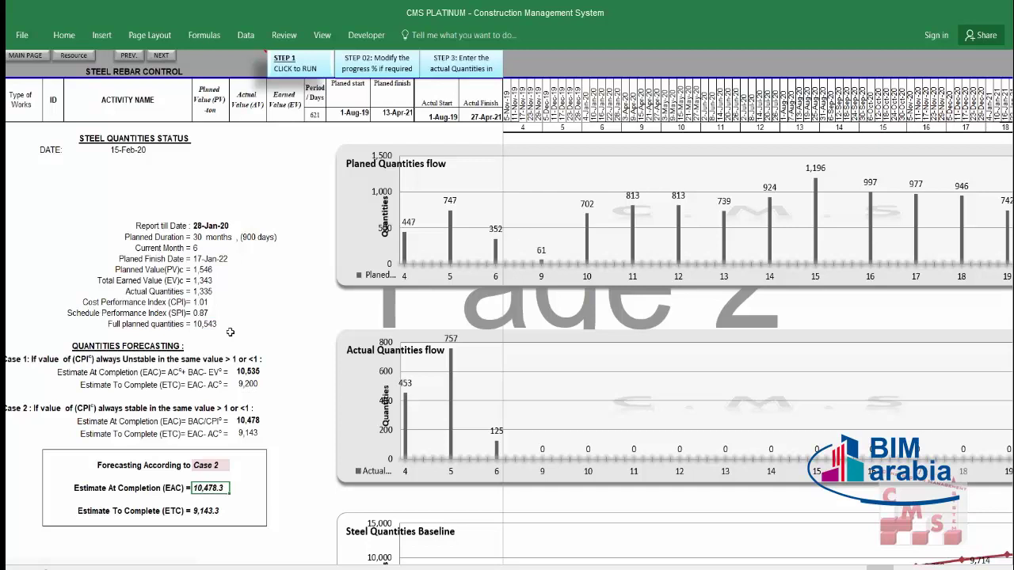
left_click(204, 303)
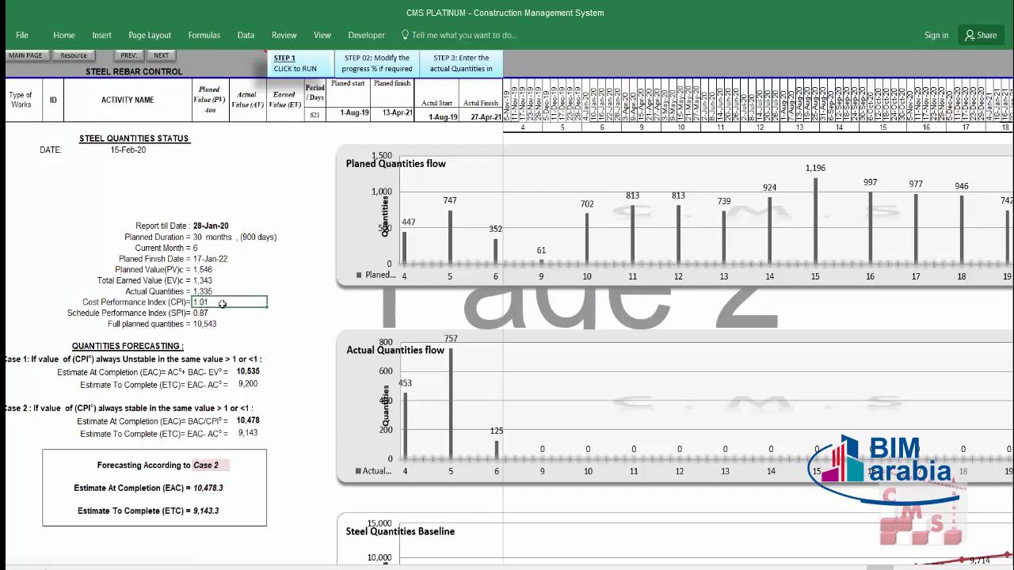
left_click(222, 326)
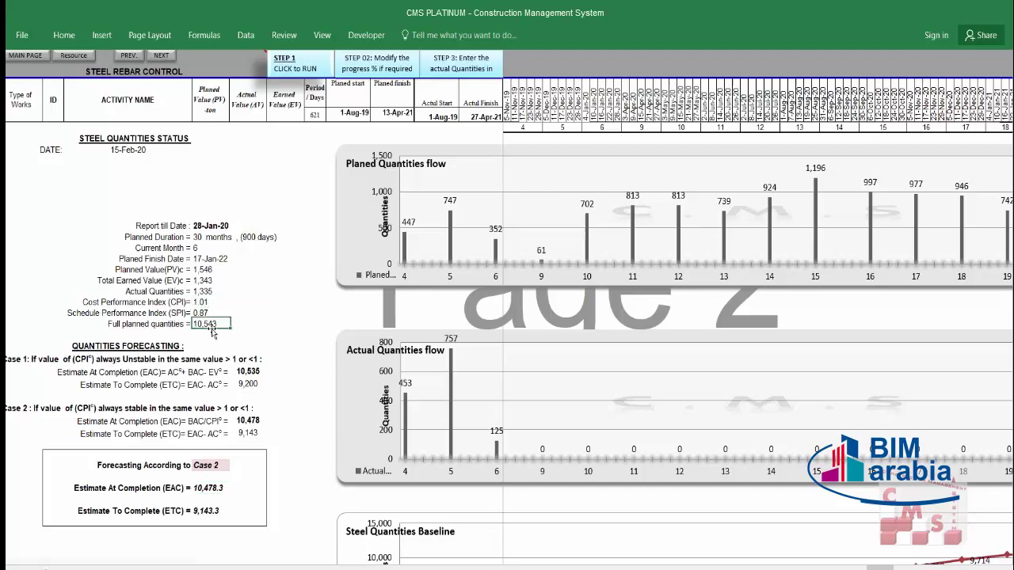
left_click(232, 471)
left_click(225, 489)
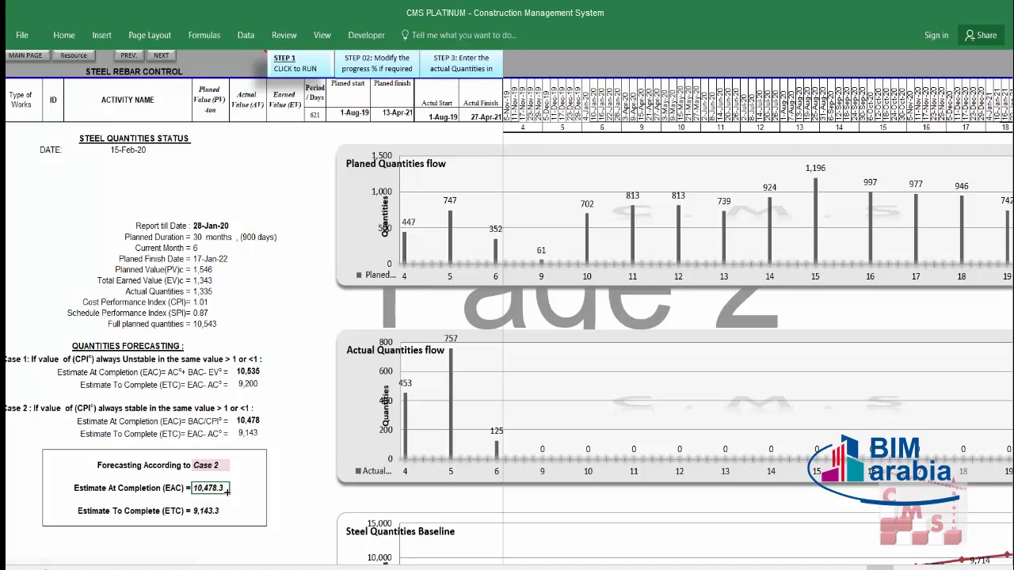
left_click(127, 422)
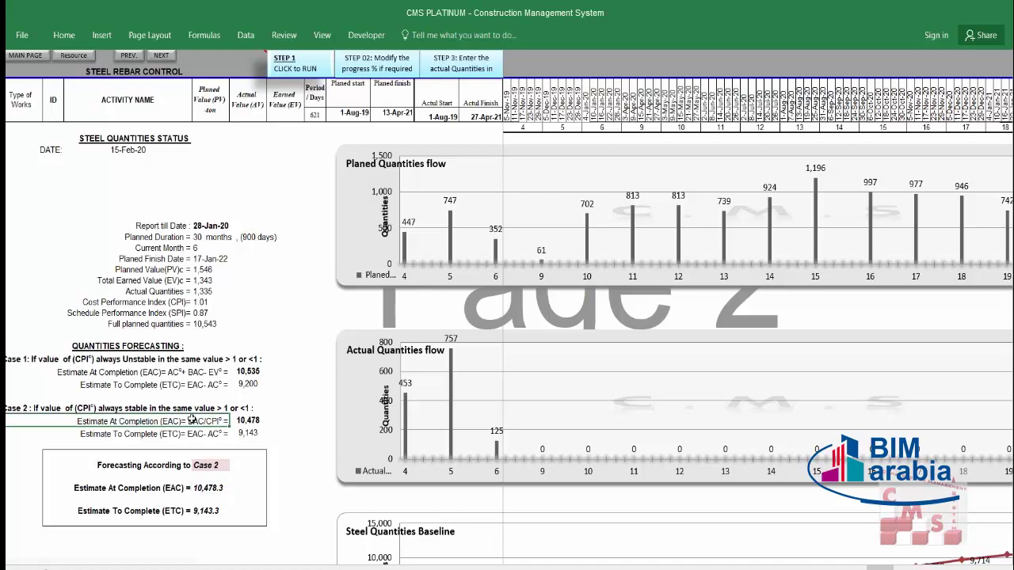
left_click(101, 407)
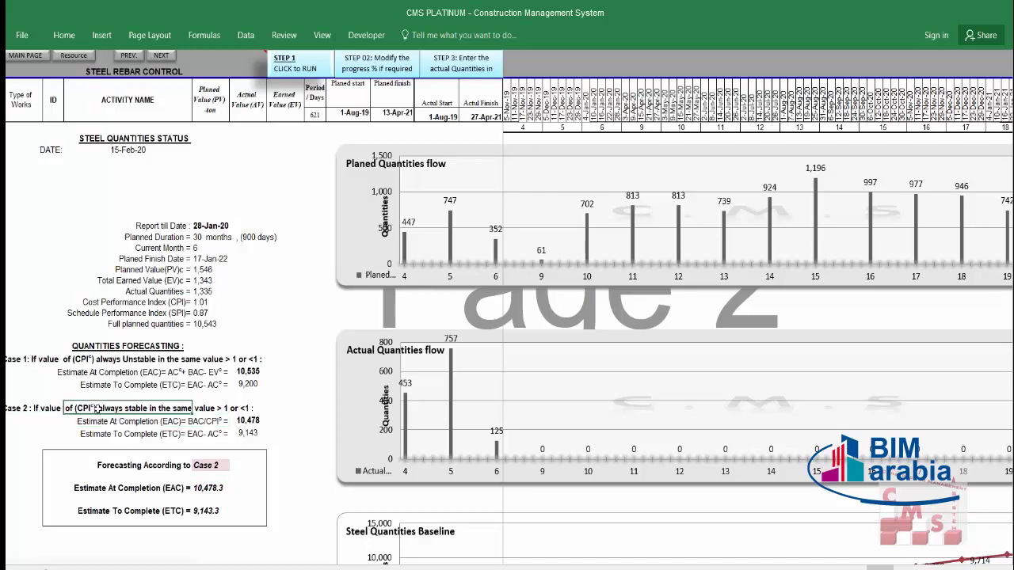
left_click(148, 365)
left_click(209, 302)
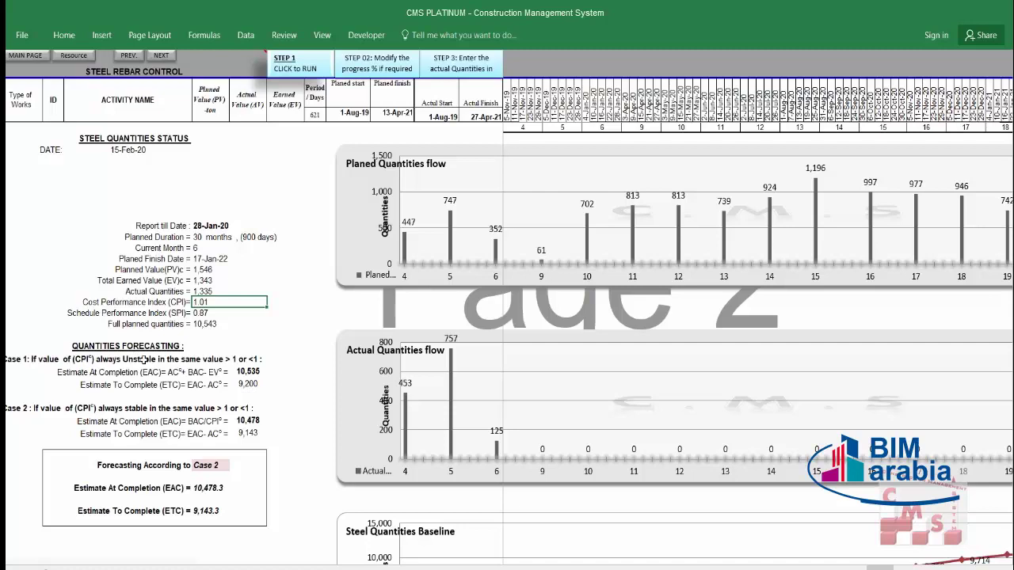
left_click(208, 359)
Step: Set Forecasting According to Case 1, giving EAC 10,535.0 and ETC 9,200.0
left_click(204, 465)
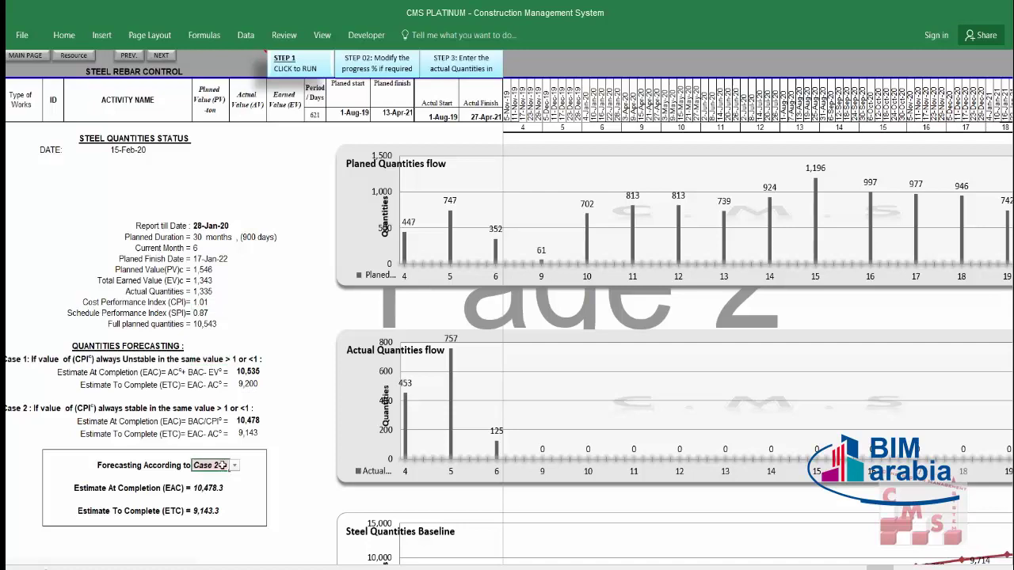
left_click(234, 466)
left_click(210, 476)
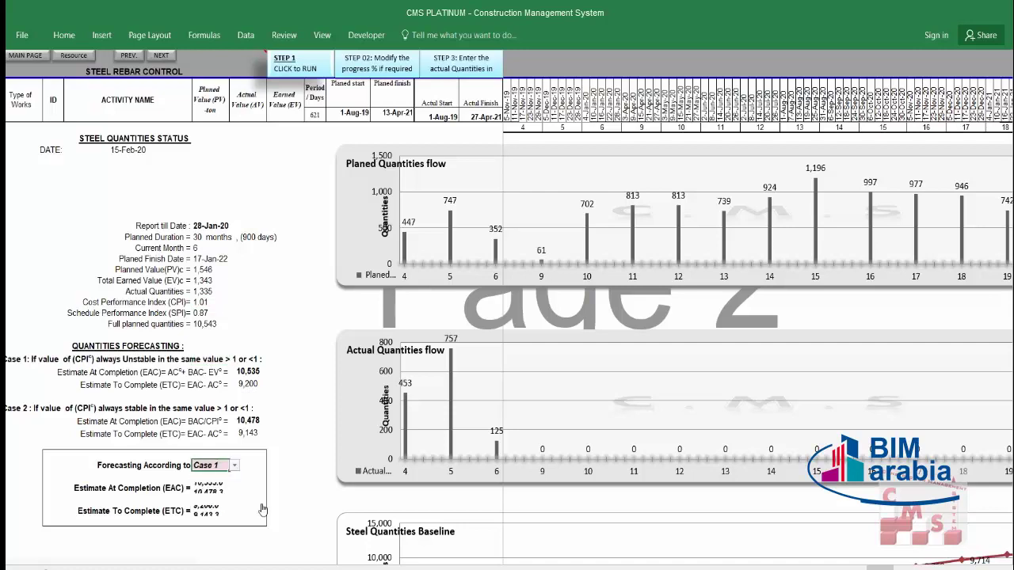
left_click(211, 488)
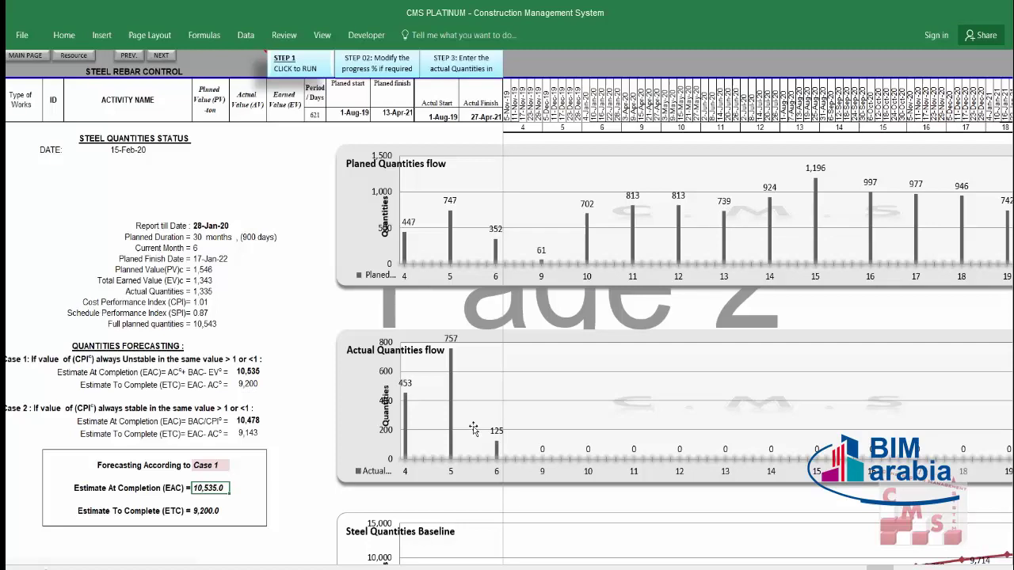
Step: Inspect the Actual Quantities flow chart, then scroll back up to the activity rows
scroll(477, 416, "down", 3)
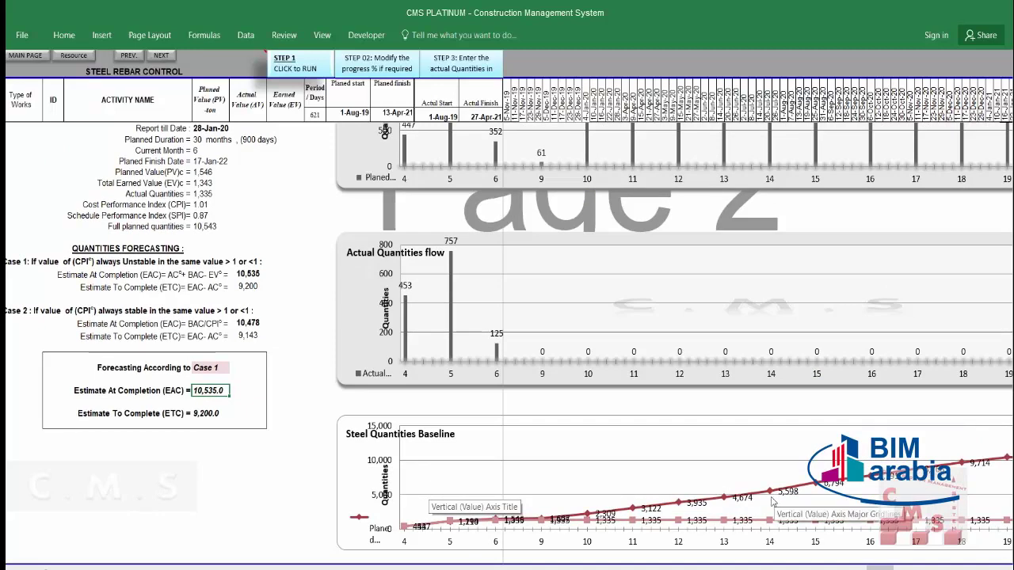
left_click(496, 331)
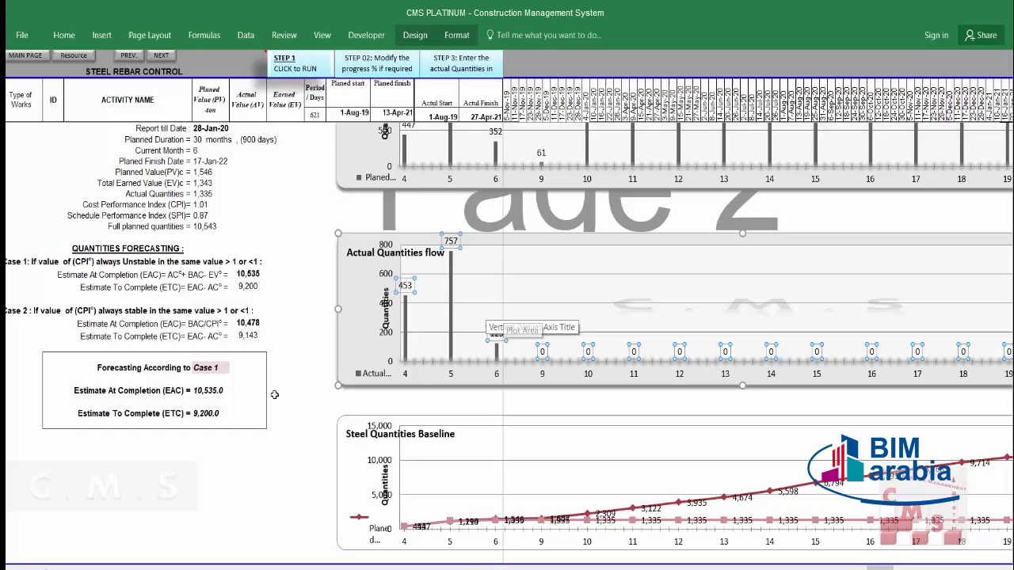
left_click(291, 394)
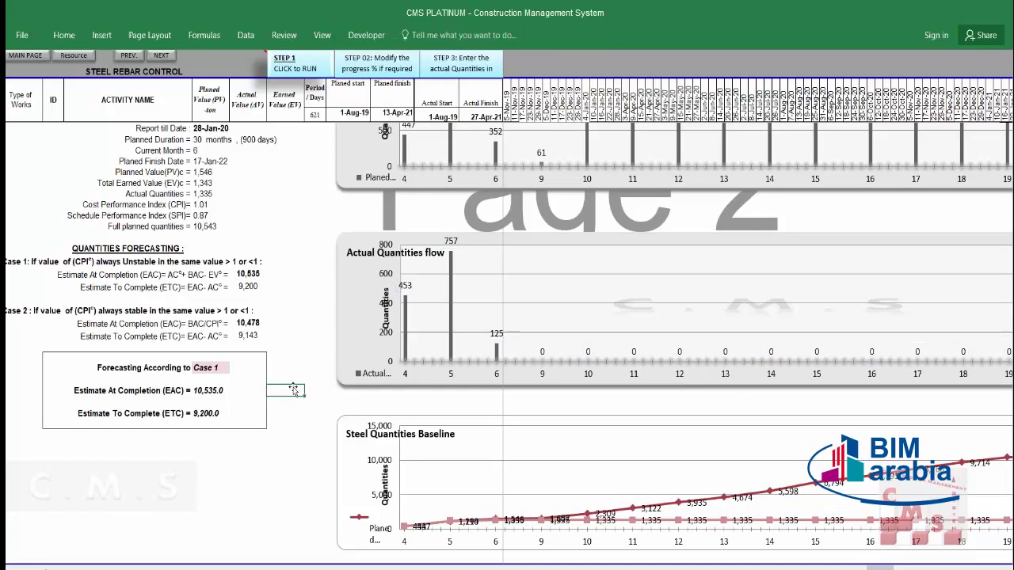
scroll(302, 281, "up", 10)
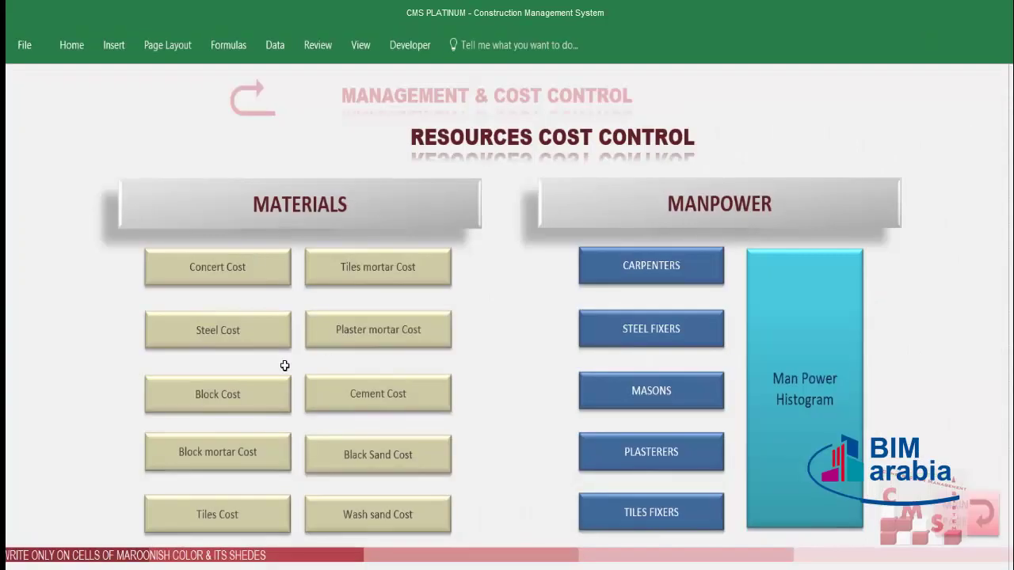
Step: Open Concert Cost and scroll its schedule to the totals: actual quantities 2,830, CPI 1.35, SPI 0.89
left_click(237, 267)
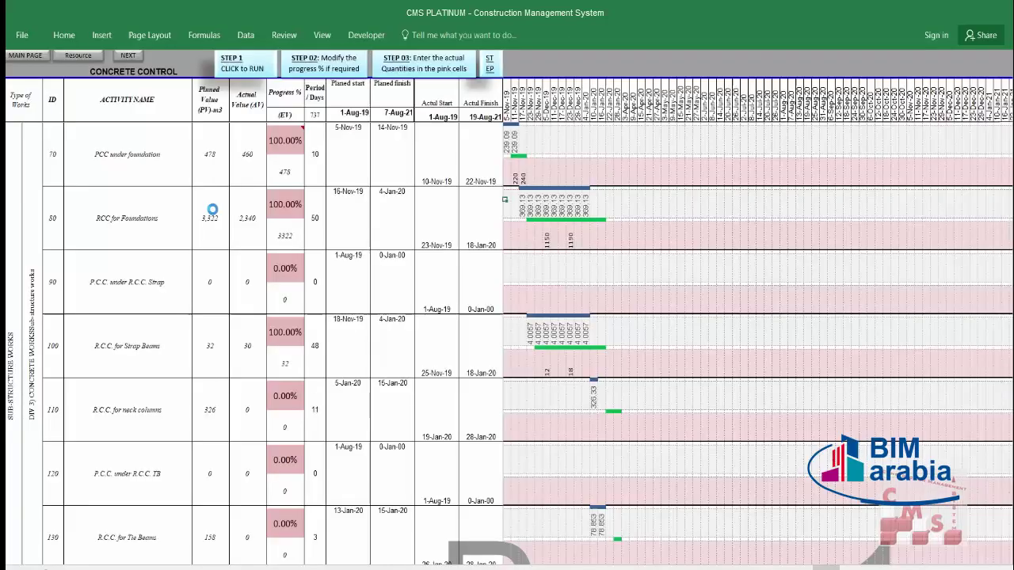
scroll(428, 248, "down", 10)
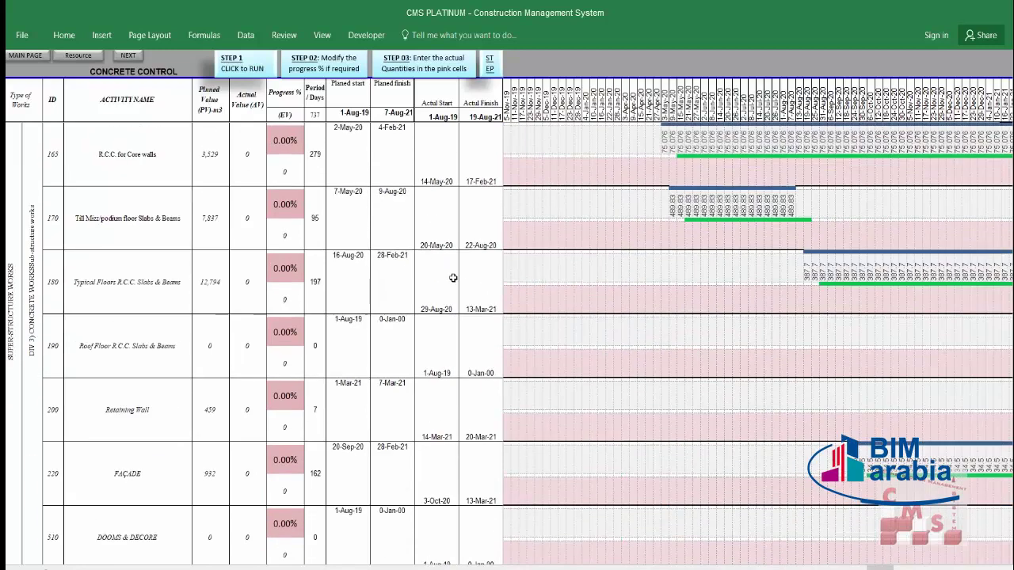
scroll(449, 267, "up", 3)
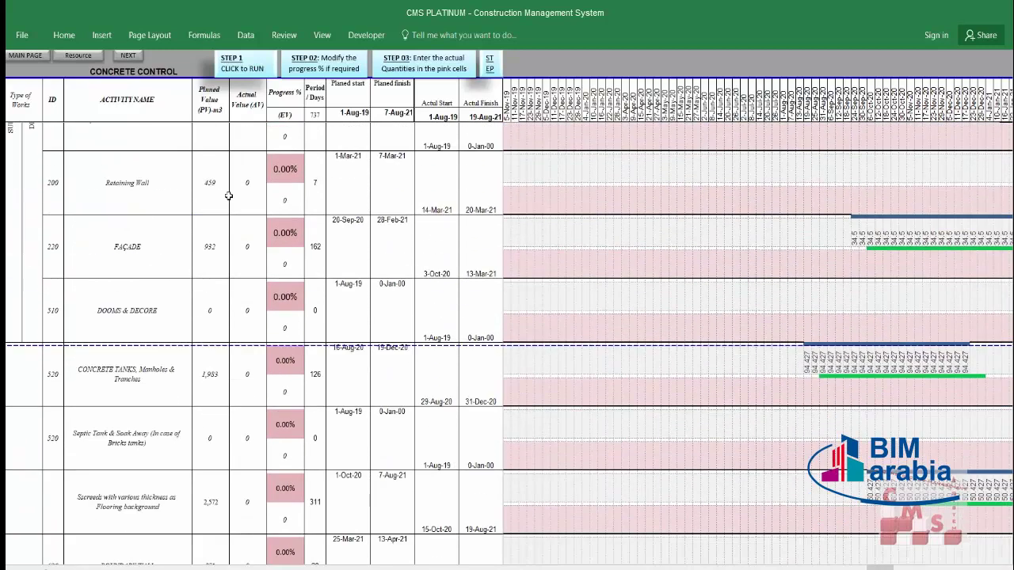
scroll(228, 196, "up", 3)
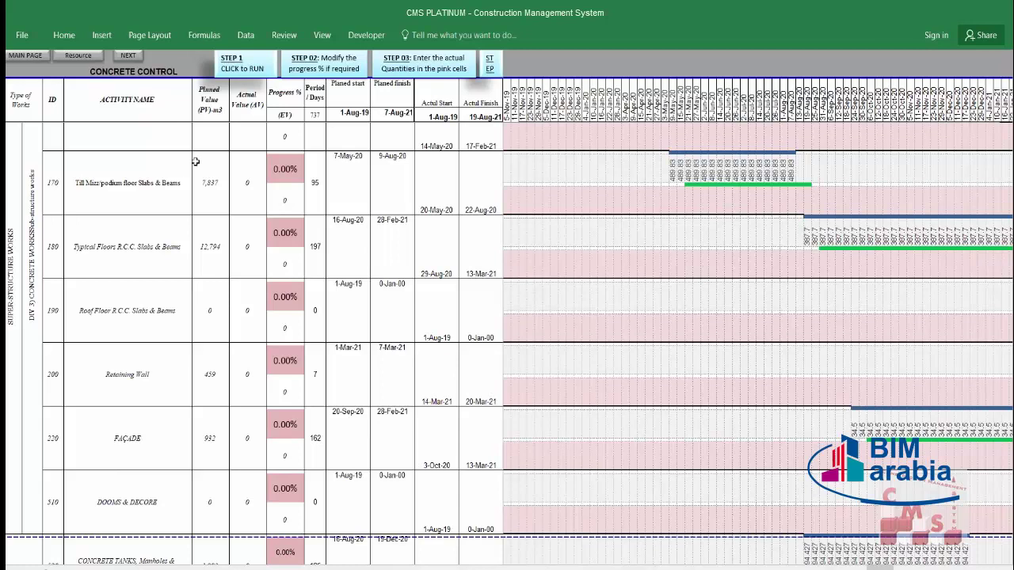
scroll(212, 238, "up", 4)
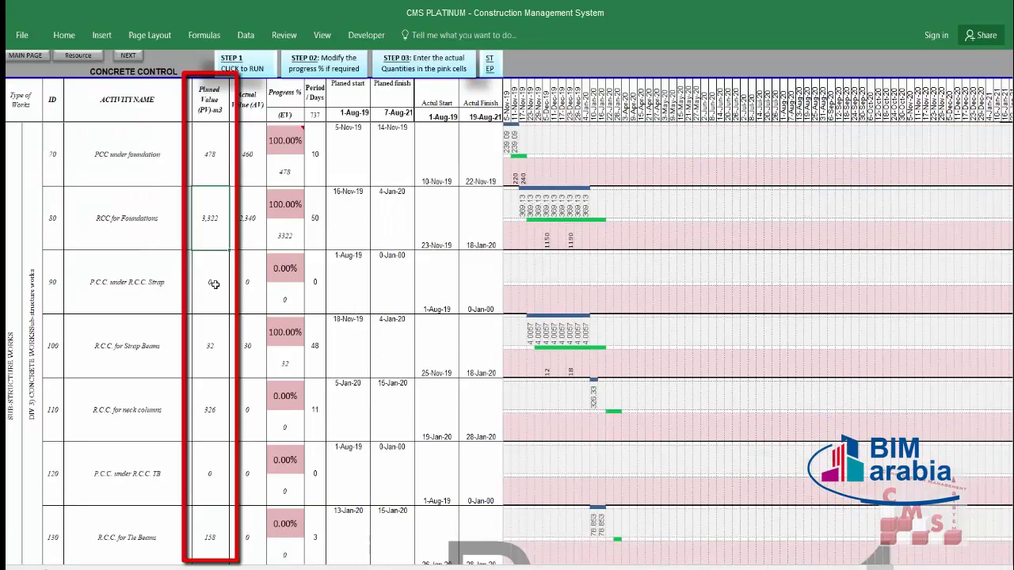
scroll(214, 283, "down", 3)
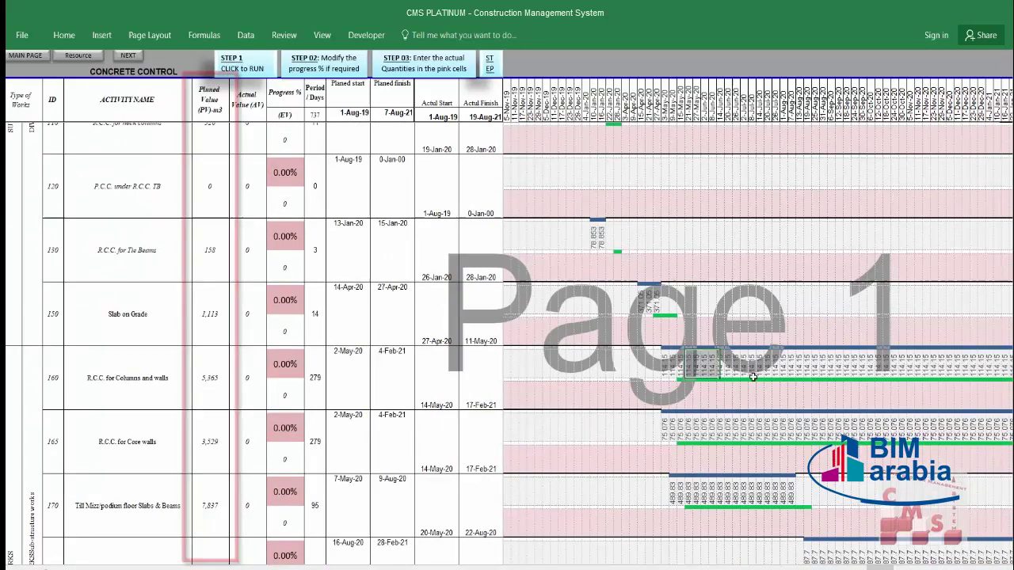
left_click_drag(677, 432, 779, 431)
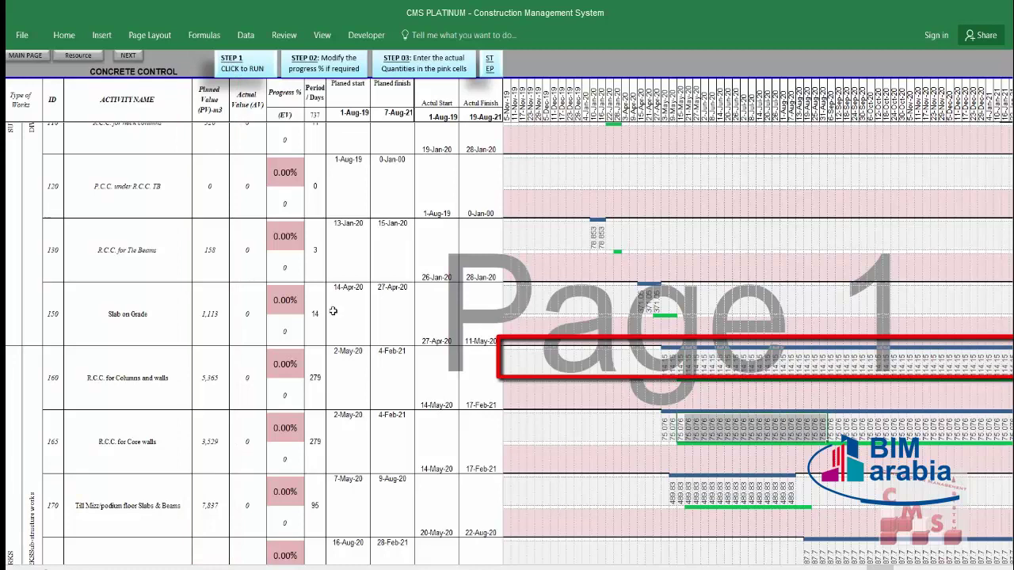
scroll(294, 301, "up", 2)
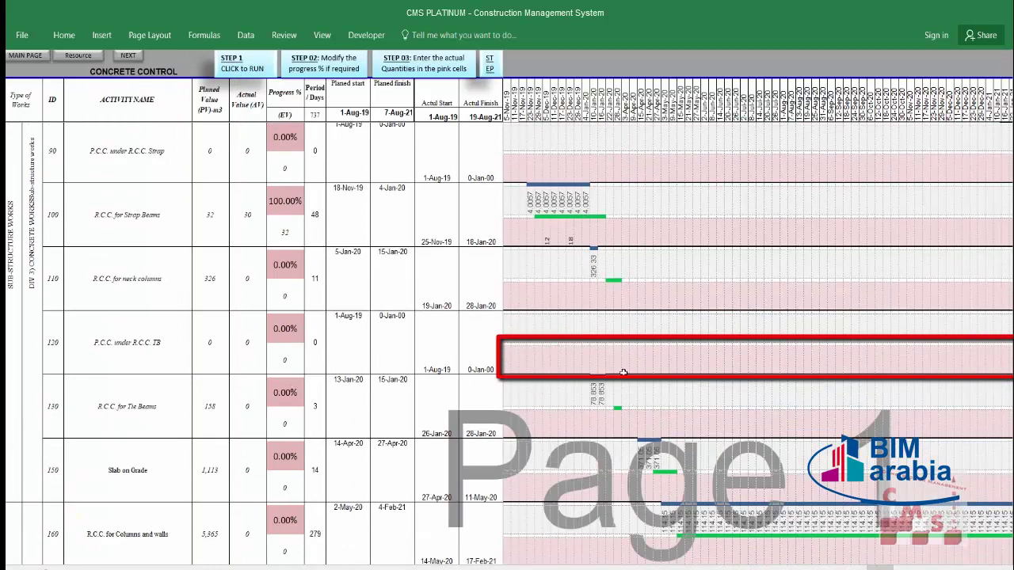
scroll(314, 210, "down", 1)
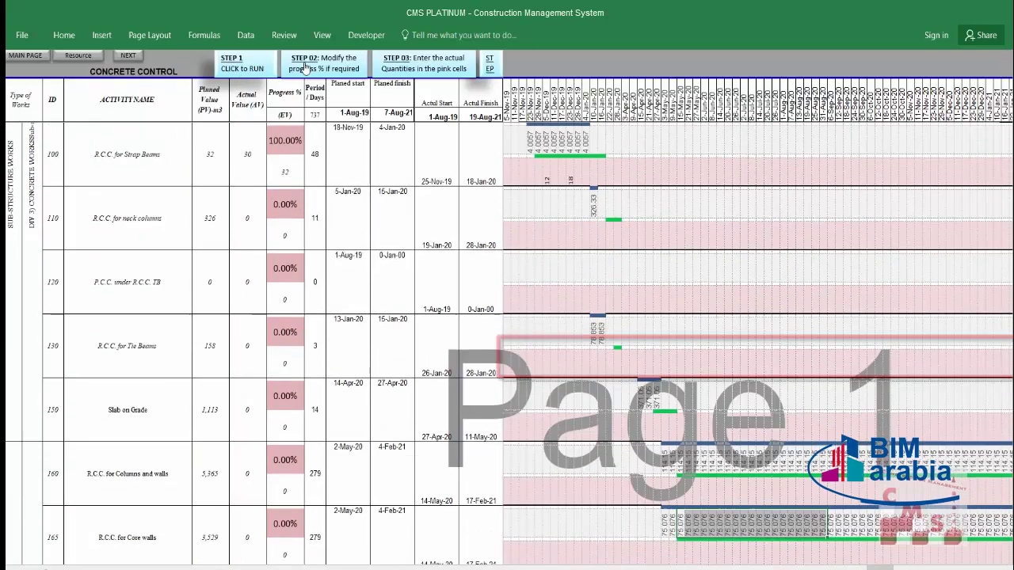
scroll(282, 194, "up", 1)
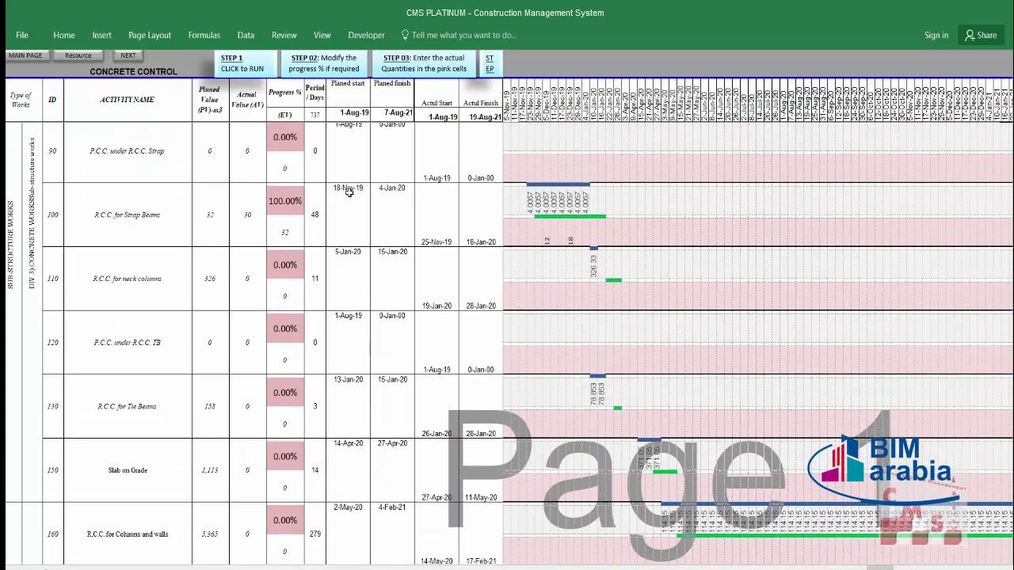
scroll(346, 190, "down", 5)
scroll(213, 262, "down", 5)
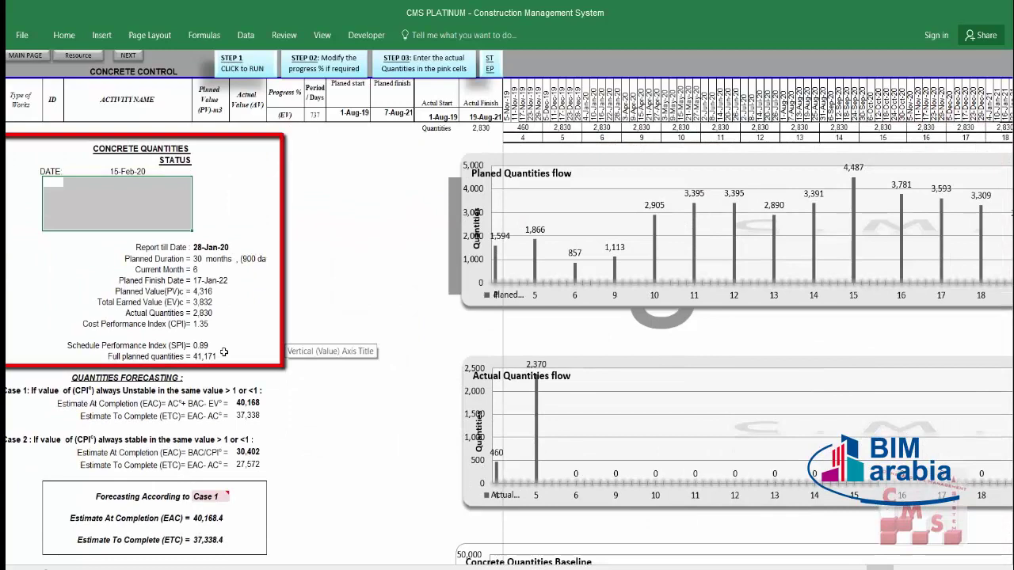
left_click(198, 327)
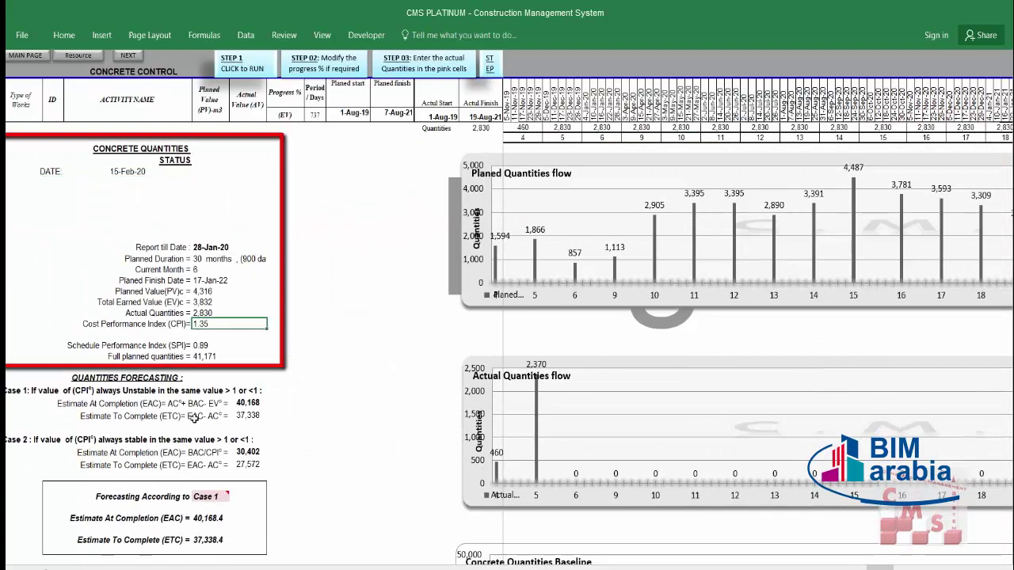
left_click(188, 521)
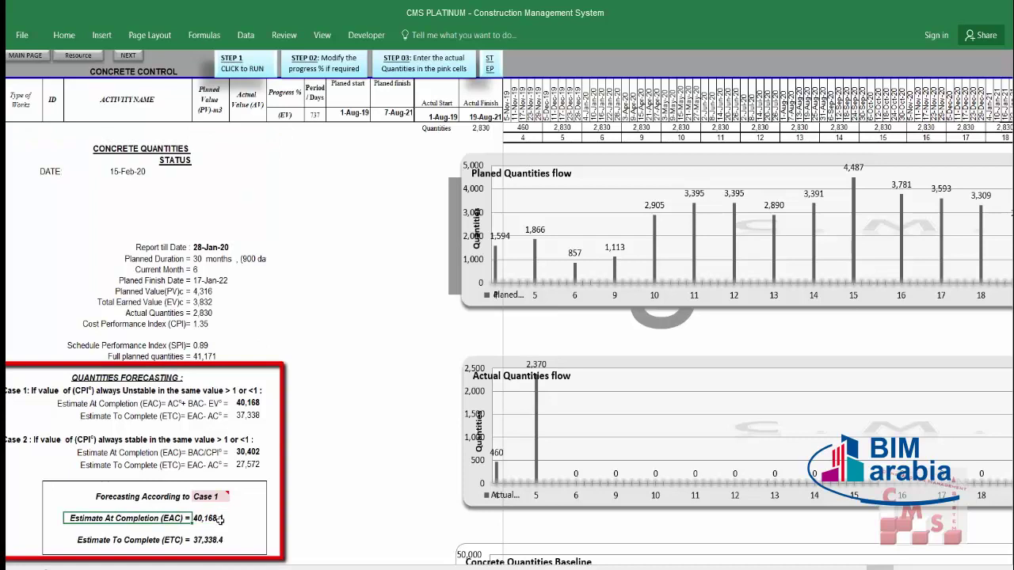
left_click(221, 518)
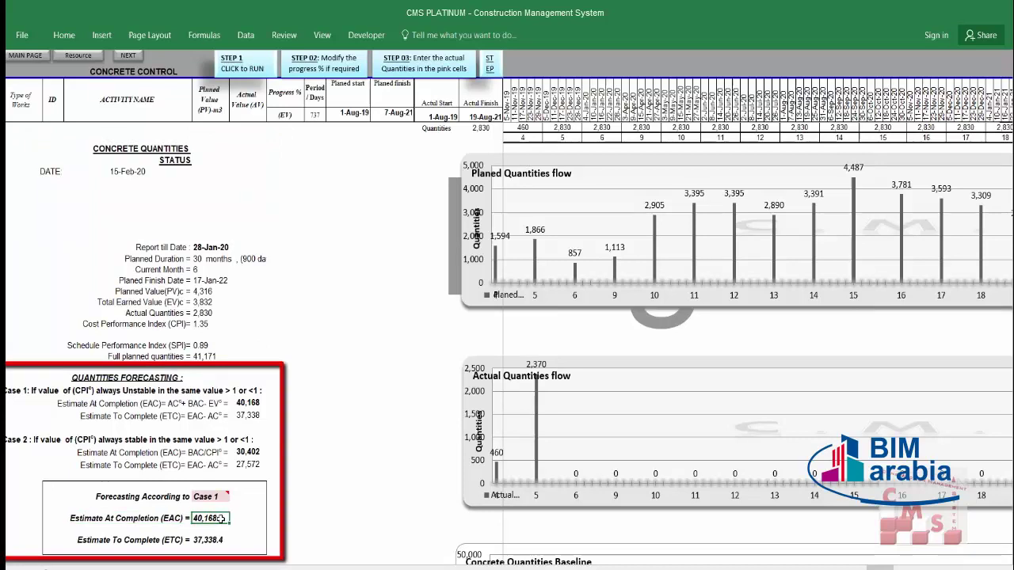
left_click(214, 355)
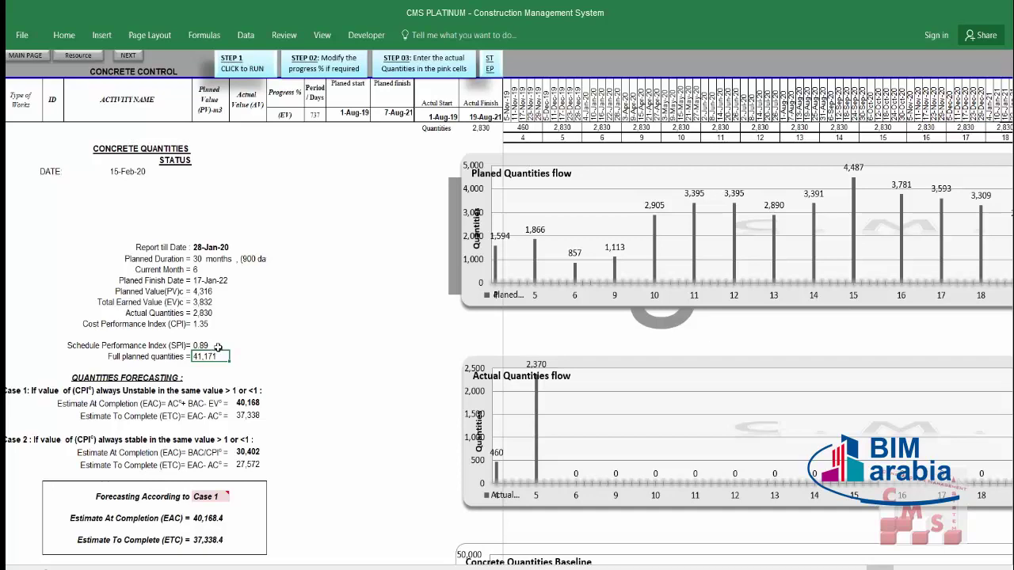
Step: Open the Blocks sheet and page through Ready Block Mortar, Tiles, Tiles Glue and Plaster sheets
left_click(82, 56)
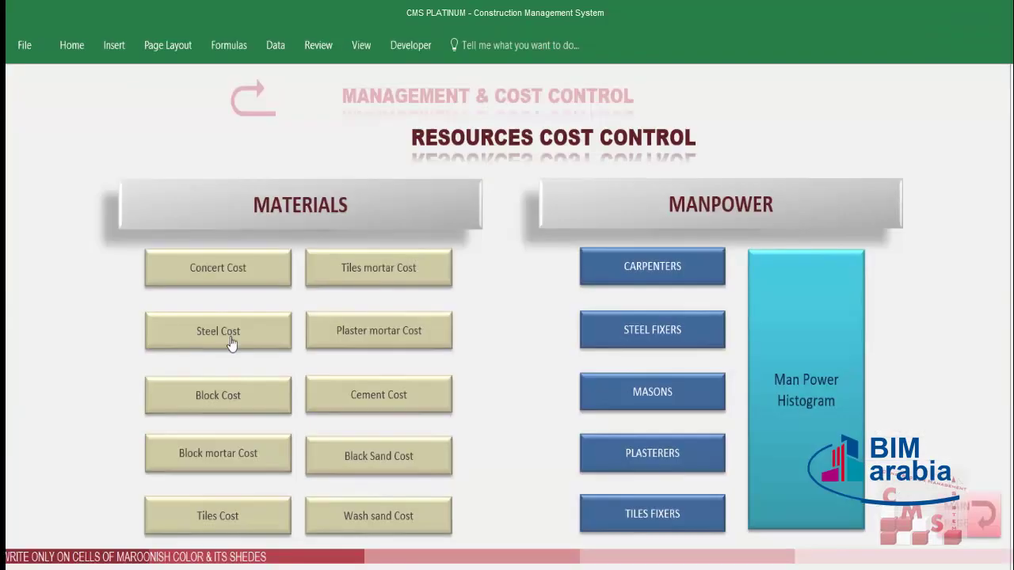
left_click(219, 396)
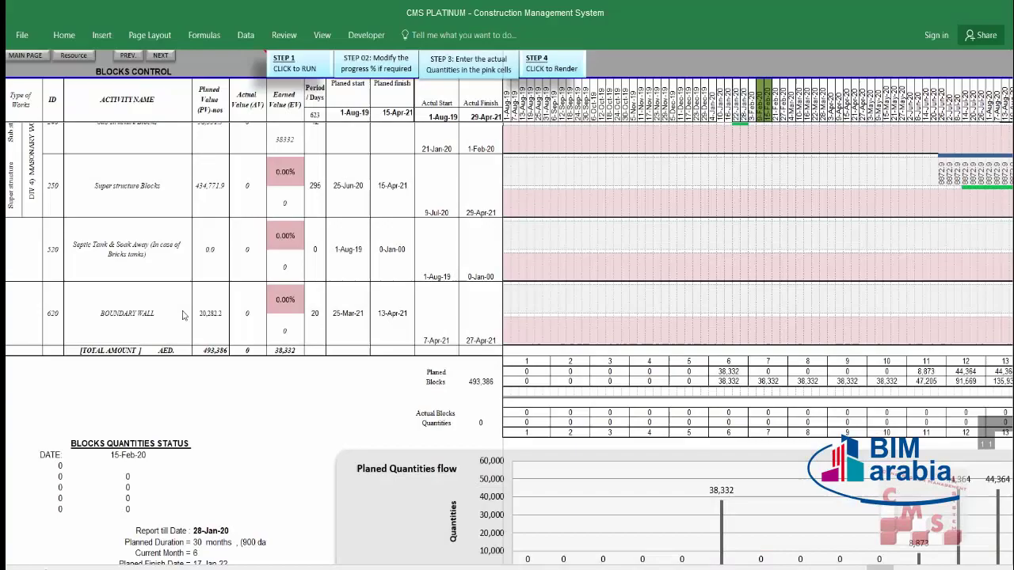
scroll(396, 213, "up", 1)
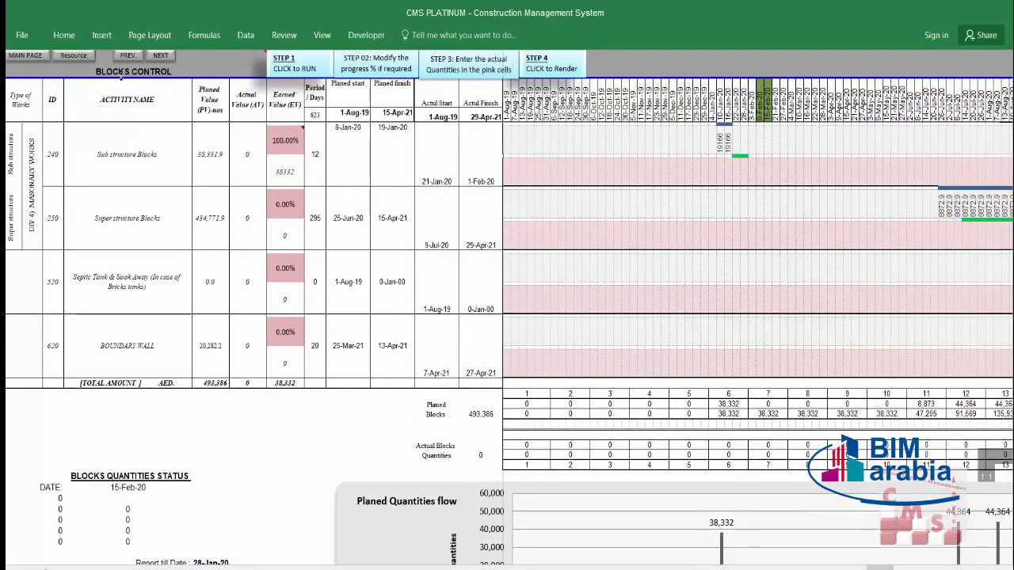
left_click(161, 55)
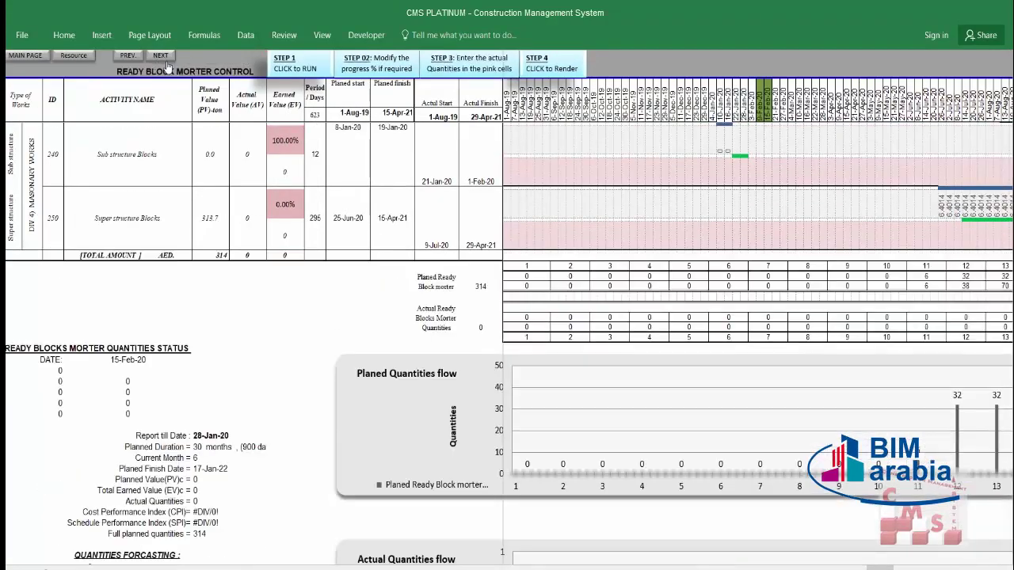
left_click(161, 56)
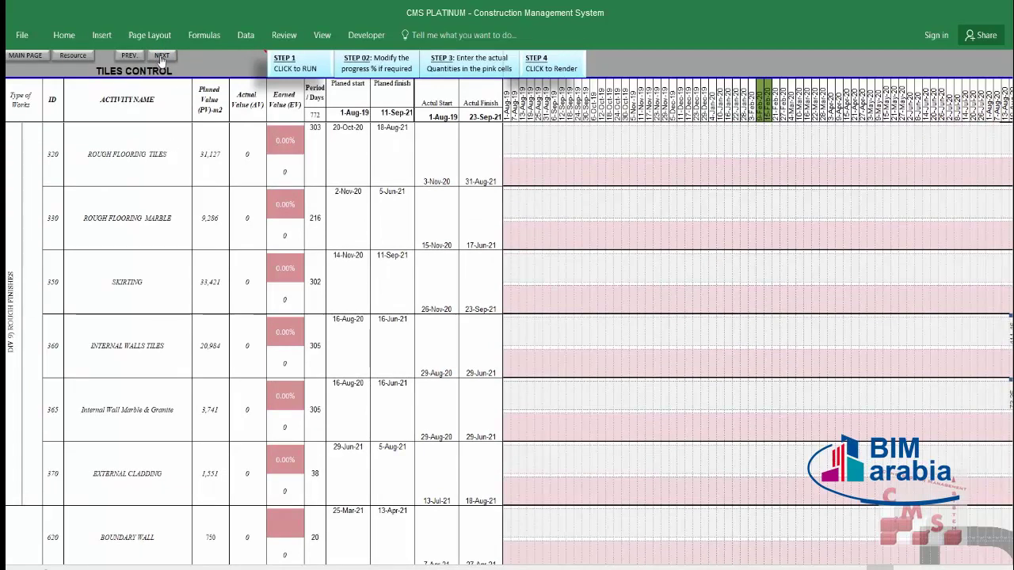
left_click(161, 55)
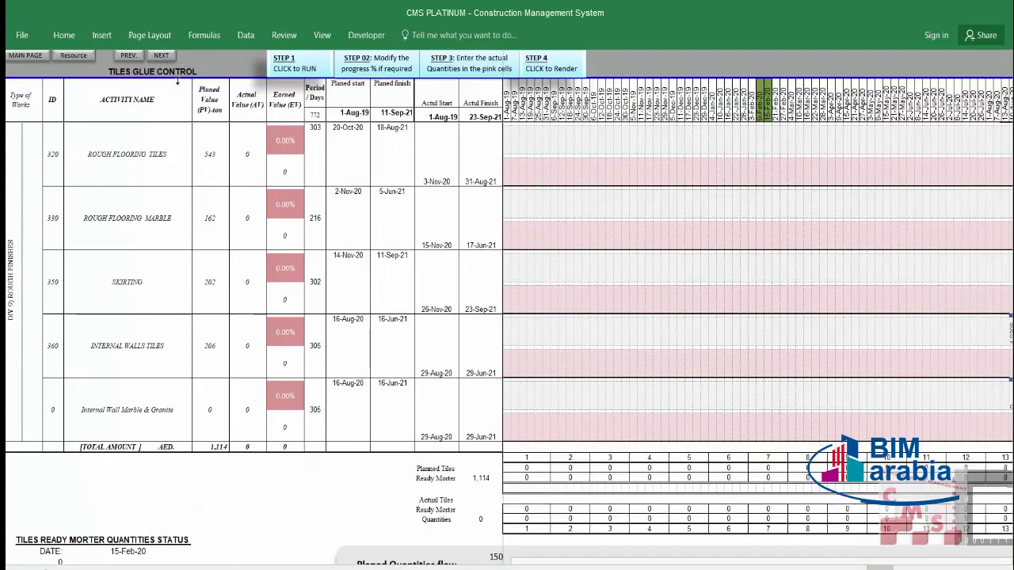
left_click(161, 56)
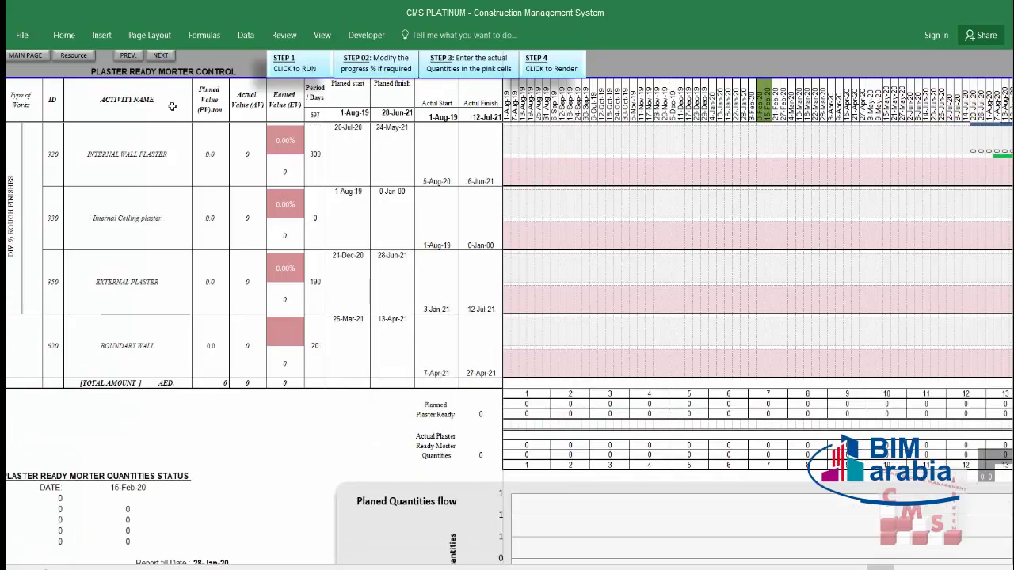
Step: Continue through Cement, Black Sand and Wash Sand, then open Steel Fixers & Helpers Control
left_click(164, 57)
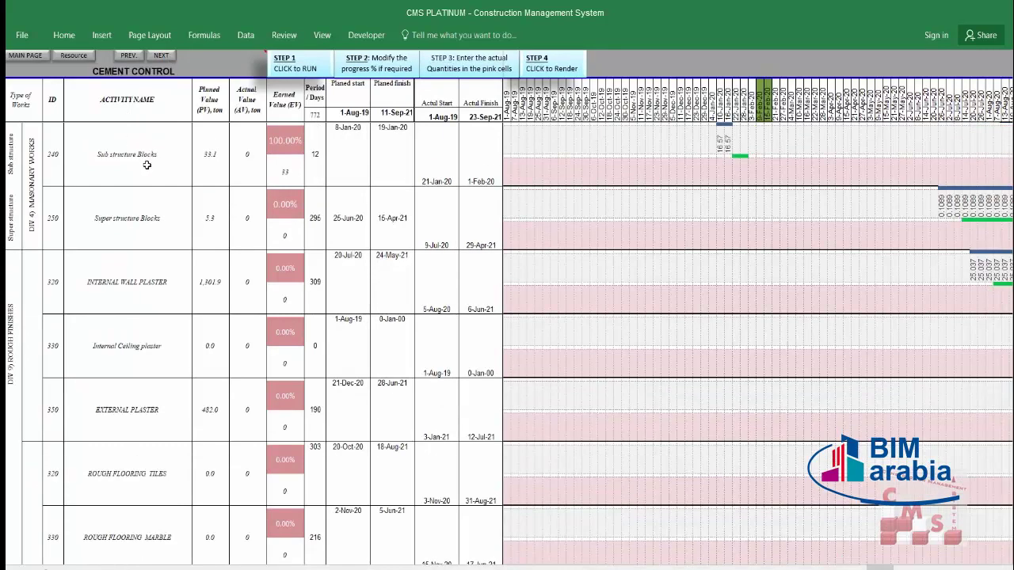
scroll(147, 165, "down", 2)
scroll(146, 165, "up", 2)
left_click(160, 57)
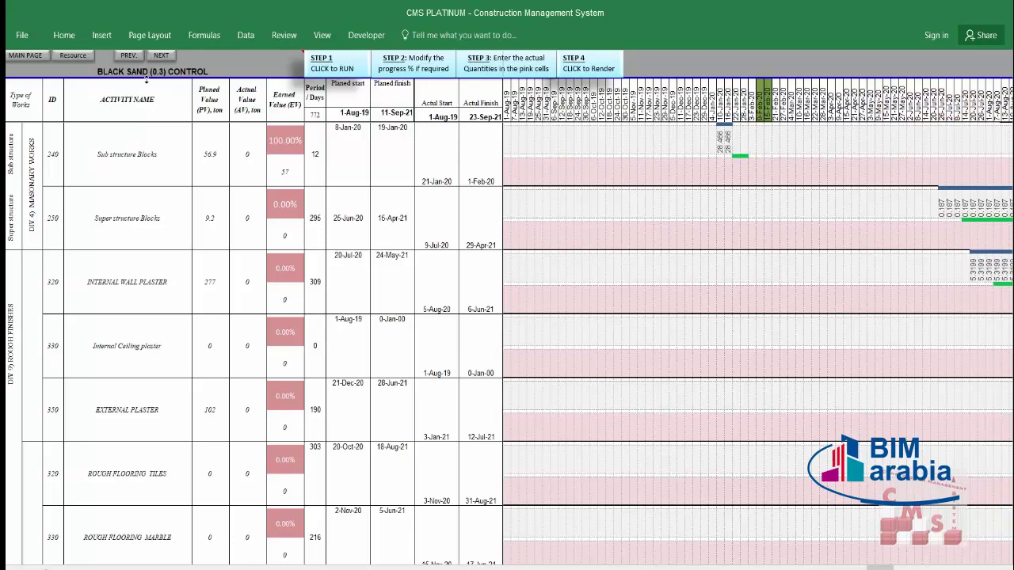
left_click(156, 56)
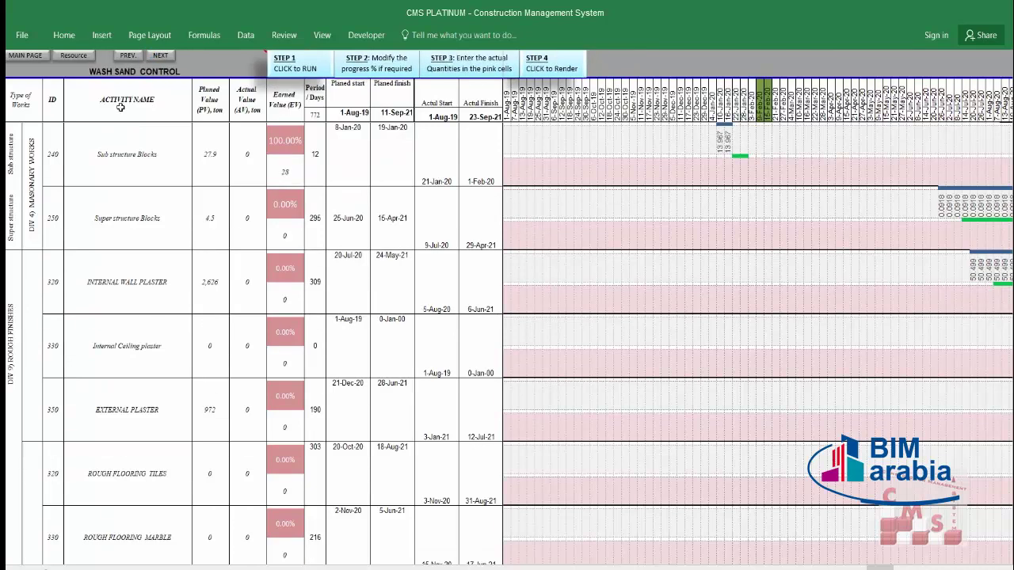
left_click(87, 58)
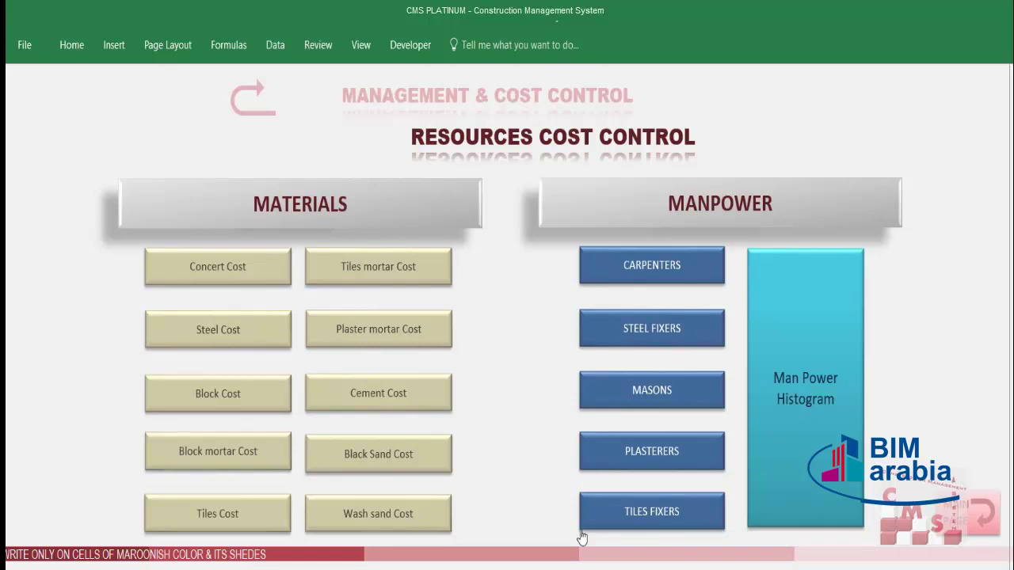
left_click(608, 346)
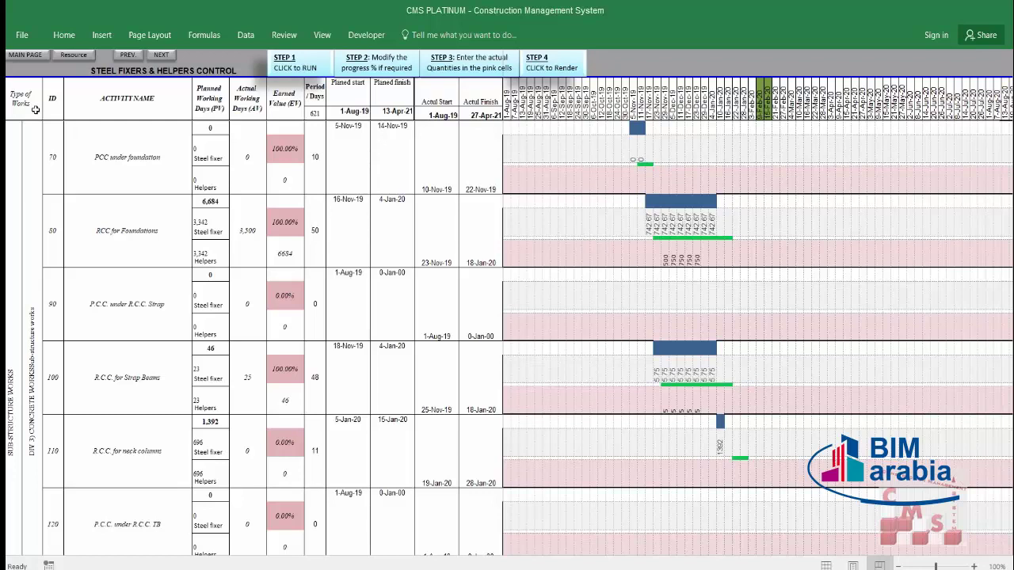
left_click_drag(27, 98, 12, 252)
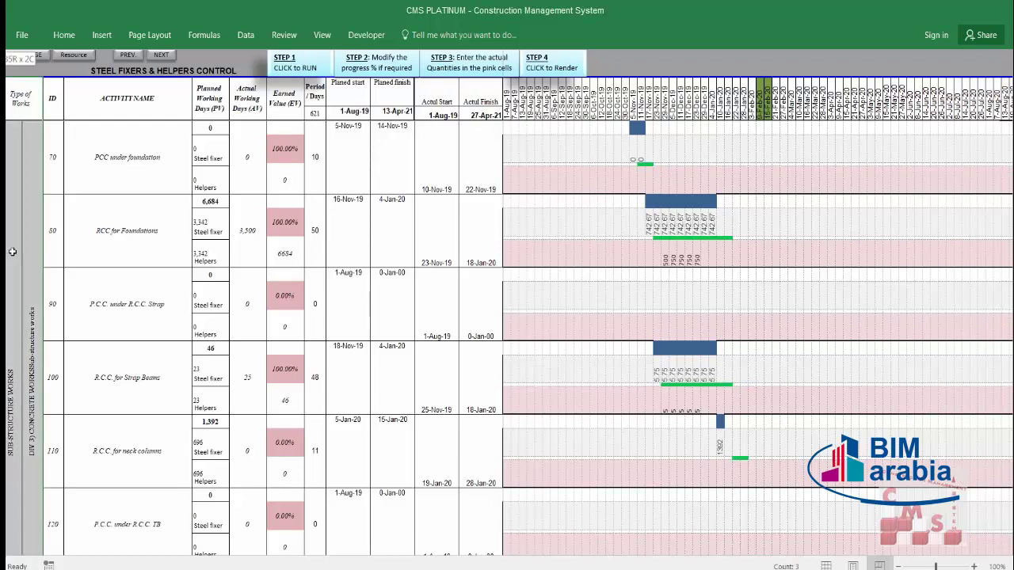
left_click_drag(119, 151, 133, 378)
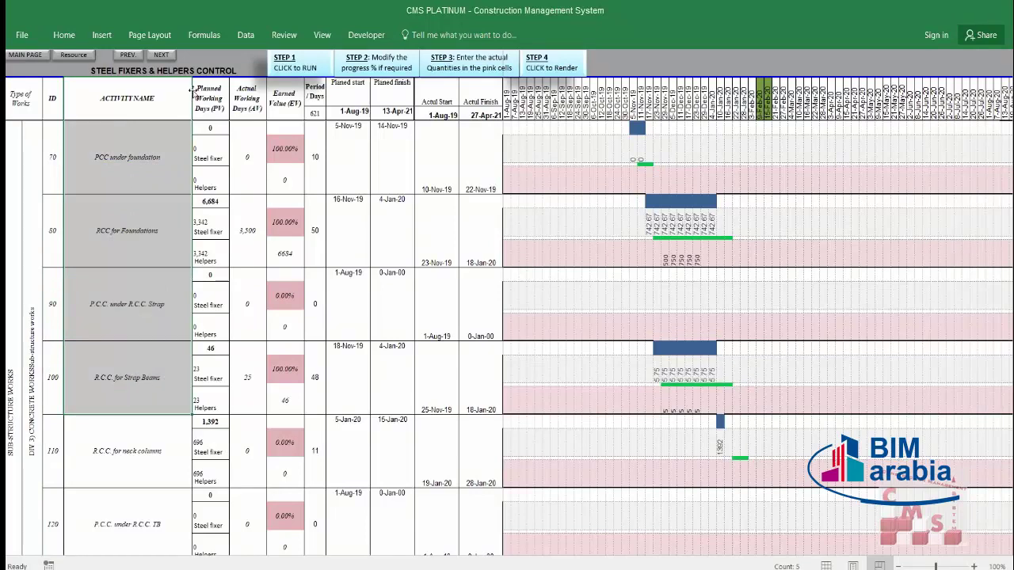
left_click(210, 123)
left_click_drag(210, 122, 211, 352)
left_click(219, 217)
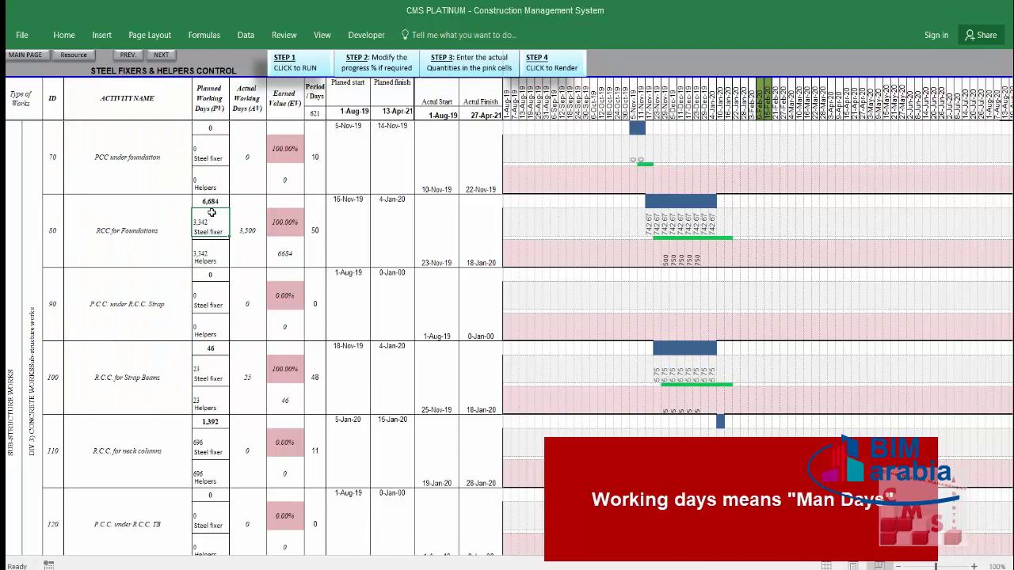
left_click(217, 247)
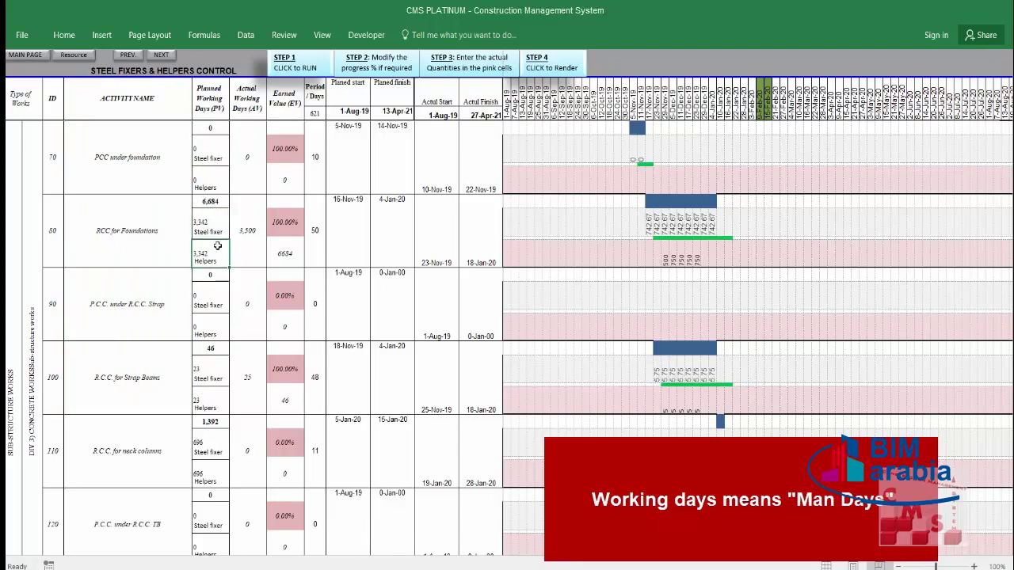
key("Up")
key("Up")
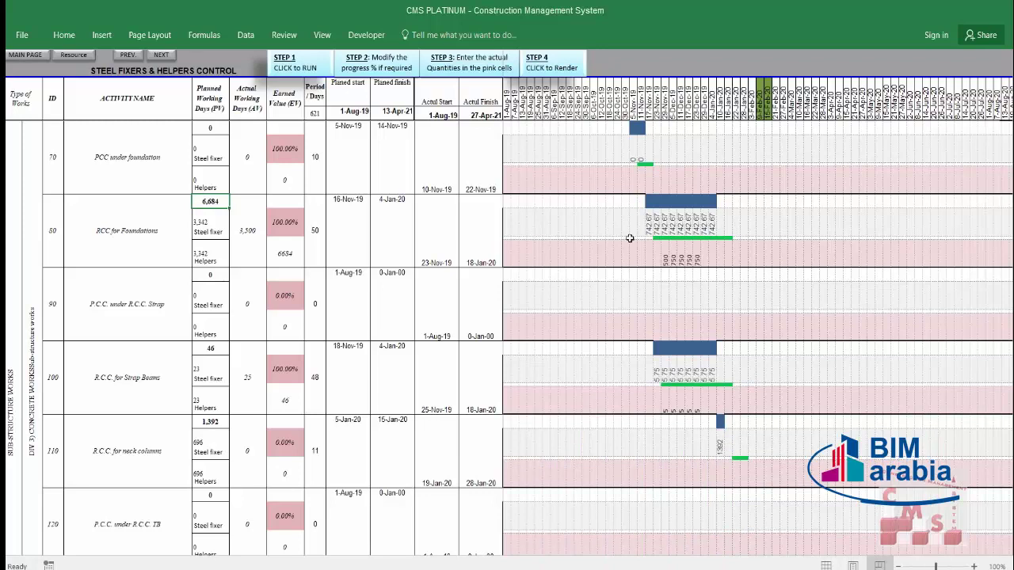
left_click_drag(647, 223, 711, 227)
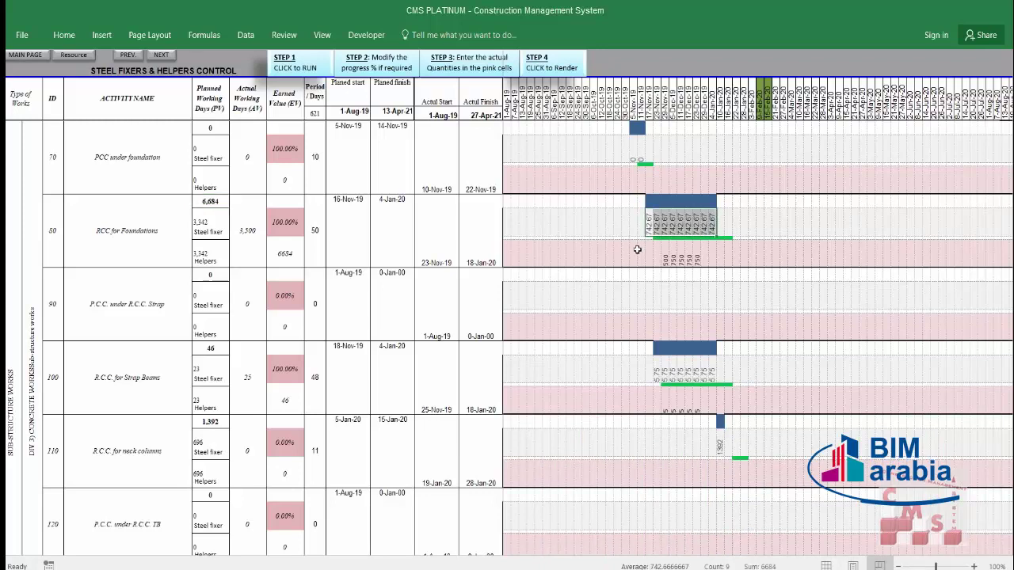
left_click_drag(649, 226, 712, 226)
left_click_drag(650, 227, 713, 229)
left_click(656, 227)
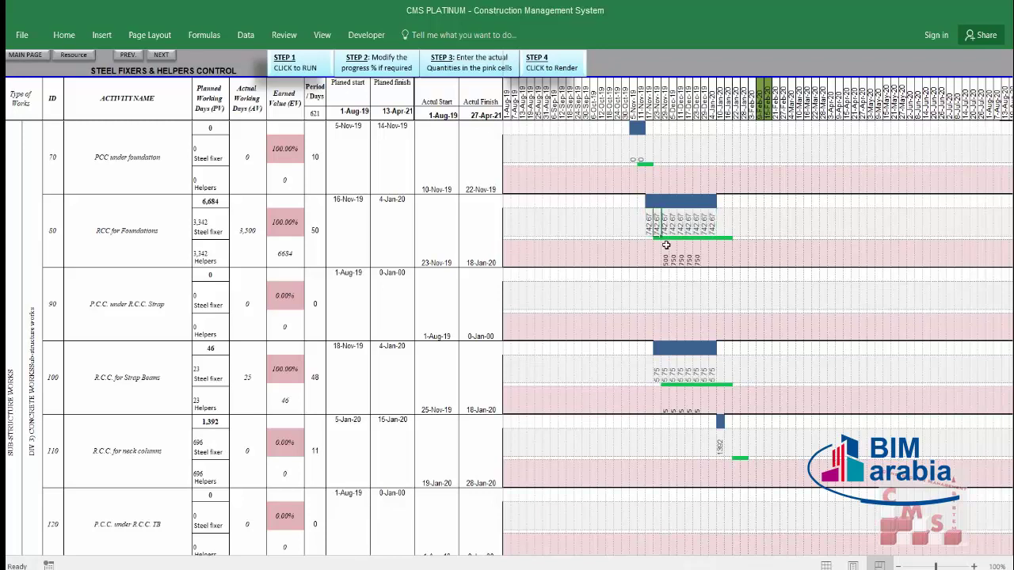
key("Right")
key("Right")
key("Right")
key("Right")
key("Right")
left_click(652, 227)
key("Right")
key("Right")
key("Right")
left_click(665, 222)
key("Right")
key("Right")
mouse_move(285, 222)
left_mouse_down()
mouse_move(285, 87)
mouse_move(278, 261)
mouse_move(281, 219)
left_mouse_up()
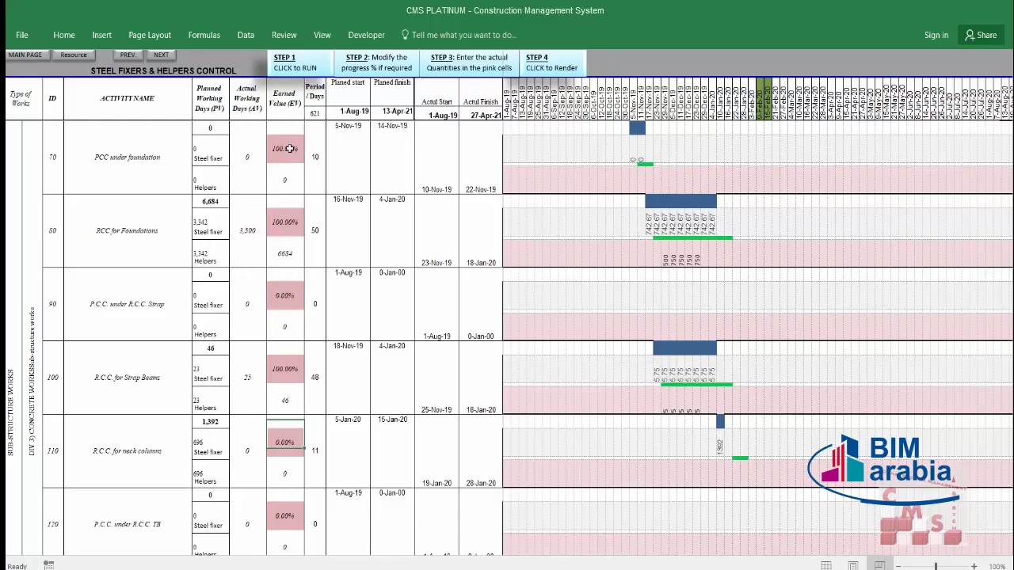
left_click(286, 149)
left_click(286, 230)
left_click(286, 298)
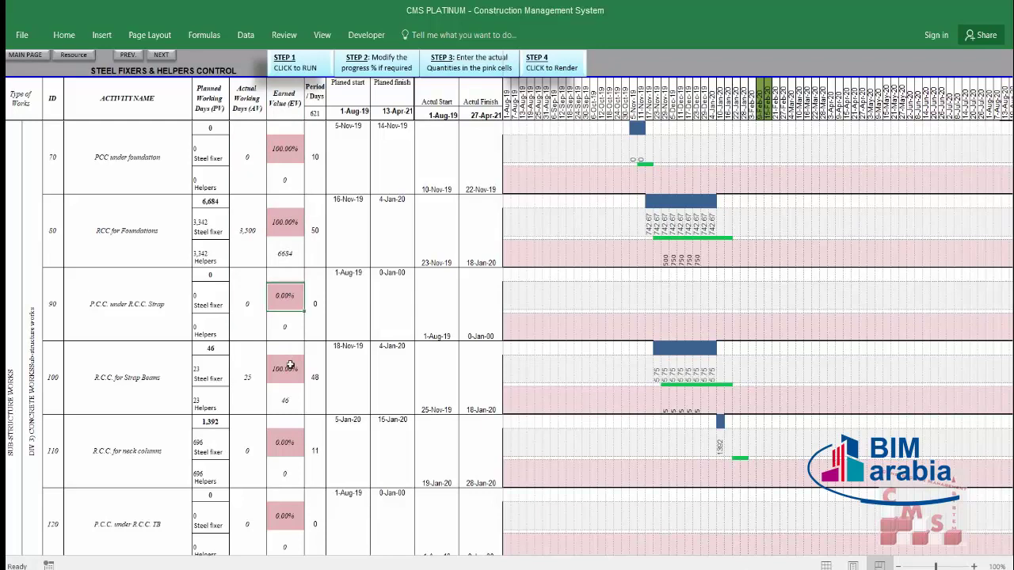
left_click(290, 365)
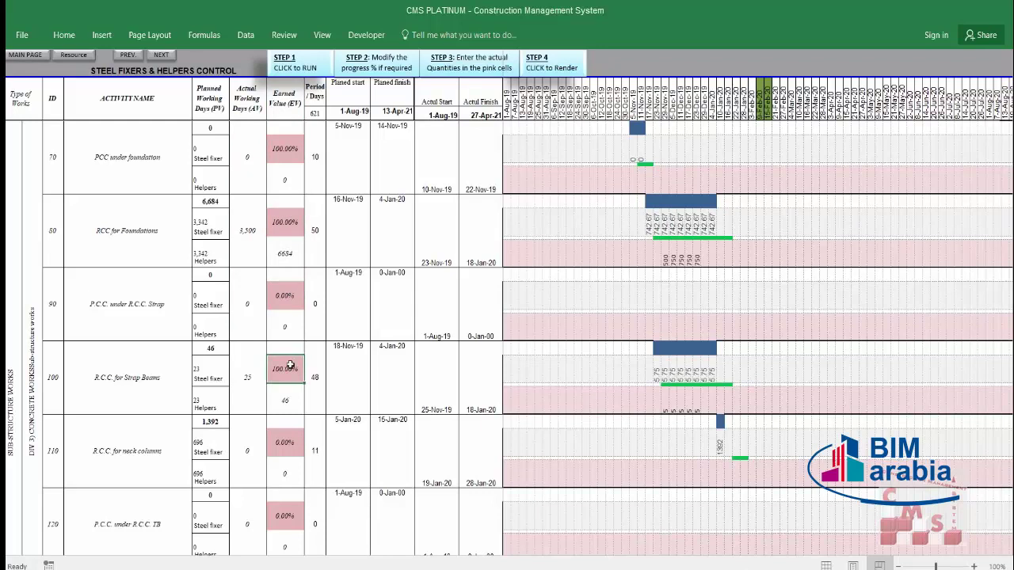
left_click(287, 225)
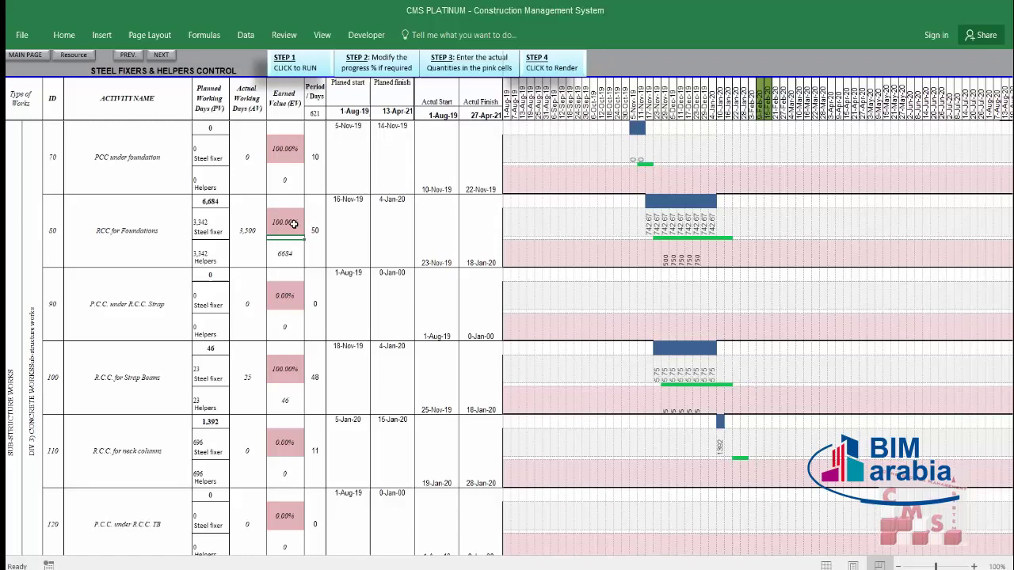
left_click(285, 293)
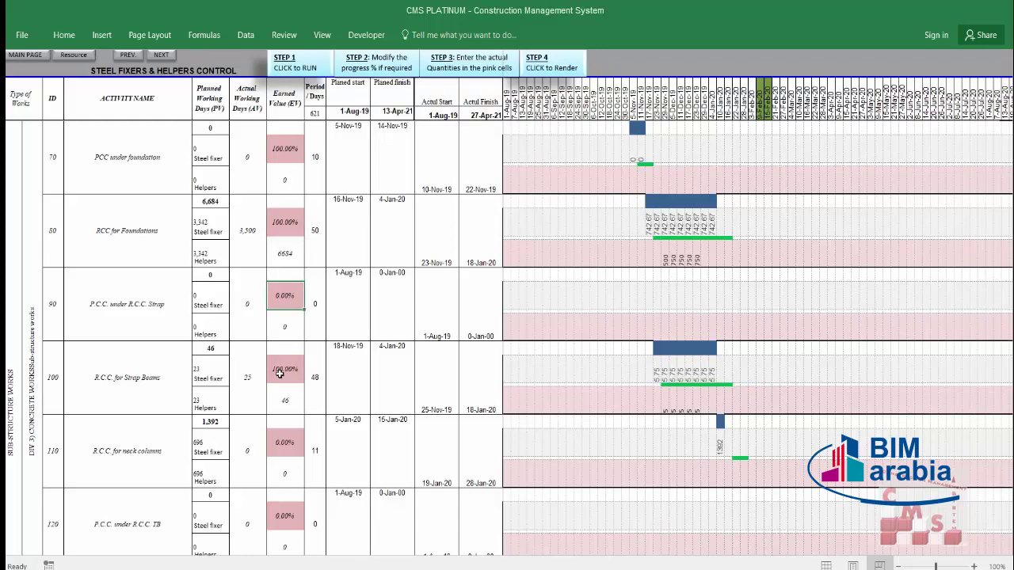
left_click(279, 372)
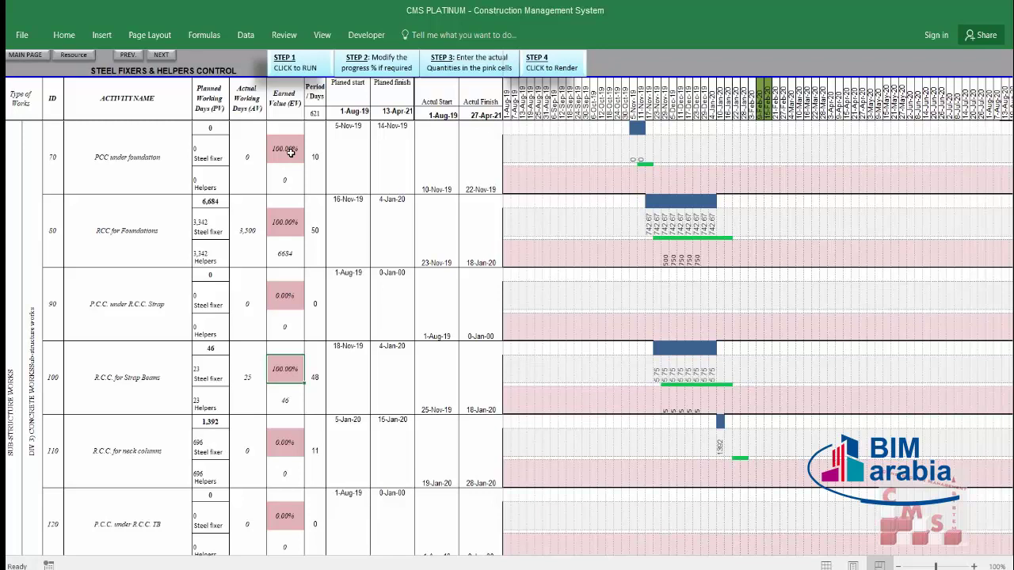
left_click(286, 440)
left_click(293, 152)
left_click(290, 223)
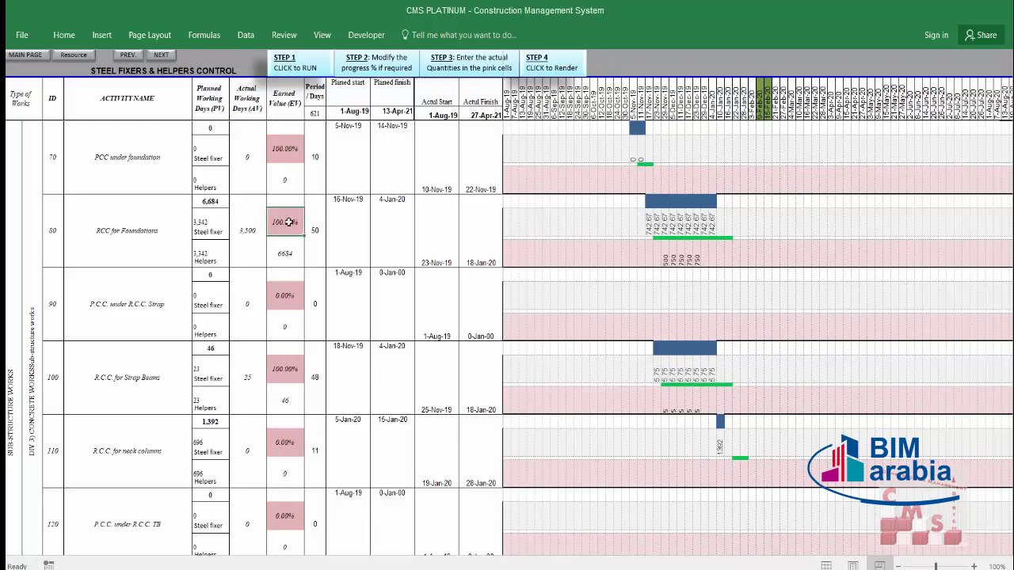
left_click(274, 305)
left_click(283, 367)
left_click(284, 440)
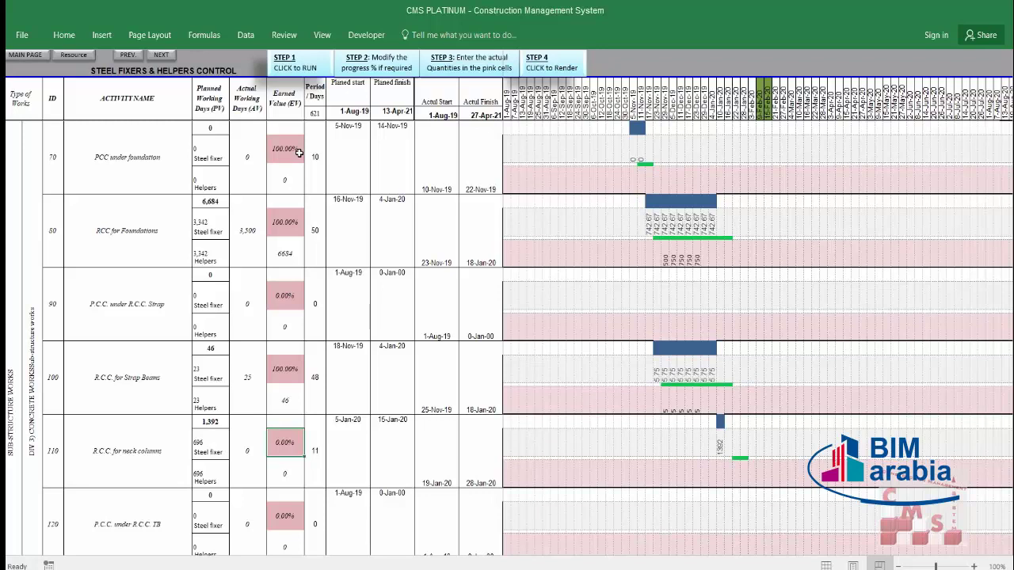
left_click(320, 152)
left_click(341, 154)
left_click(385, 152)
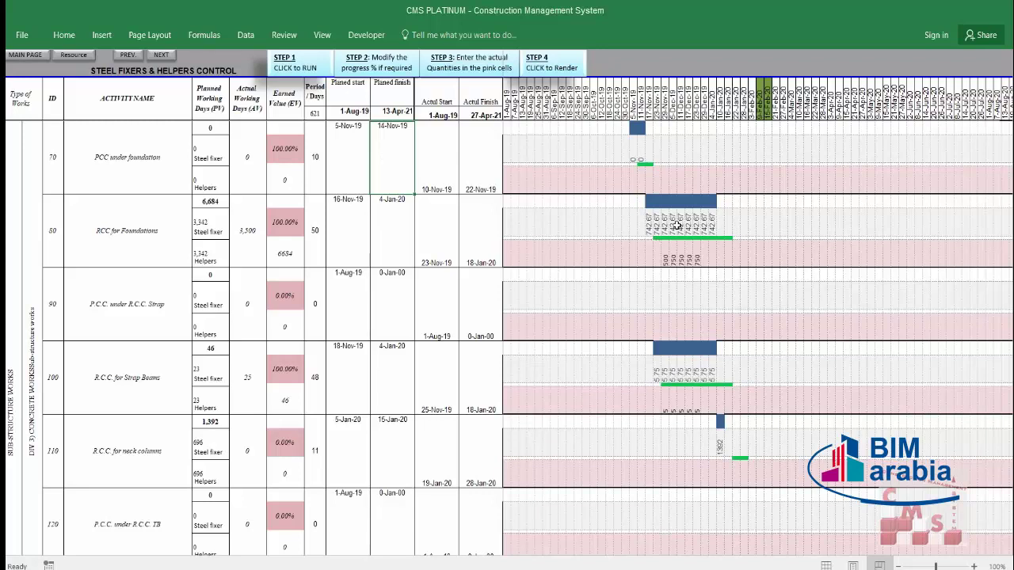
left_click(441, 238)
left_click(478, 237)
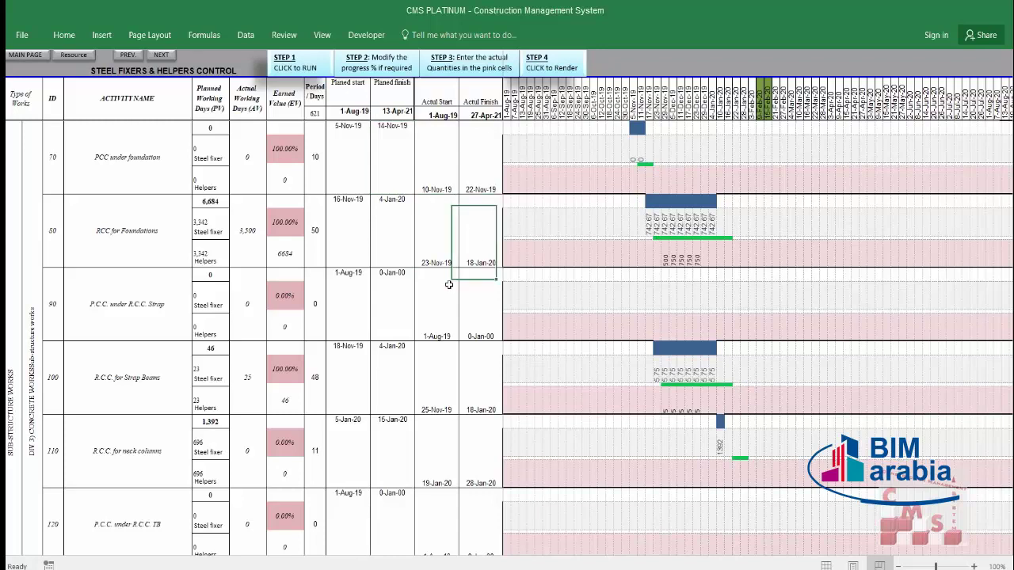
left_click(480, 295)
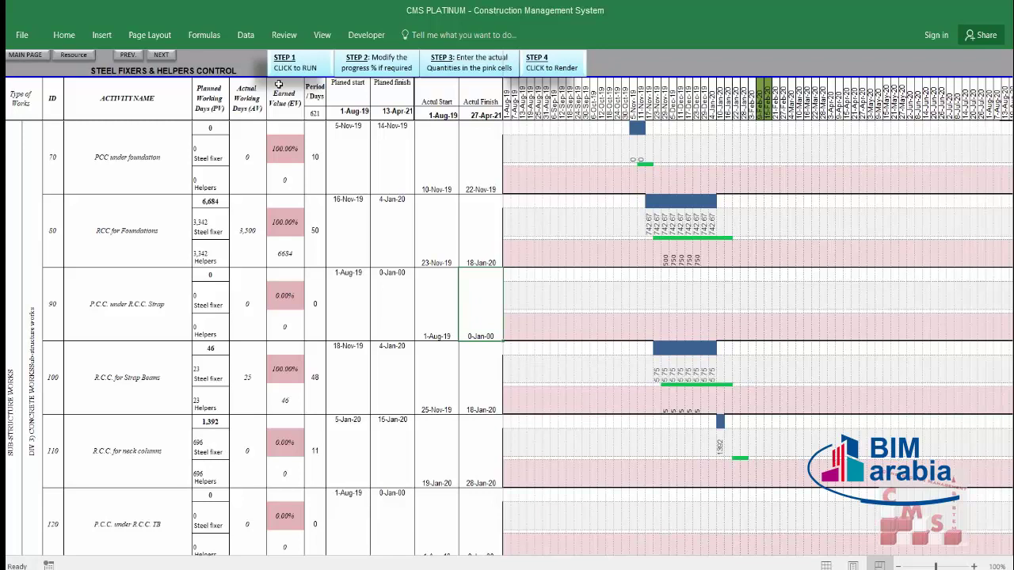
Step: Run manpower Step 1, dismiss its completion message, then select the Step 2 cell
mouse_move(295, 71)
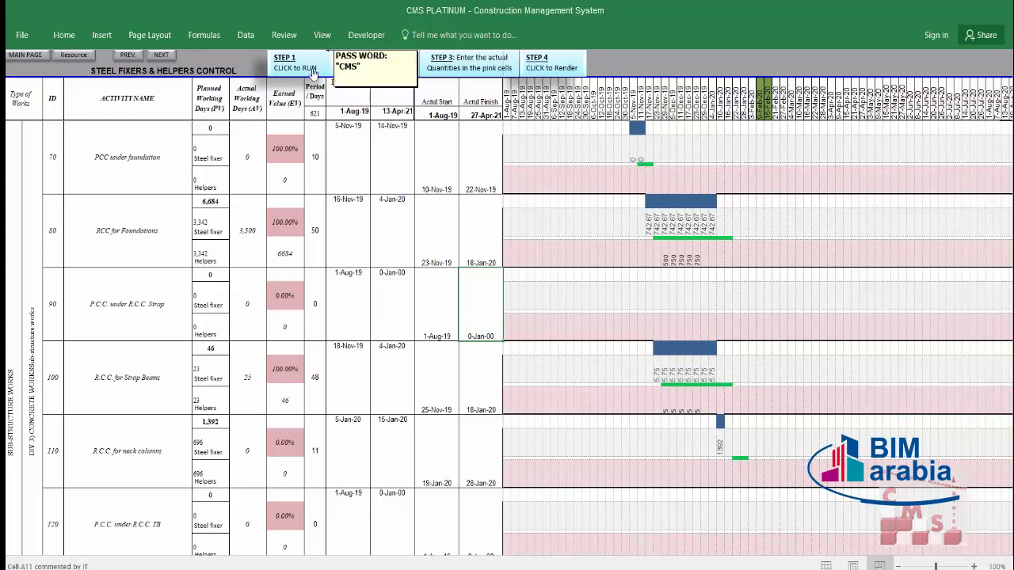
left_click(318, 69)
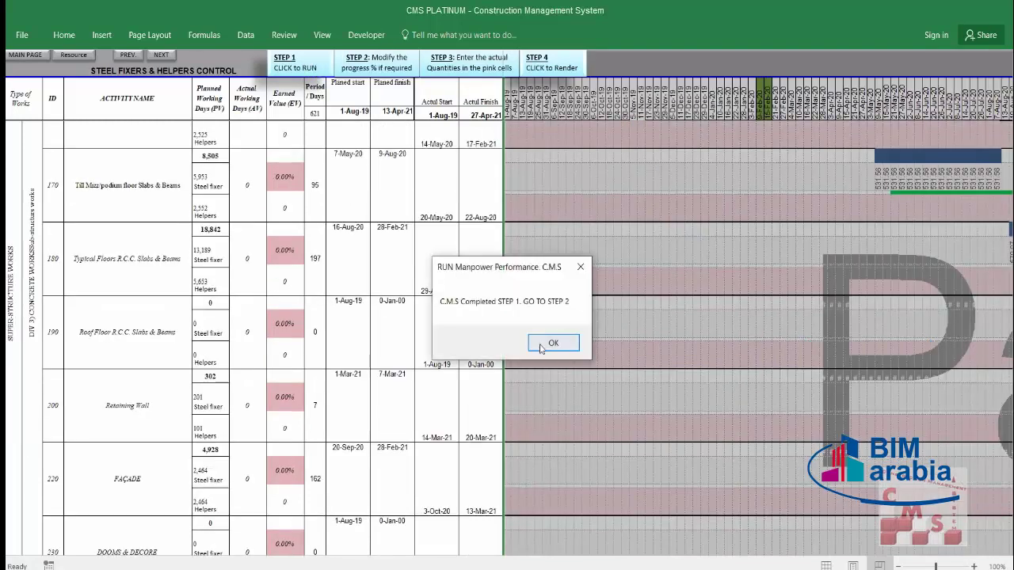
left_click(547, 342)
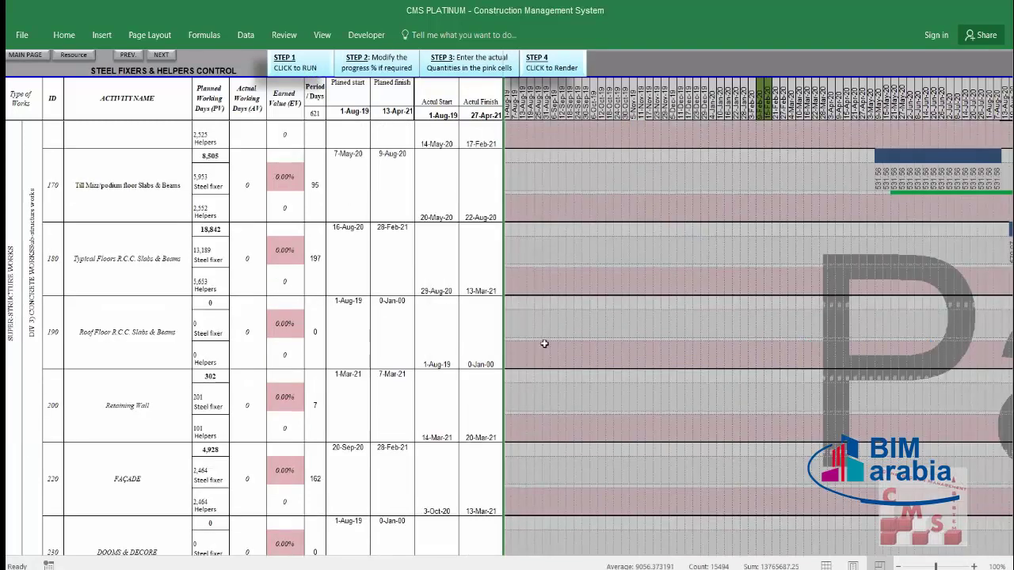
left_click(398, 71)
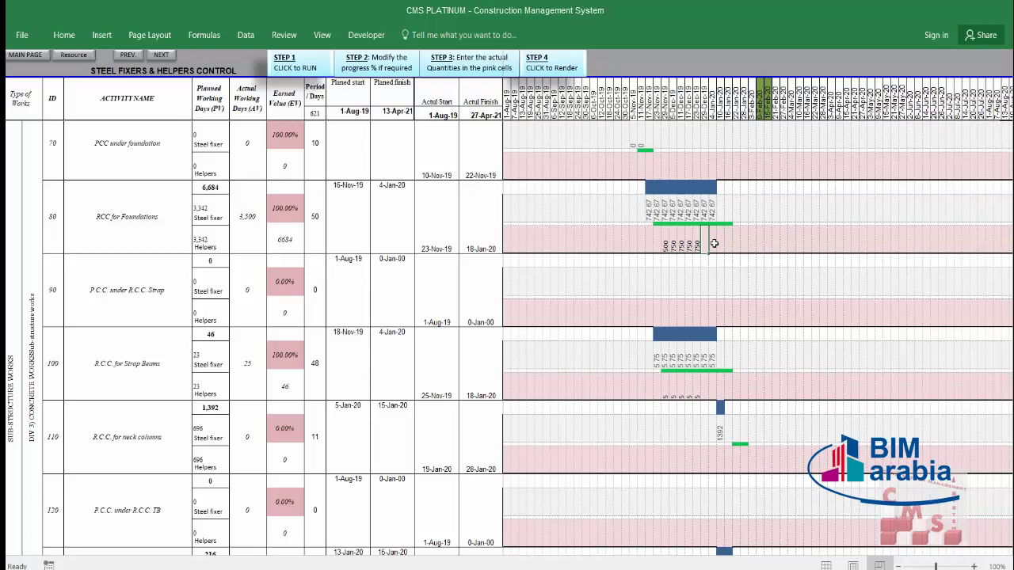
Step: Unlock the protected range with its password and enter 750 helpers for RCC for Foundations
double_click(713, 244)
type("12")
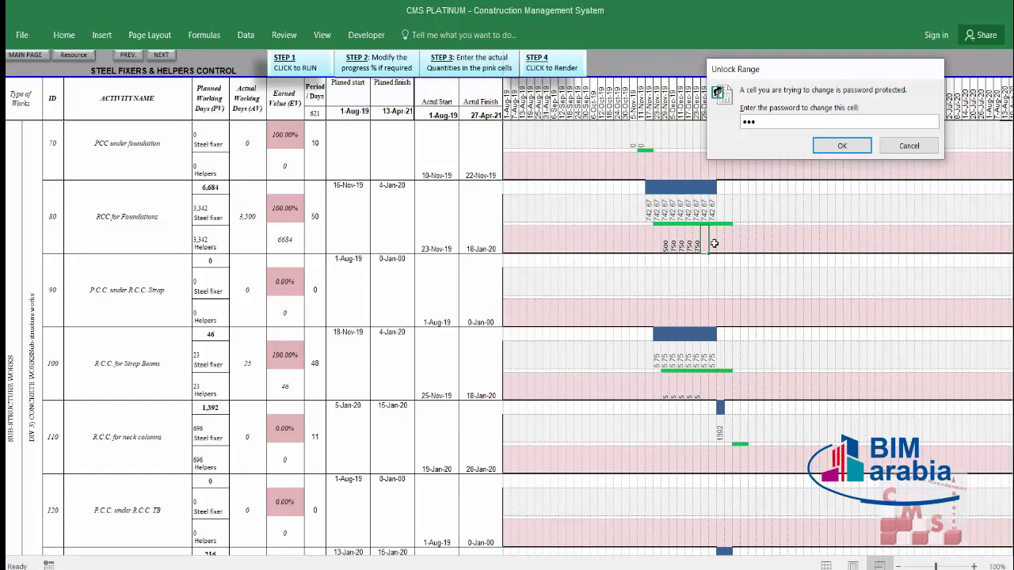
key("Return")
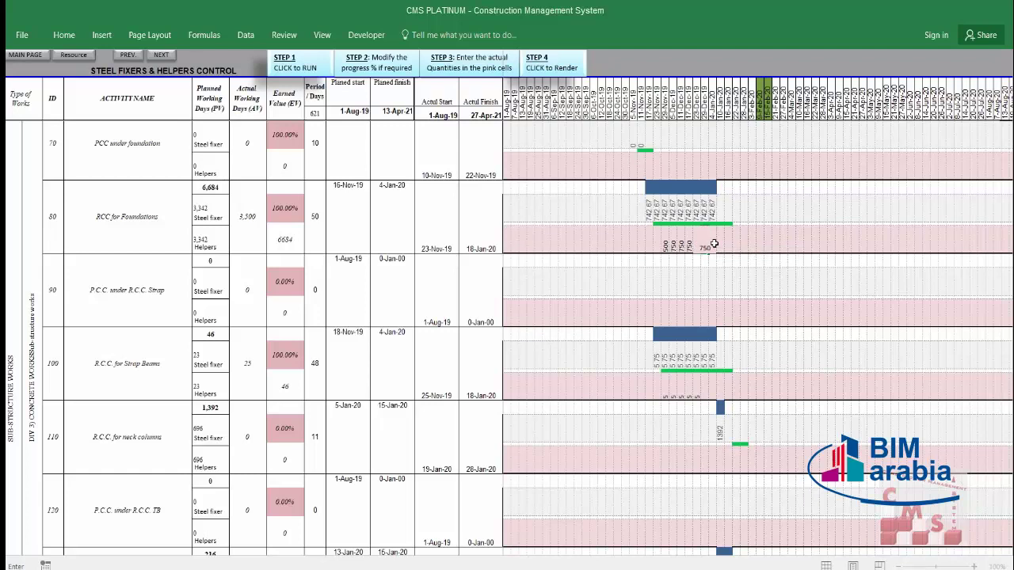
key("Tab")
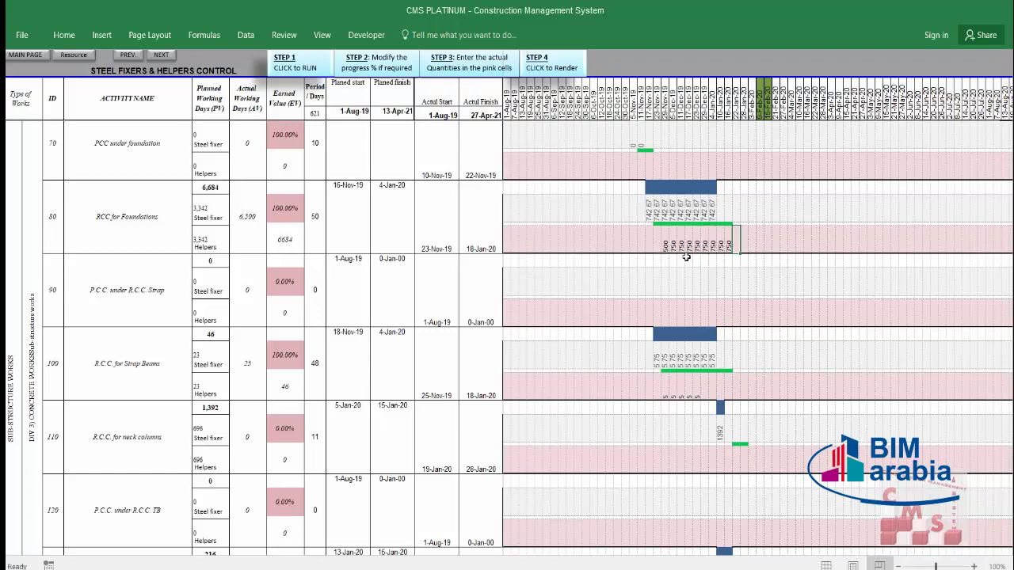
left_click_drag(665, 245, 727, 246)
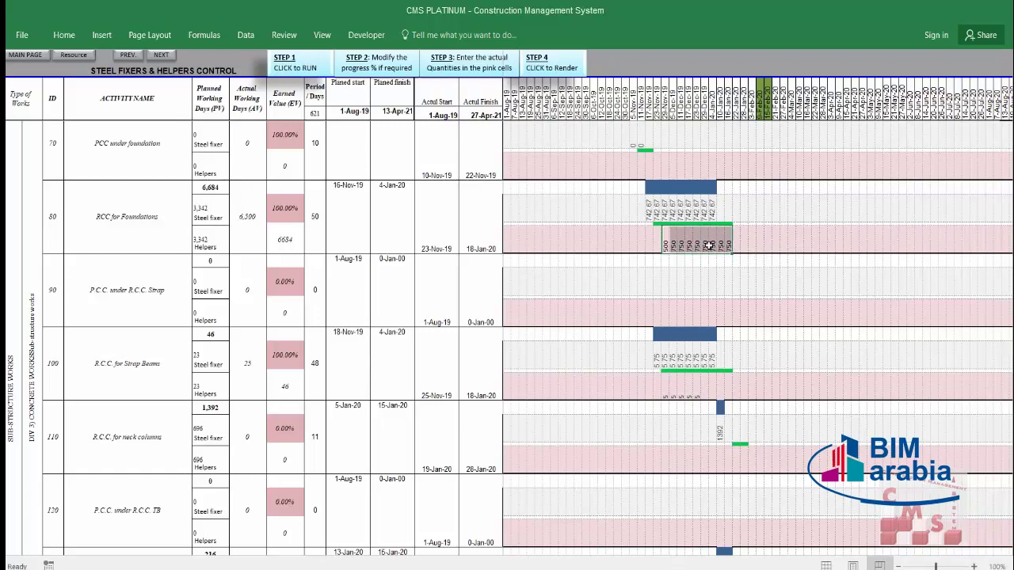
left_click(727, 242)
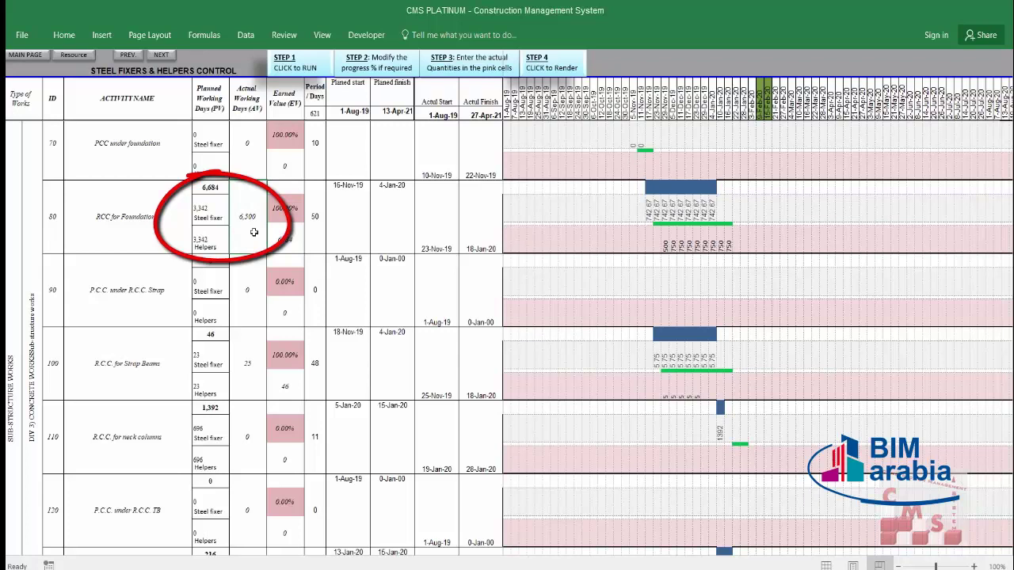
Step: Enter 8 helpers on consecutive Strap Beams days, bringing the total actual working days to 6,549
left_click(213, 187)
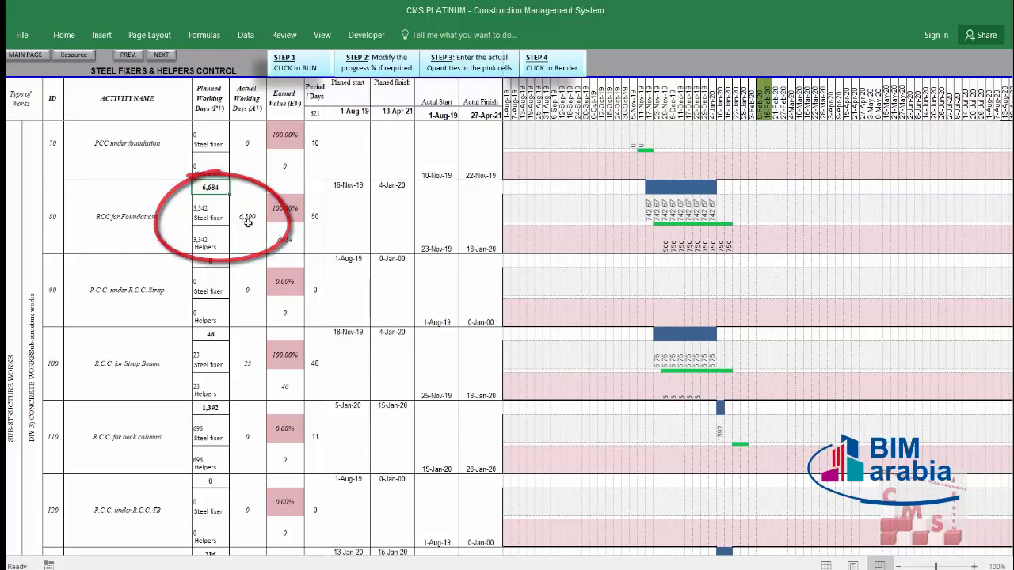
left_click(698, 389)
key("Right")
type("8")
key("Right")
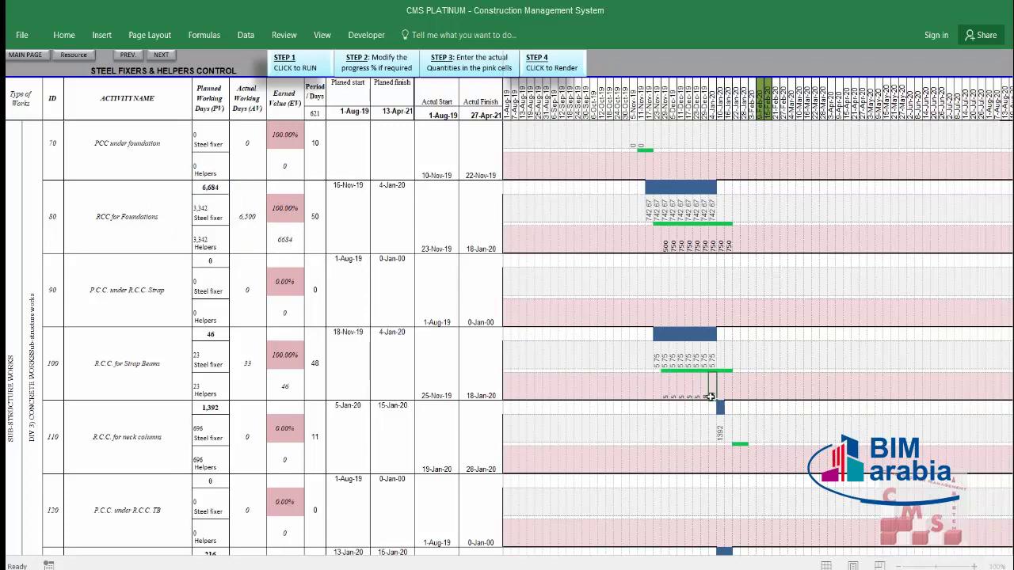
type("8")
key("Right")
type("8")
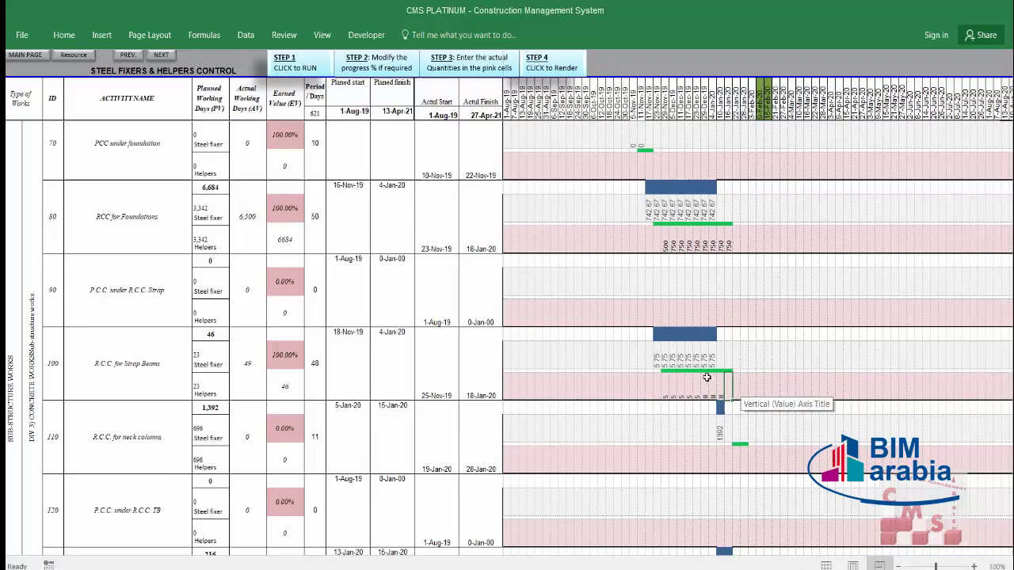
scroll(697, 385, "down", 2)
scroll(697, 386, "down", 1)
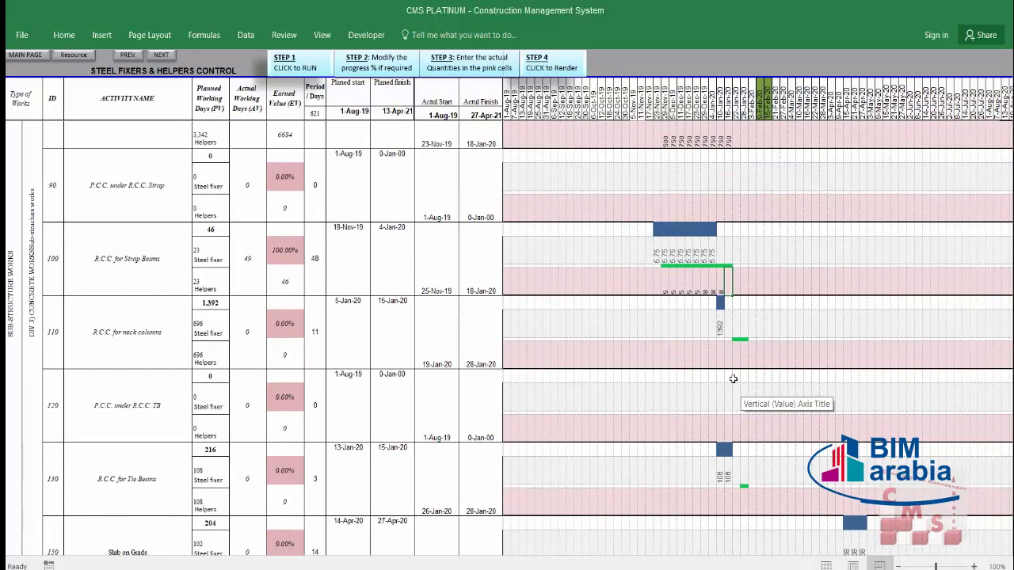
scroll(731, 500, "down", 1)
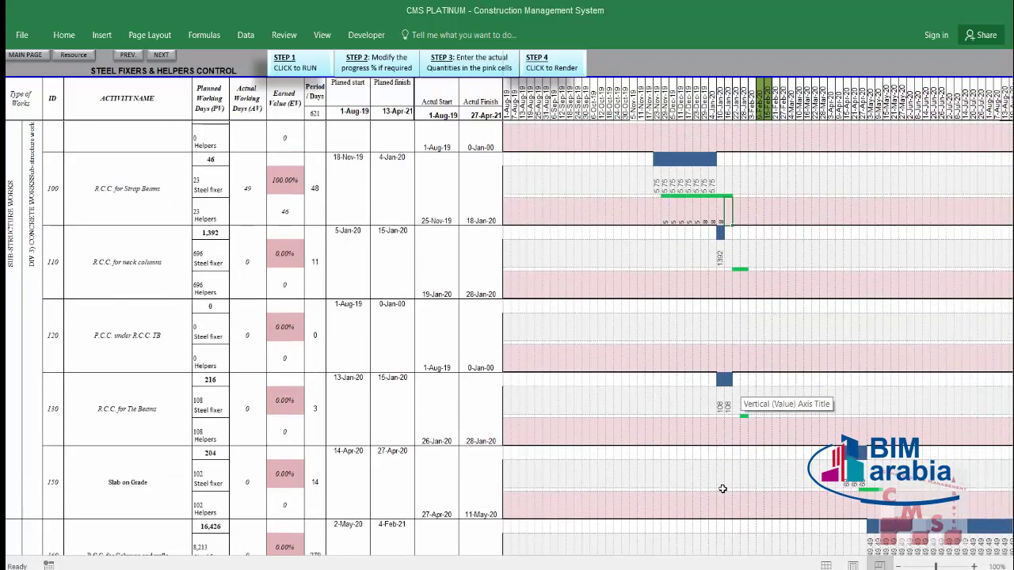
scroll(720, 488, "down", 2)
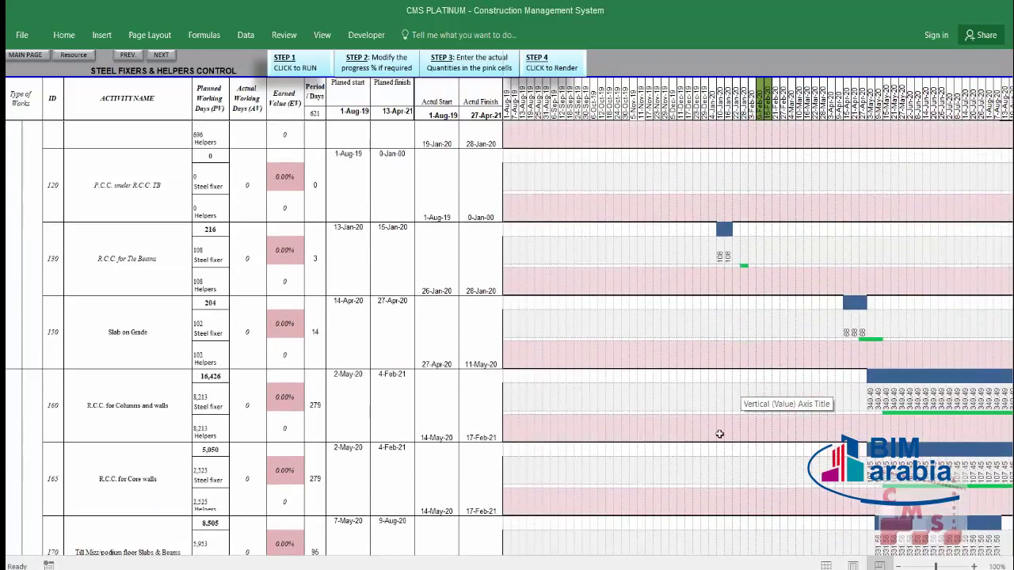
scroll(719, 434, "down", 12)
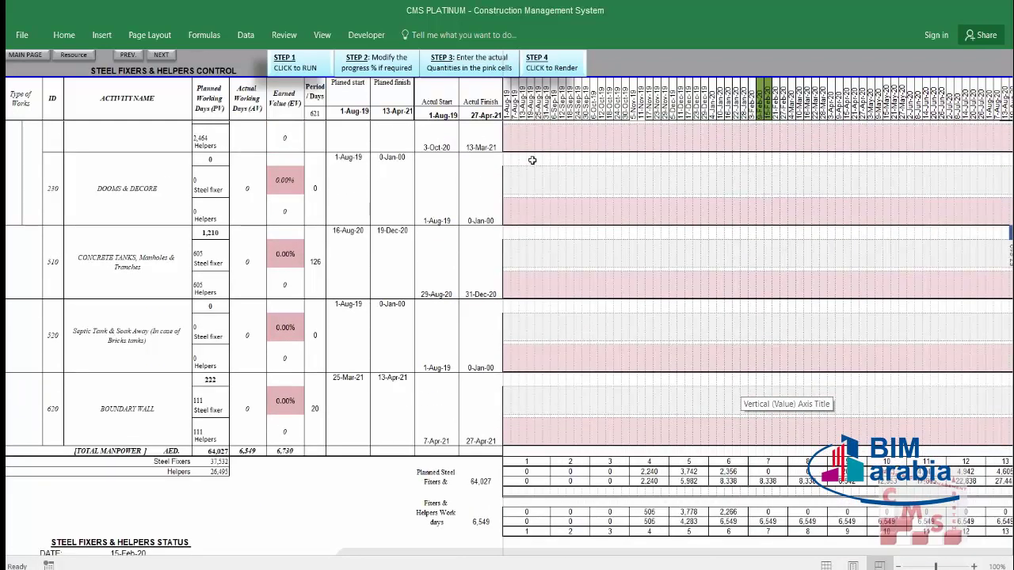
left_click(572, 68)
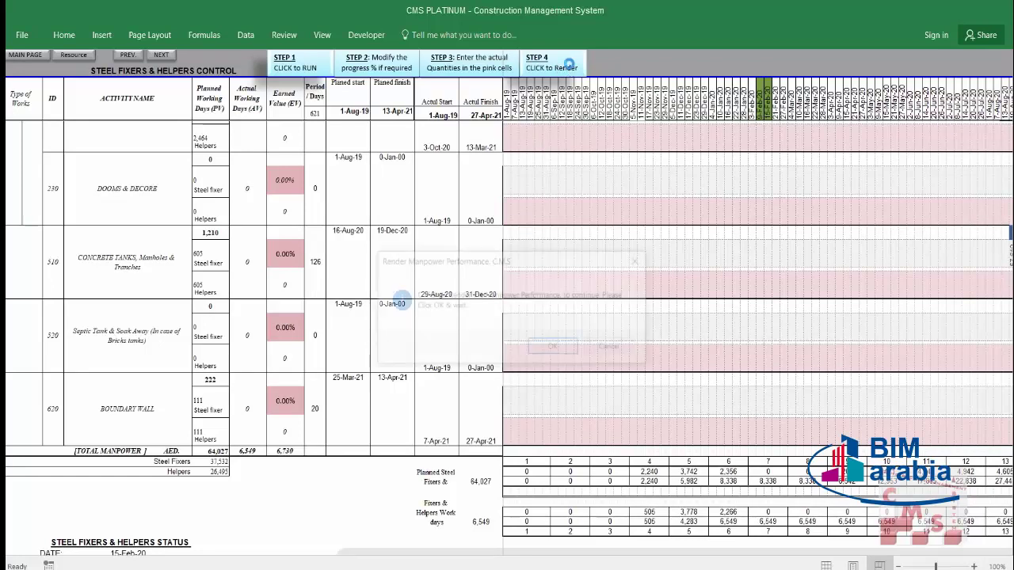
left_click(554, 349)
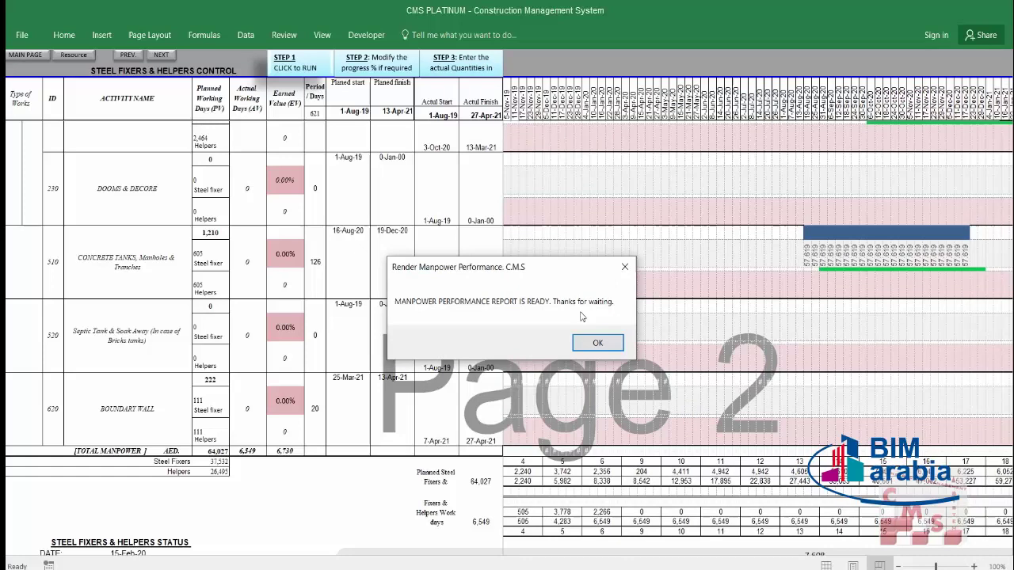
left_click(608, 347)
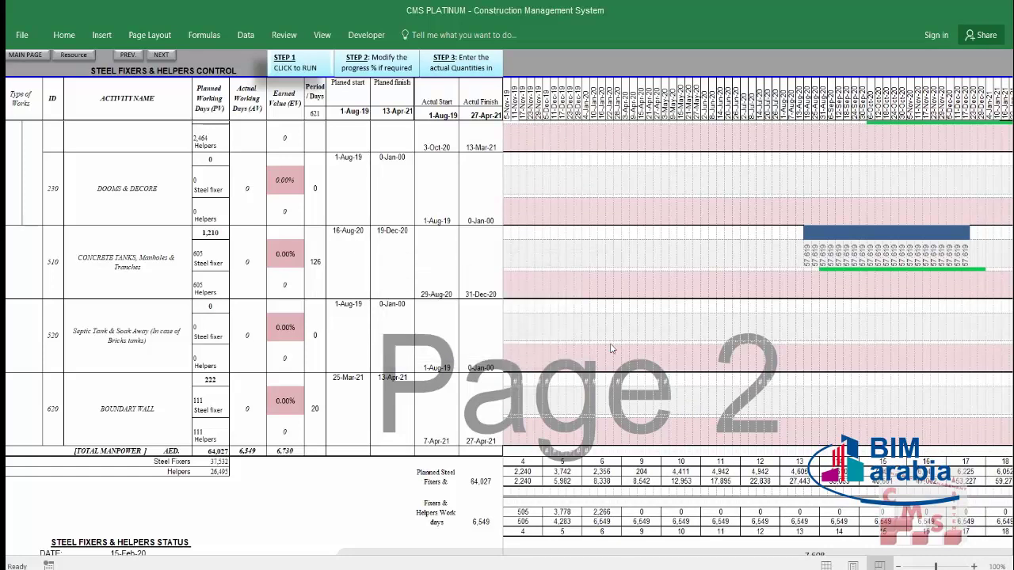
scroll(516, 359, "up", 10)
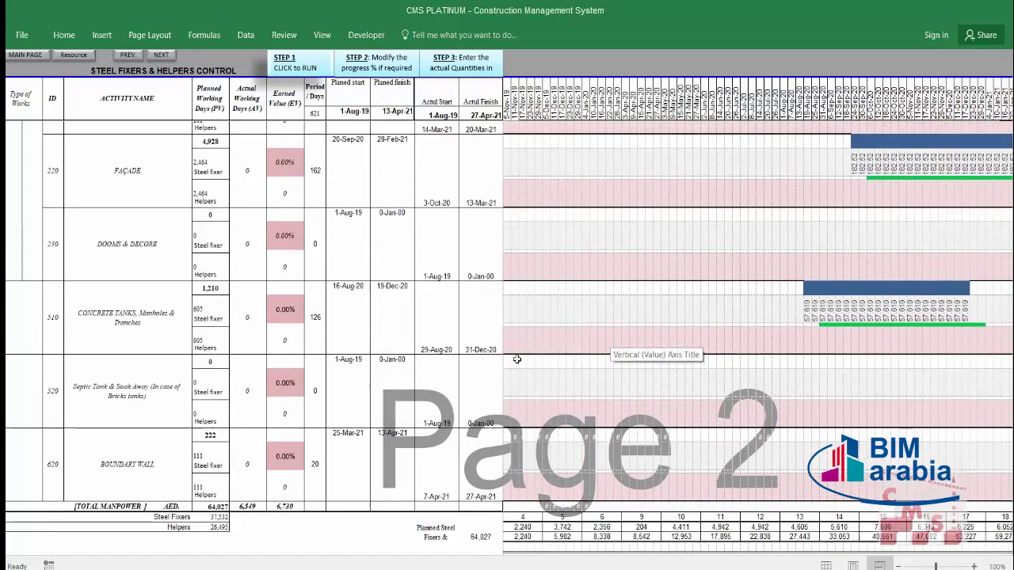
scroll(624, 305, "up", 3)
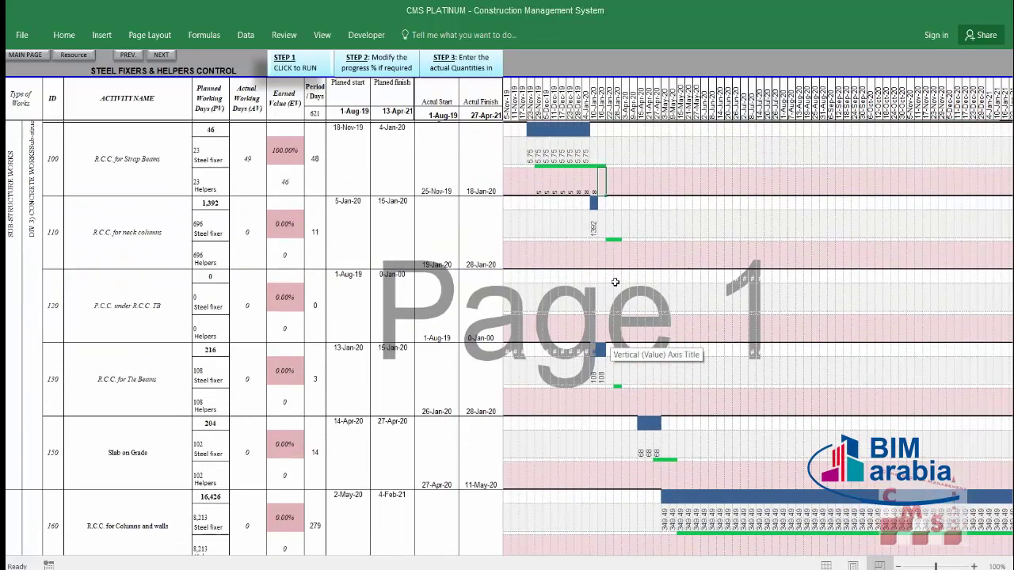
scroll(585, 340, "down", 8)
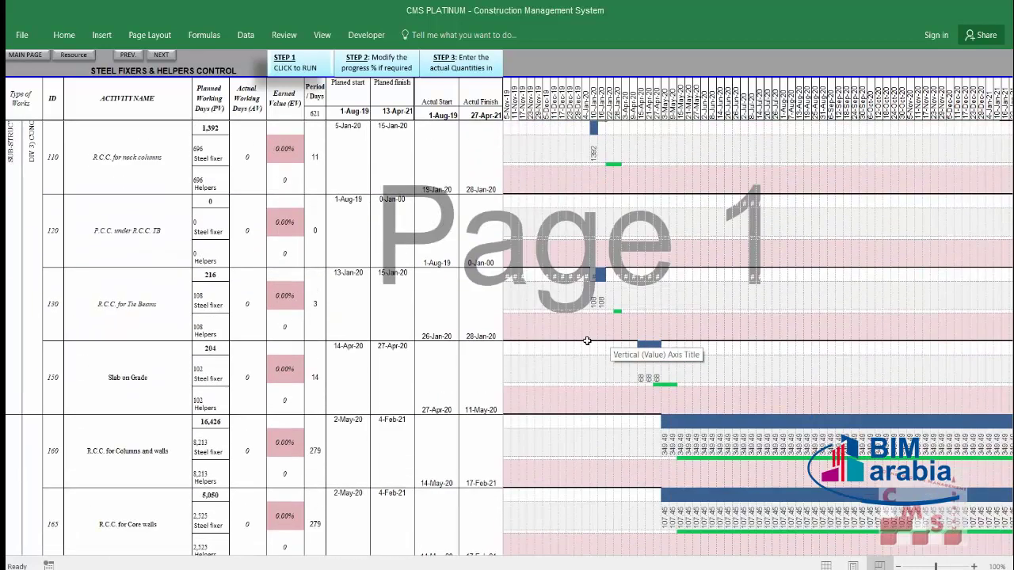
scroll(587, 341, "down", 7)
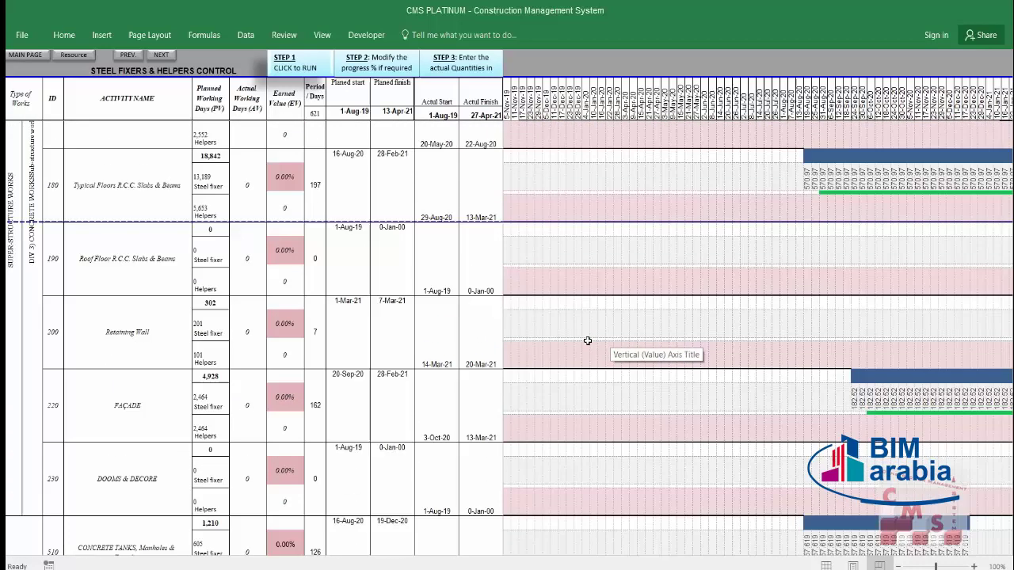
scroll(585, 368, "down", 7)
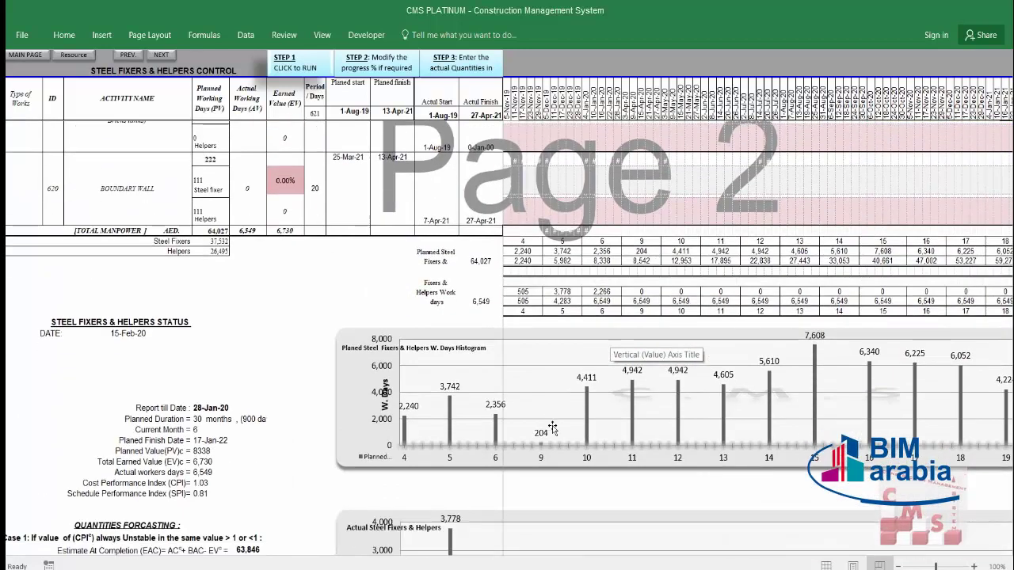
scroll(552, 425, "down", 3)
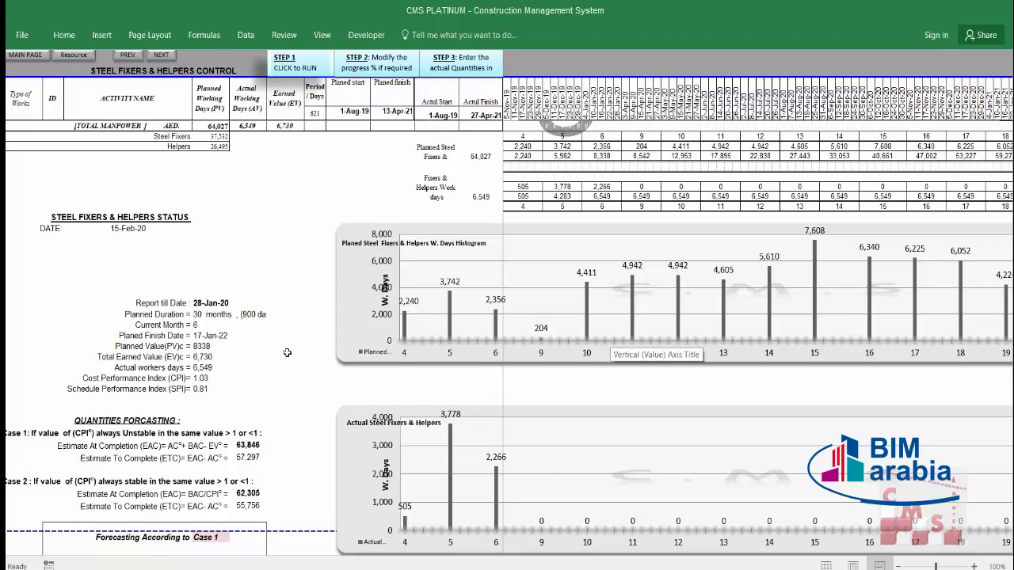
scroll(301, 352, "down", 2)
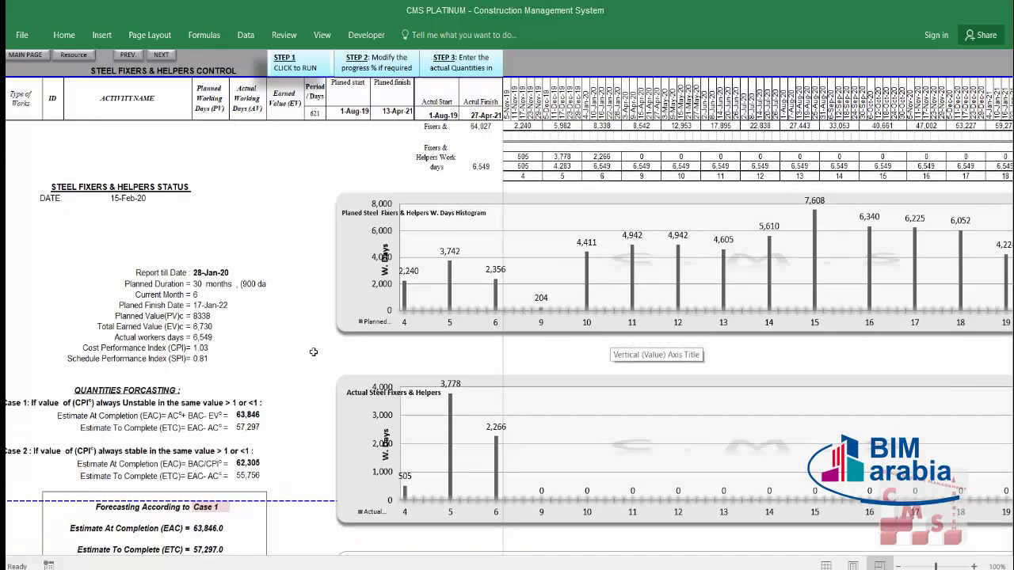
scroll(314, 352, "down", 1)
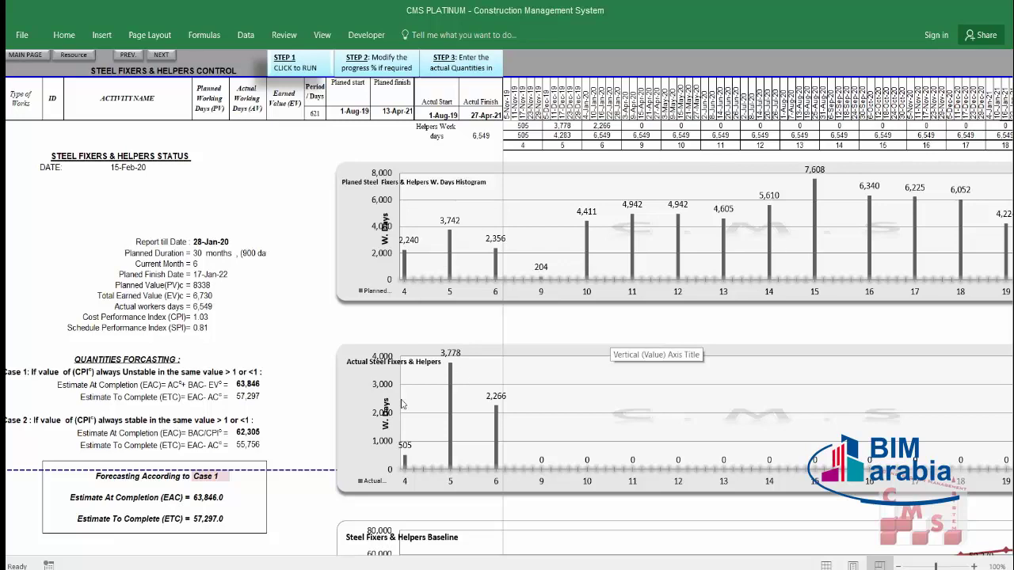
mouse_move(497, 431)
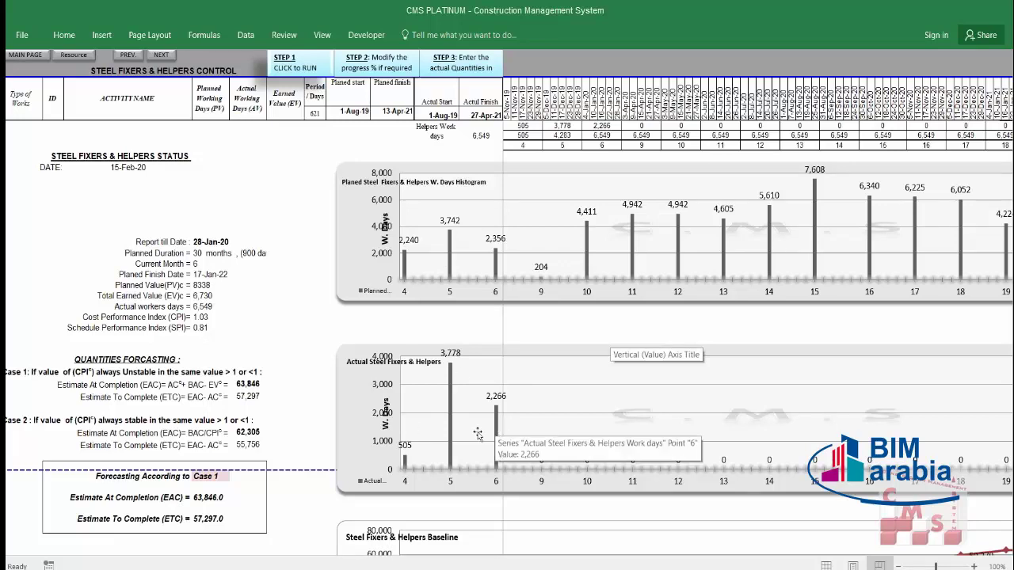
left_click_drag(210, 242, 212, 269)
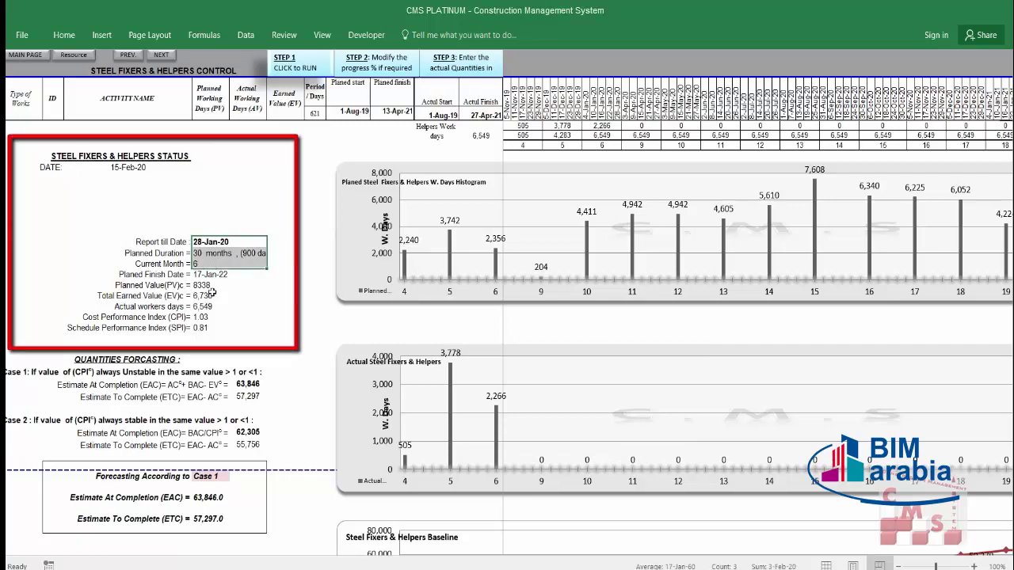
left_click(211, 286)
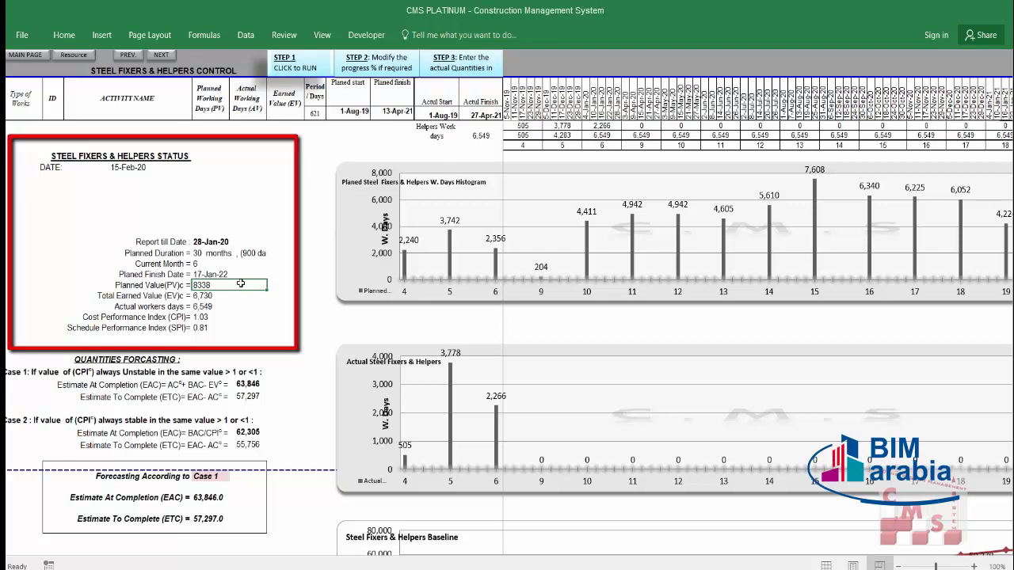
left_click(231, 296)
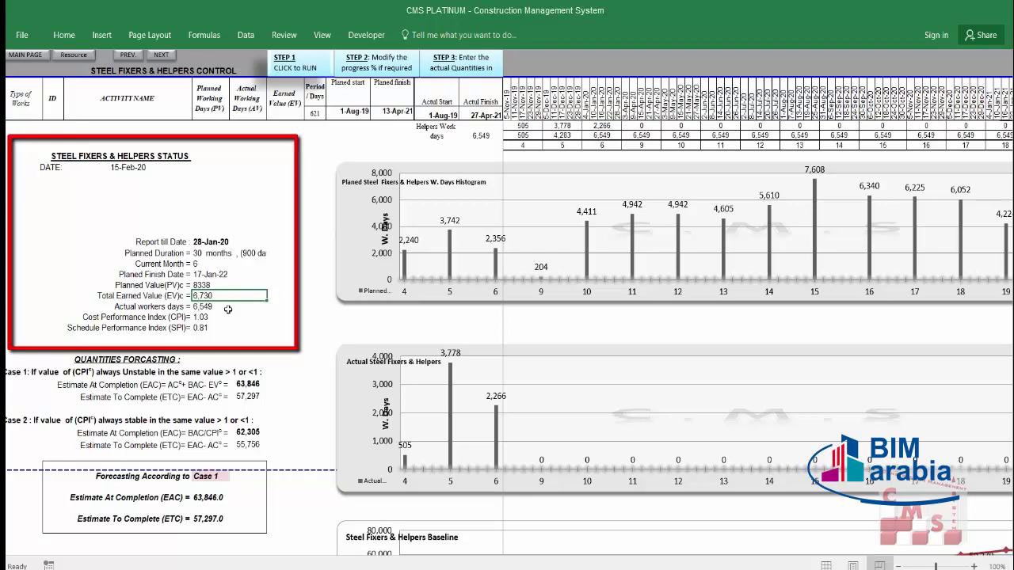
left_click(227, 307)
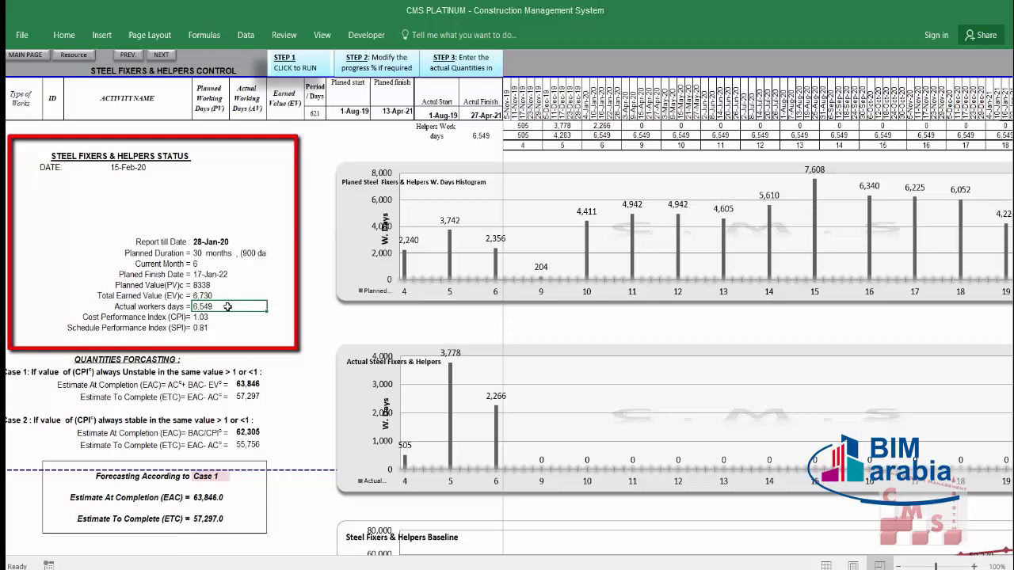
left_click(230, 296)
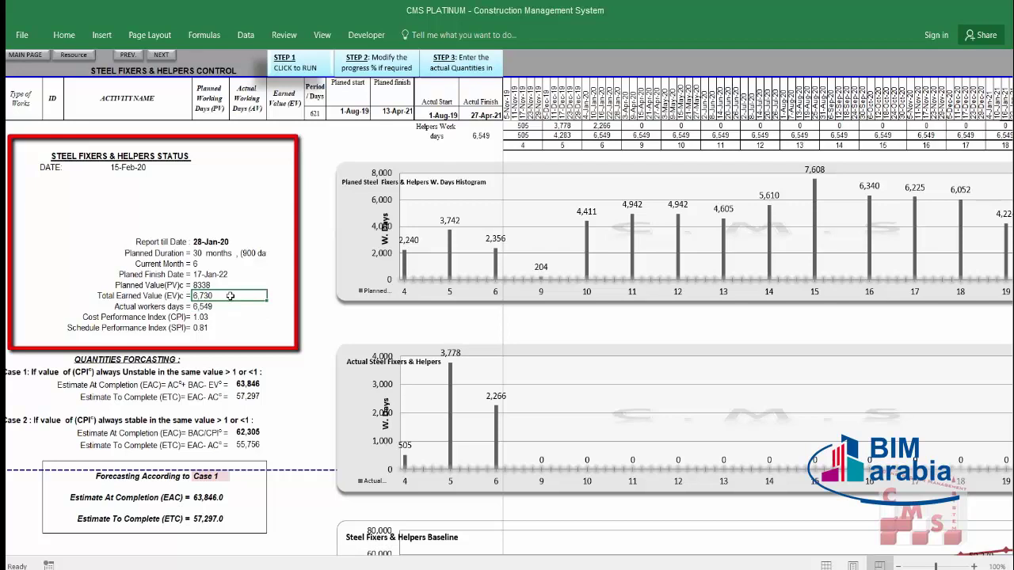
left_click(232, 285)
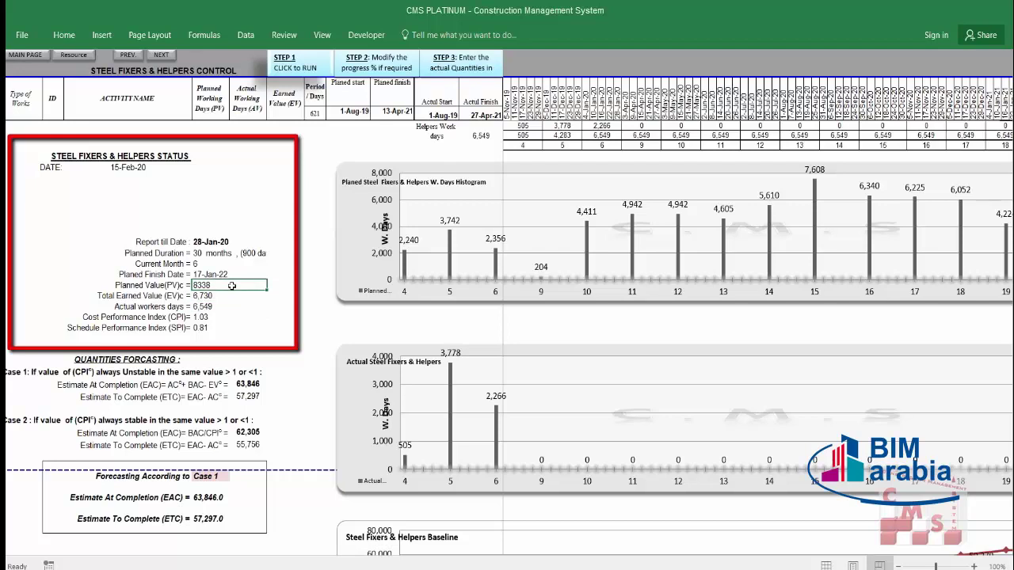
left_click(211, 297)
left_click(216, 318)
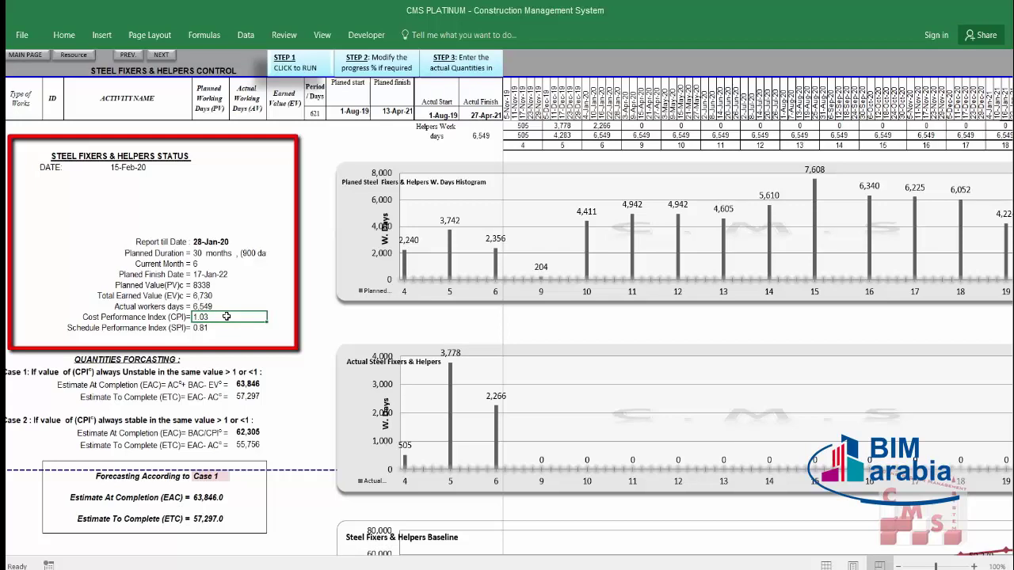
left_click(217, 328)
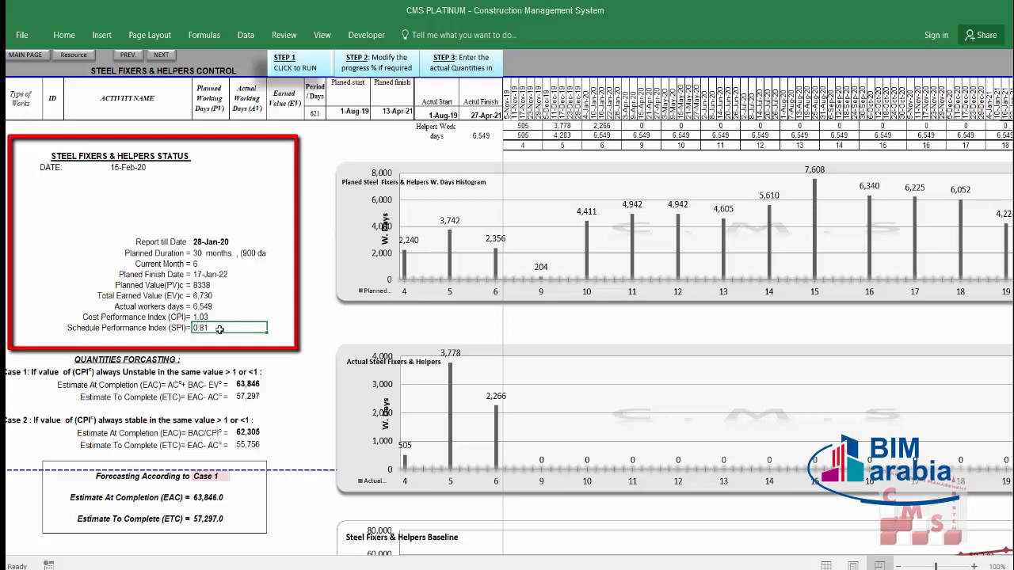
left_click(216, 286)
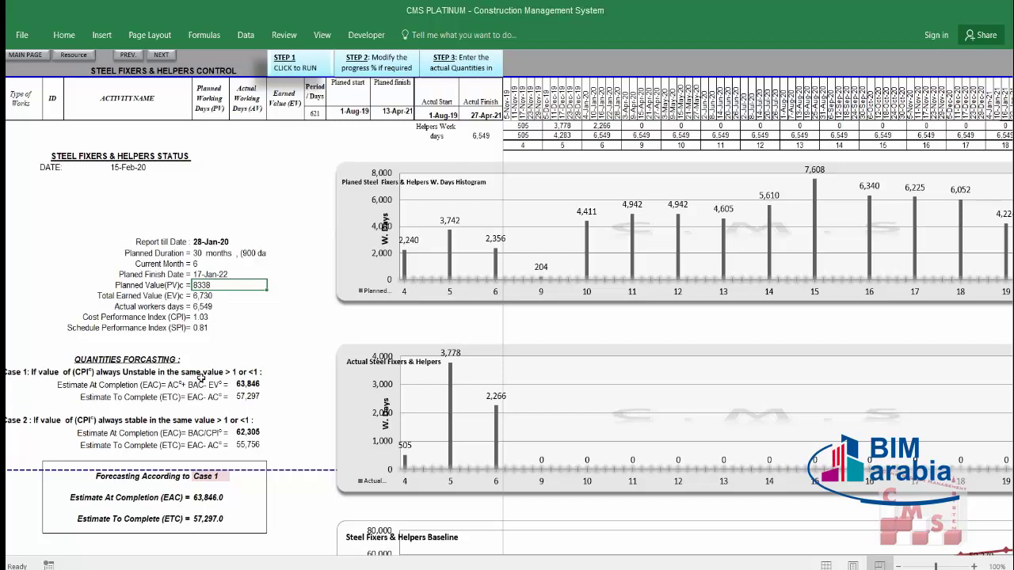
left_click(214, 317)
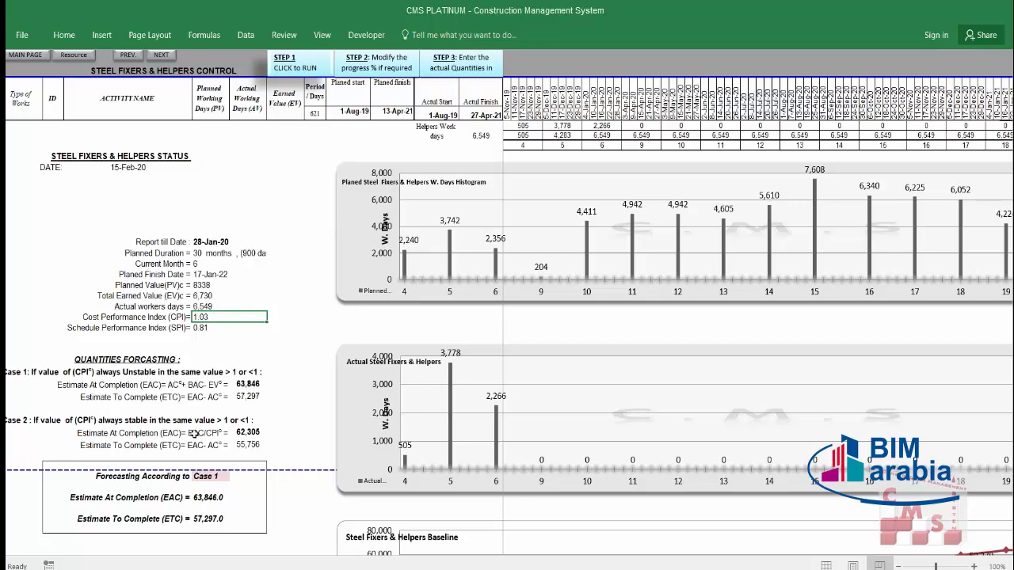
left_click(213, 477)
left_click(234, 476)
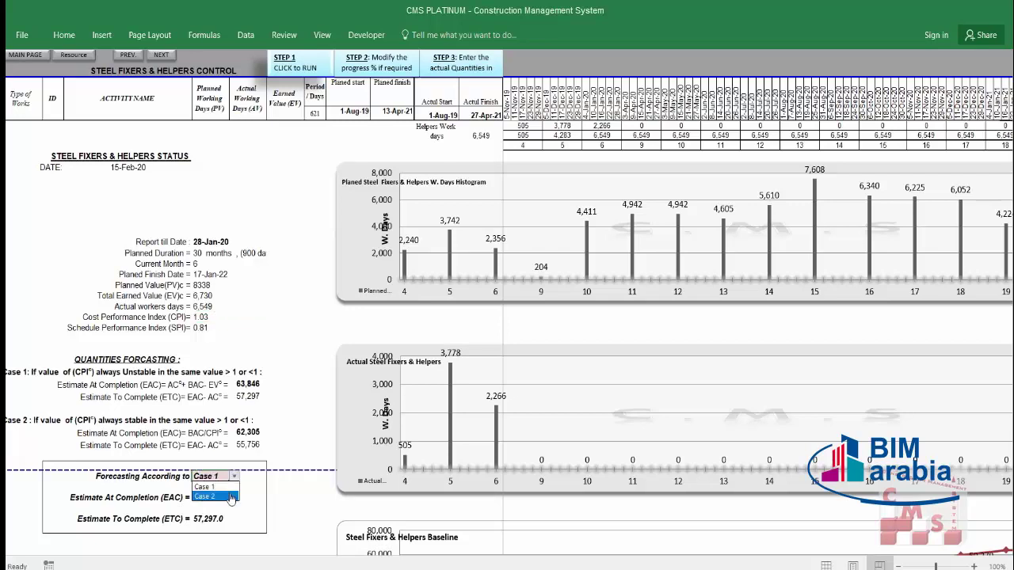
left_click(231, 497)
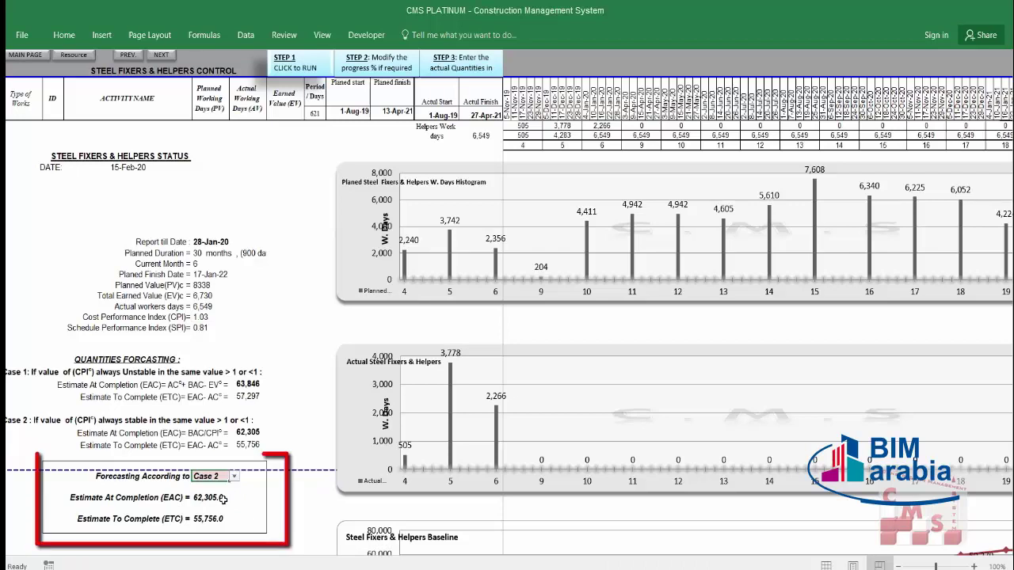
left_click(222, 499)
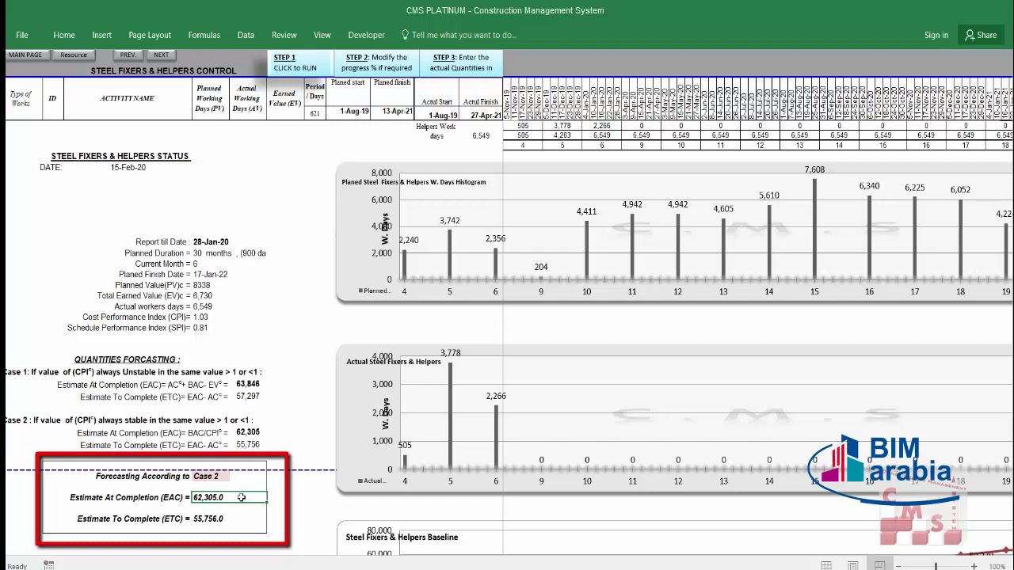
scroll(241, 498, "up", 3)
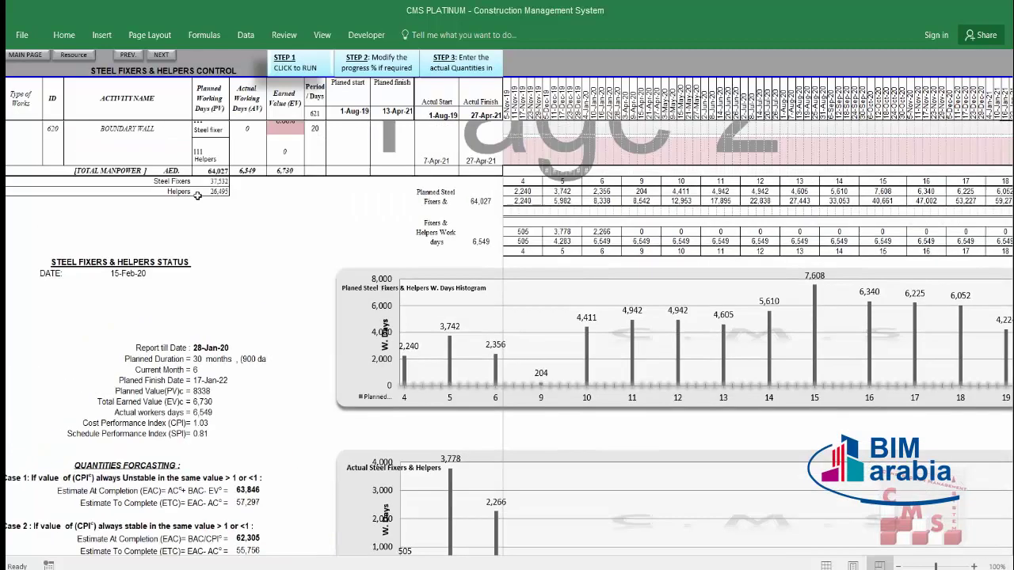
left_click(222, 185)
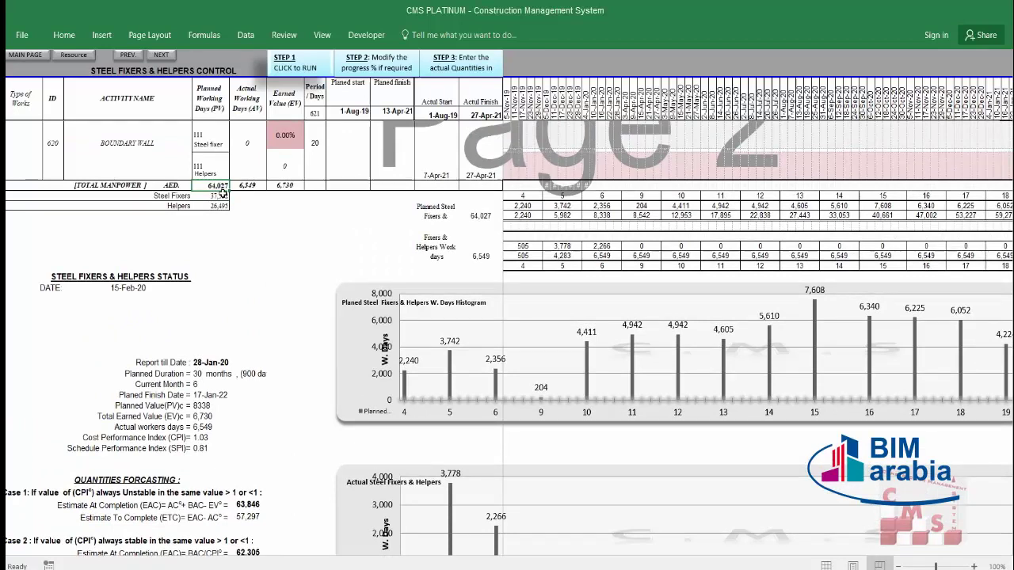
scroll(223, 193, "down", 1)
scroll(223, 193, "down", 3)
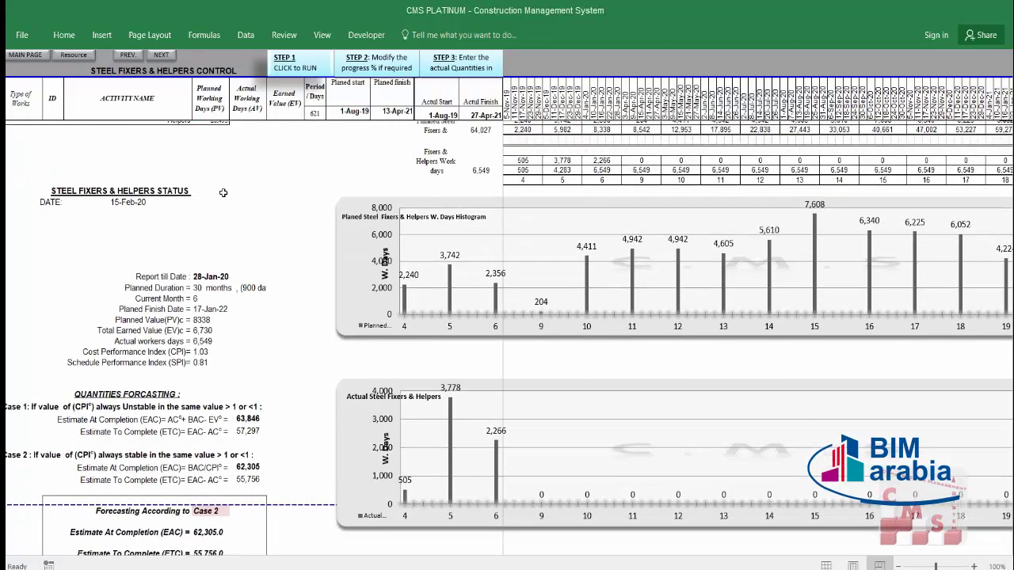
scroll(213, 261, "up", 1)
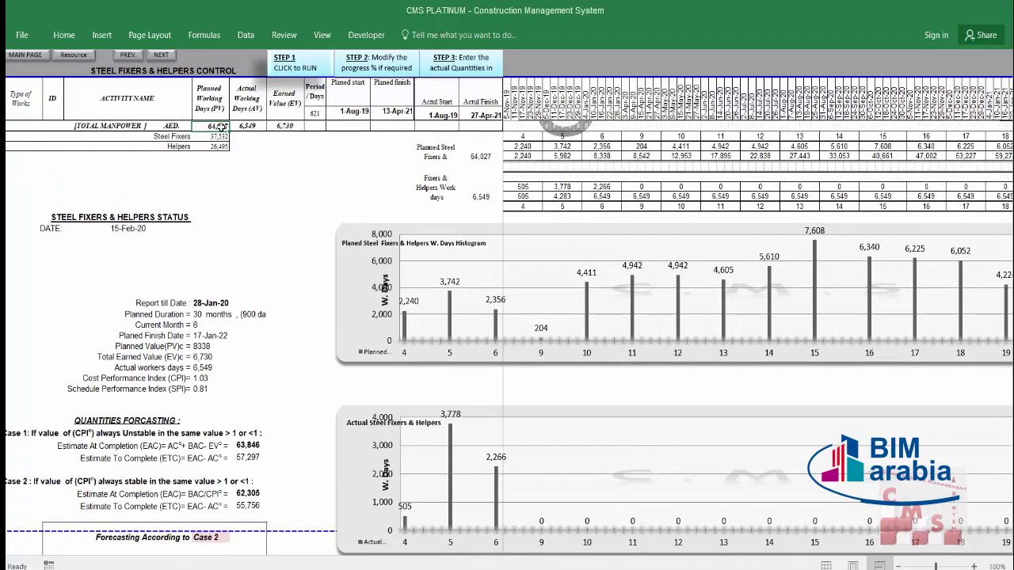
scroll(179, 309, "down", 1)
left_click(201, 528)
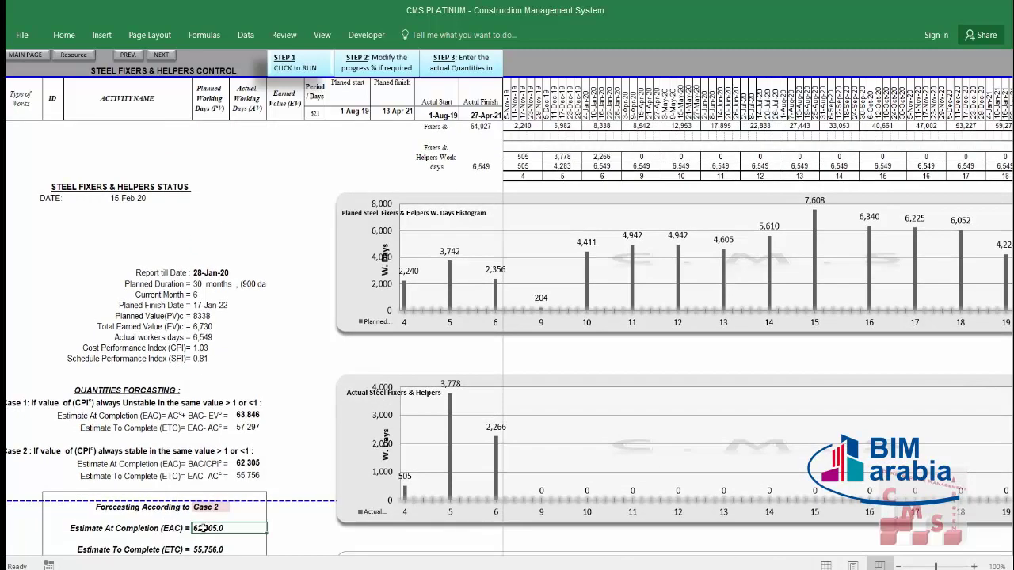
scroll(205, 467, "down", 1)
left_click(215, 516)
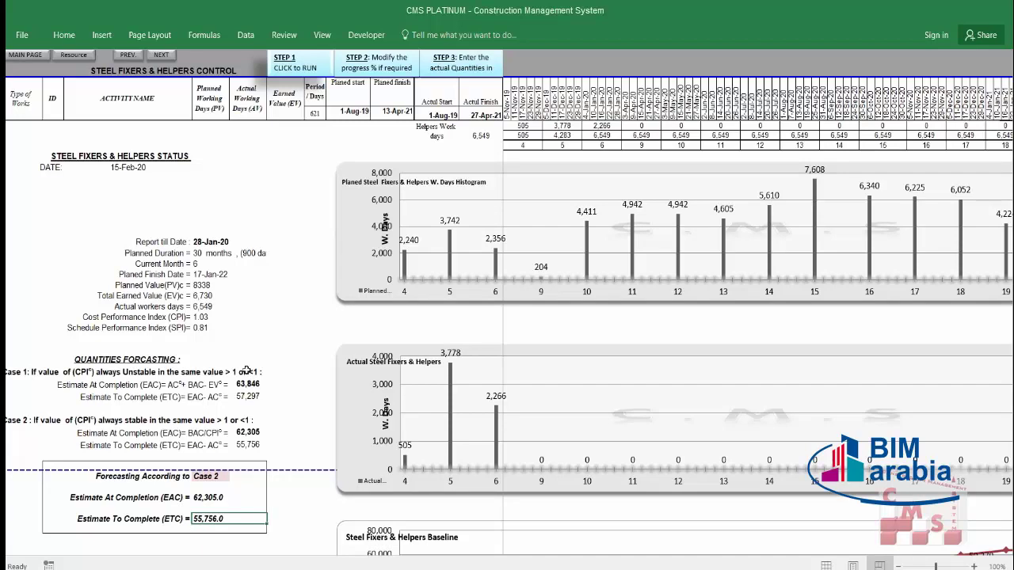
left_click(218, 478)
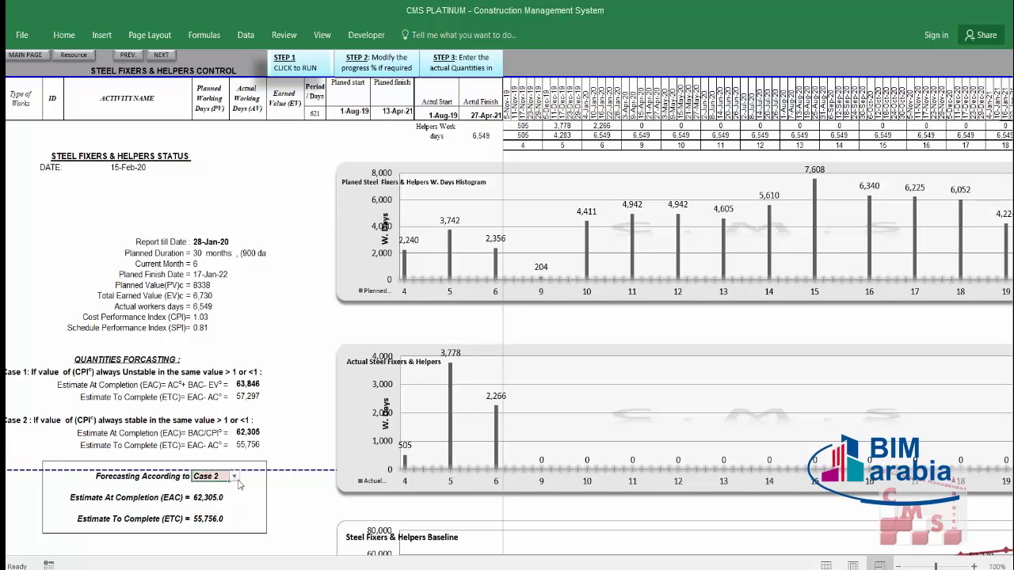
left_click(234, 476)
left_click(227, 489)
left_click(219, 494)
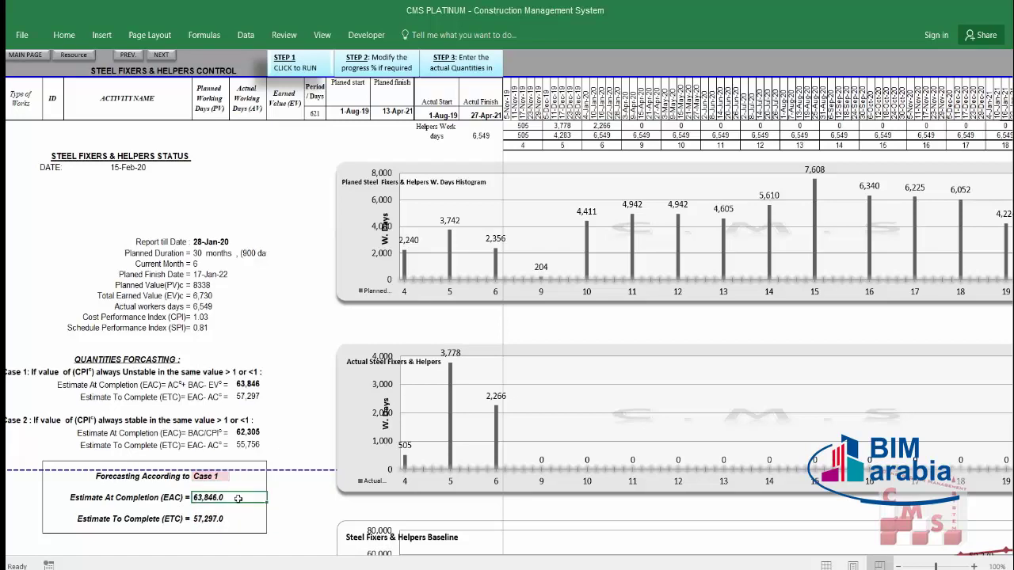
scroll(237, 491, "up", 3)
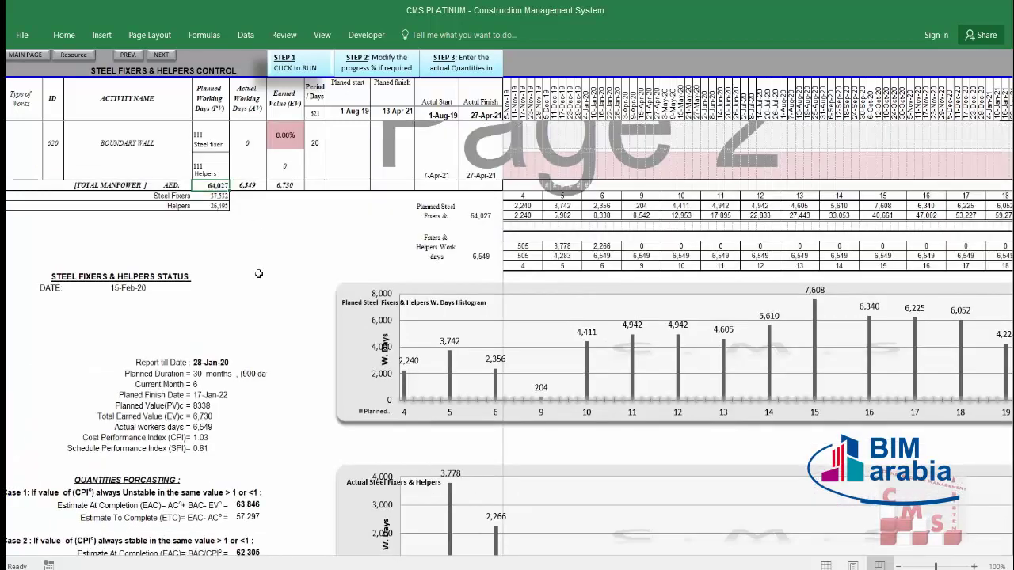
scroll(244, 361, "down", 5)
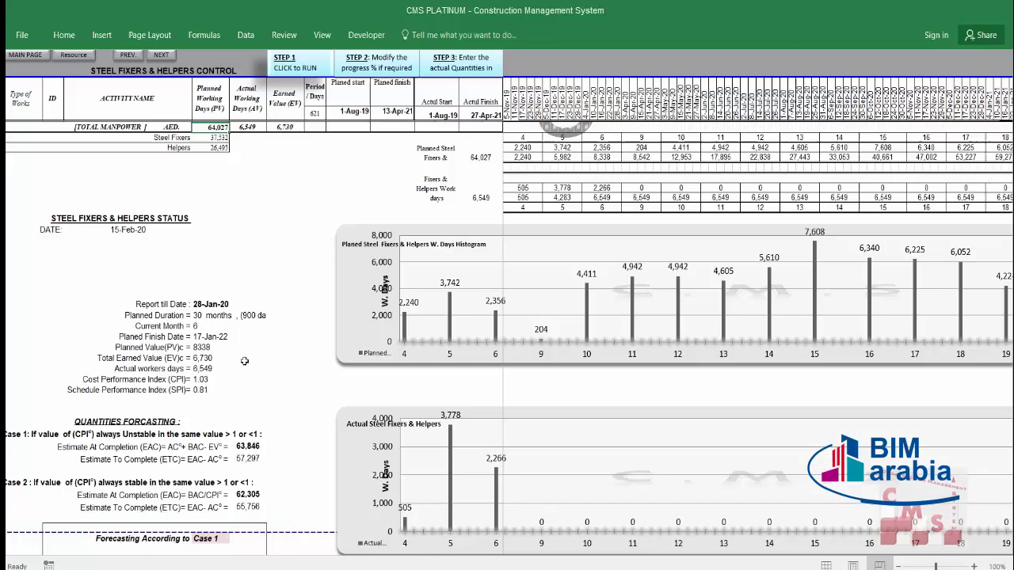
scroll(245, 361, "down", 1)
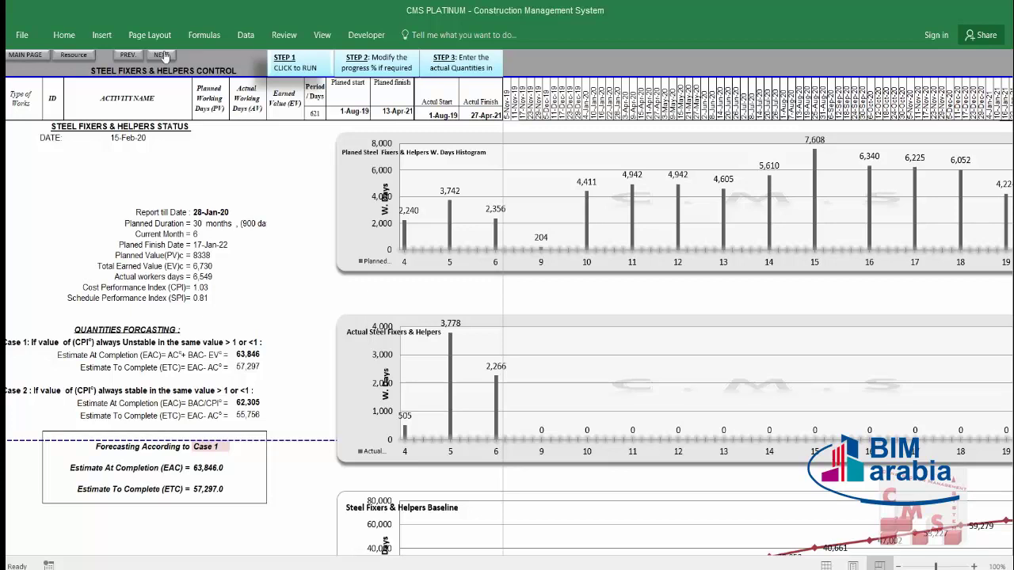
Step: Step back to Carpenters & Helpers Control, then forward through Steel Fixers and Block Masons
left_click(139, 56)
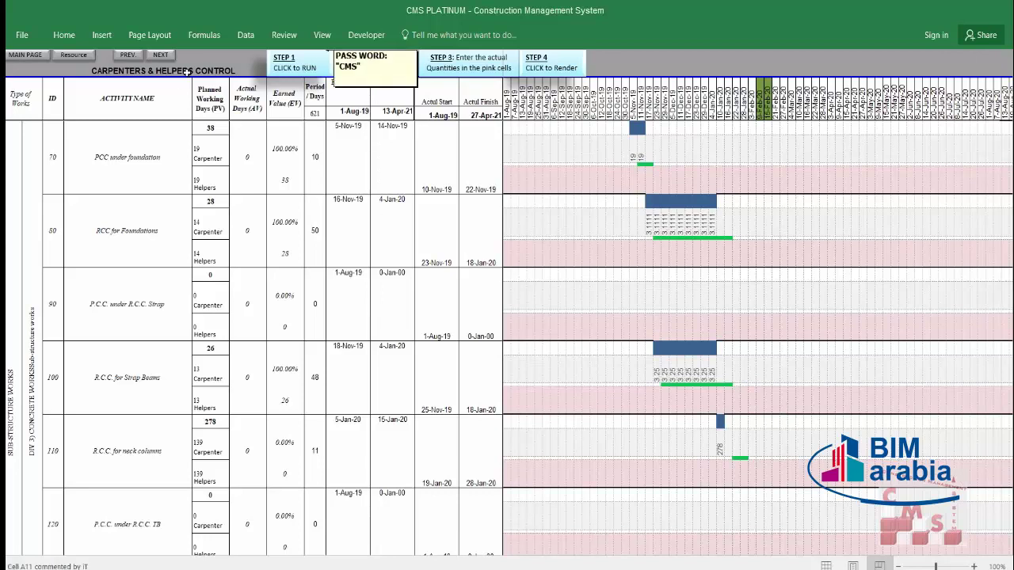
scroll(288, 232, "down", 8)
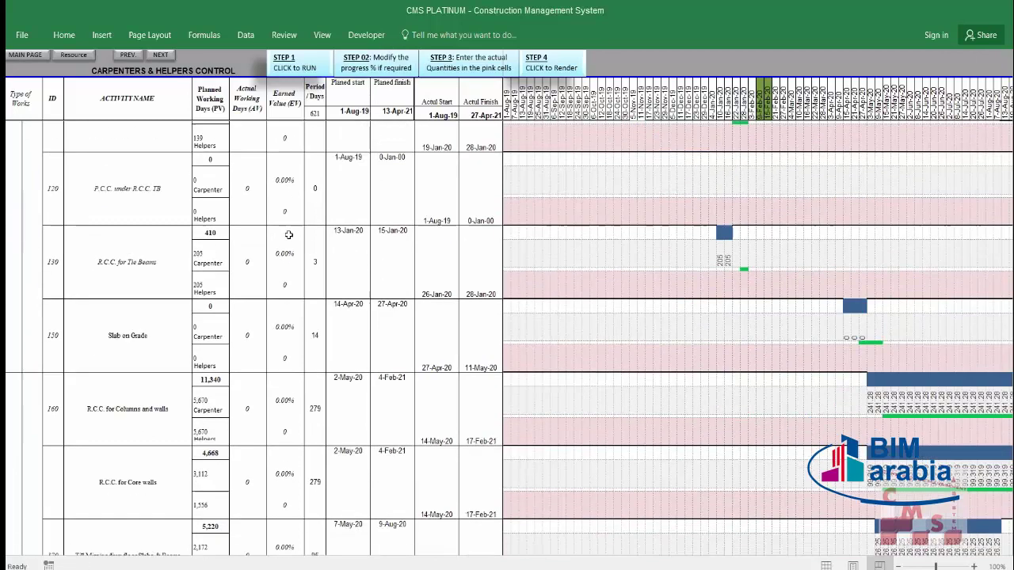
left_click(160, 55)
left_click(159, 54)
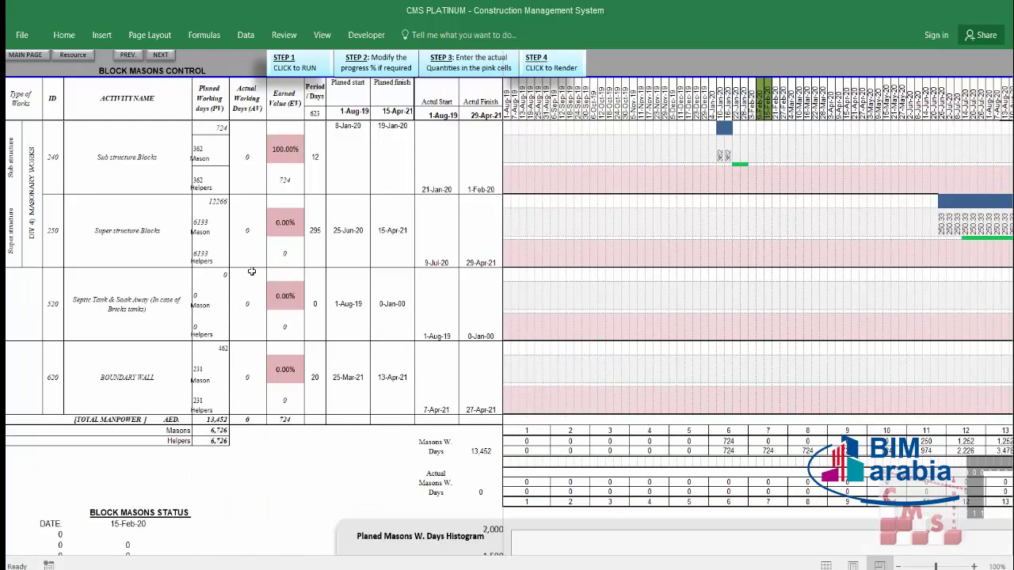
scroll(251, 271, "down", 10)
scroll(252, 283, "up", 10)
Step: Advance to Tiles Fixers Control and Plasterer Control, scrolling down to the totals
left_click(161, 55)
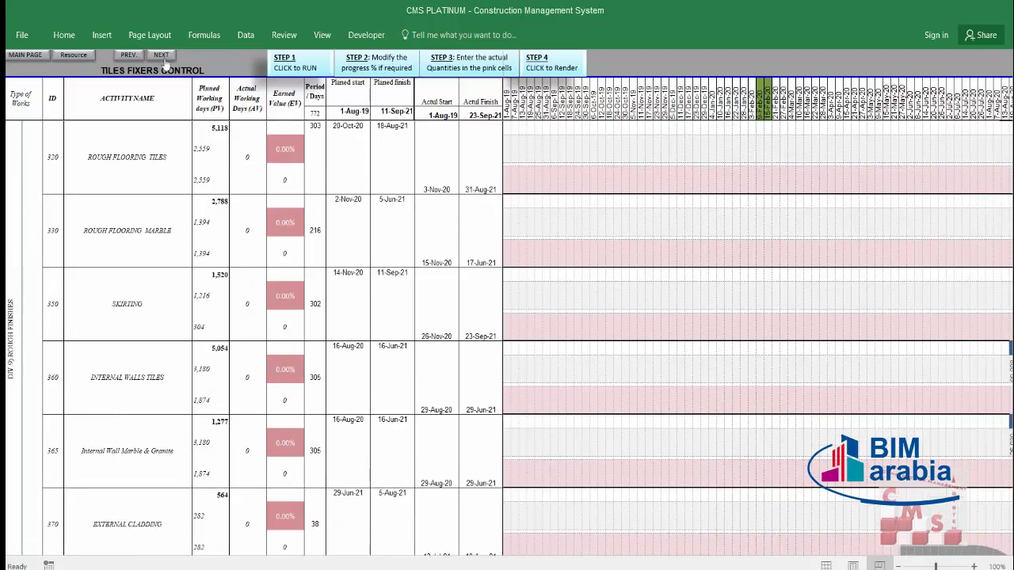
left_click(161, 56)
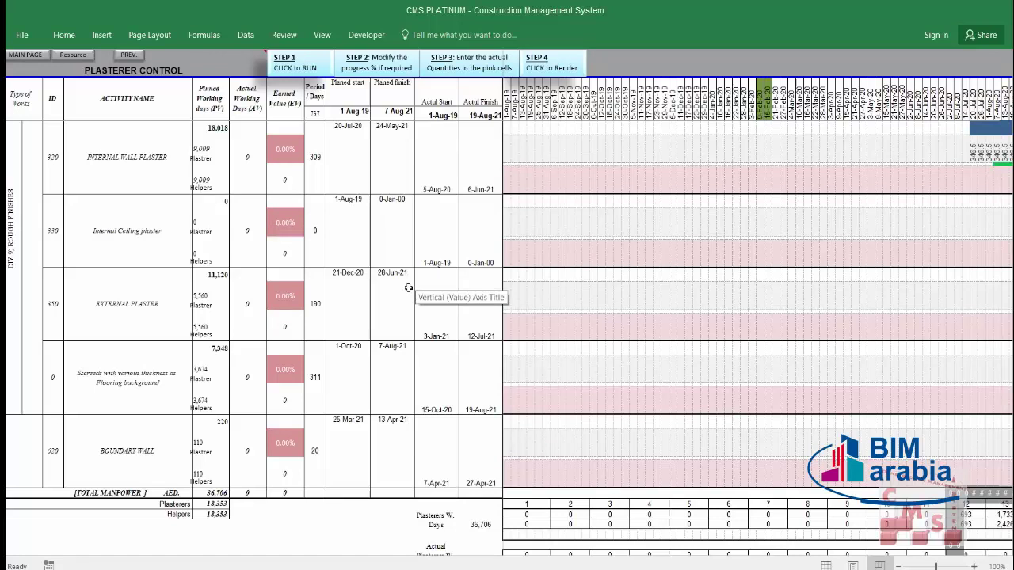
scroll(407, 292, "down", 4)
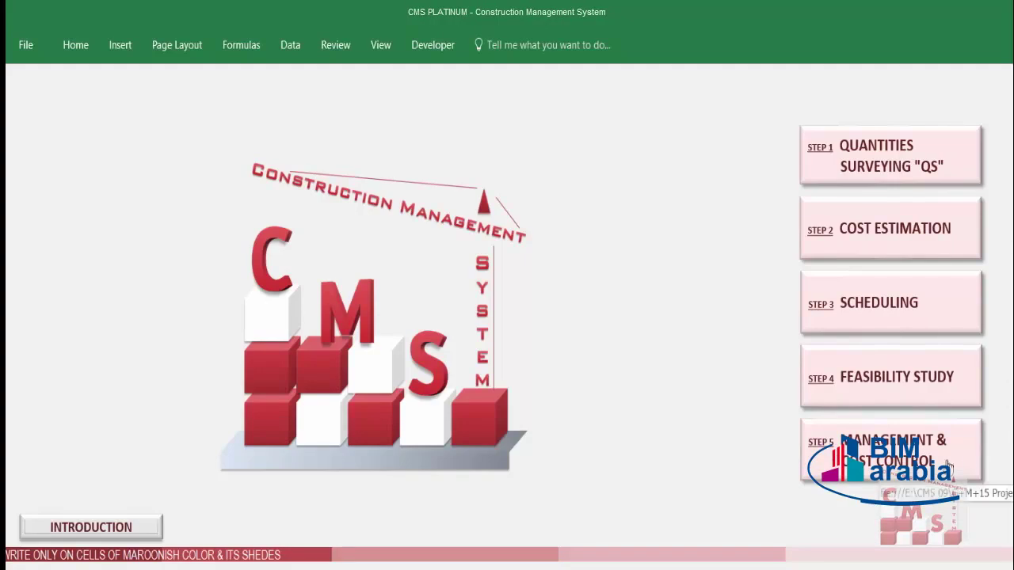
Step: Open the STEP 5.6 KPIs Dash Board from the Management & Cost Control section
left_click(948, 464)
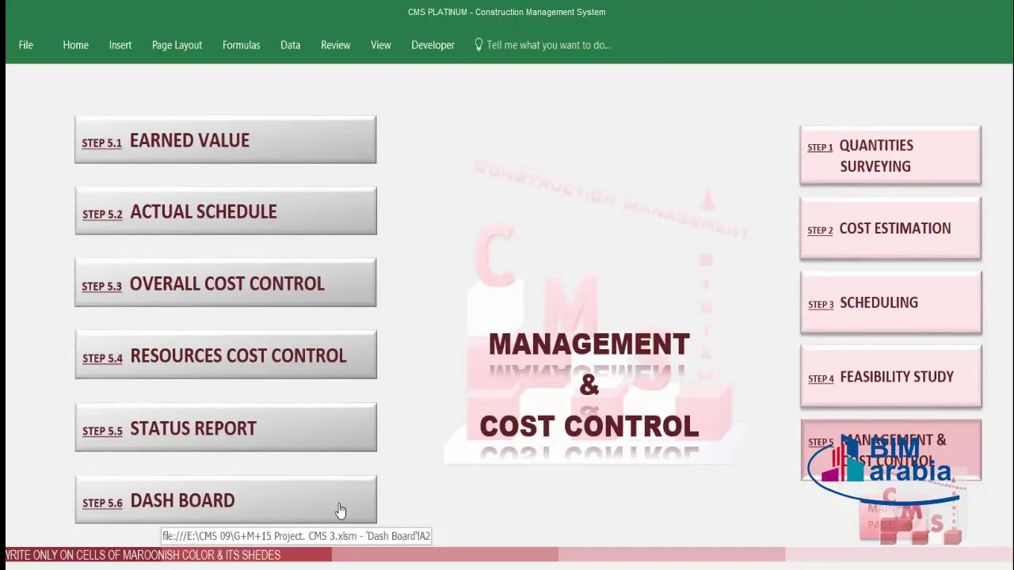
left_click(340, 511)
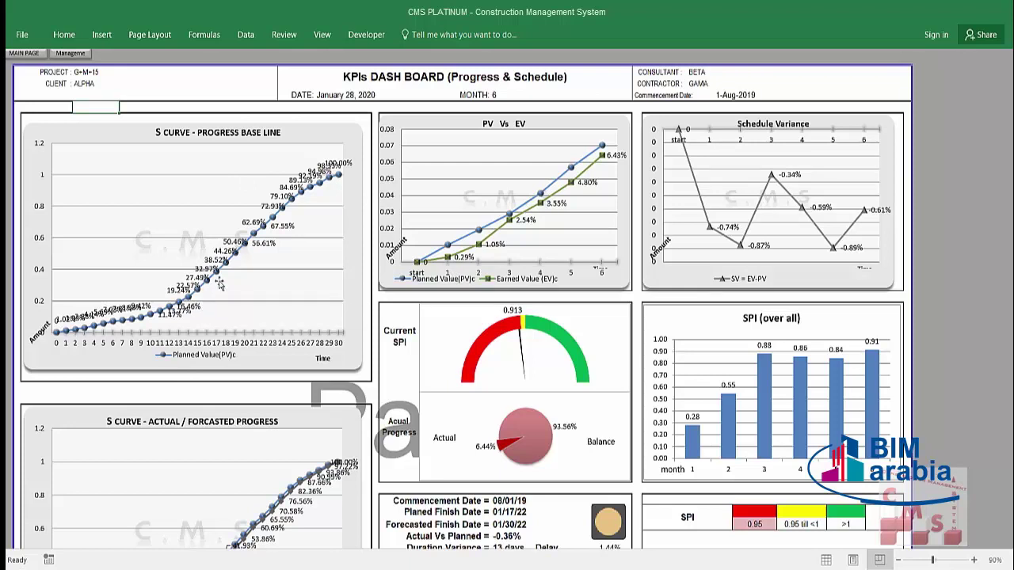
left_click(277, 208)
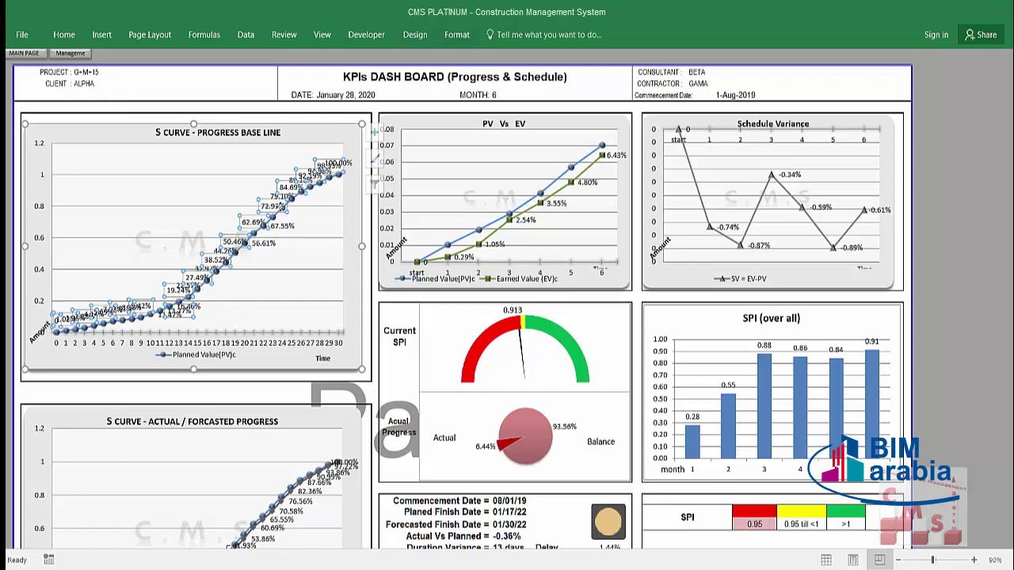
left_click(301, 228)
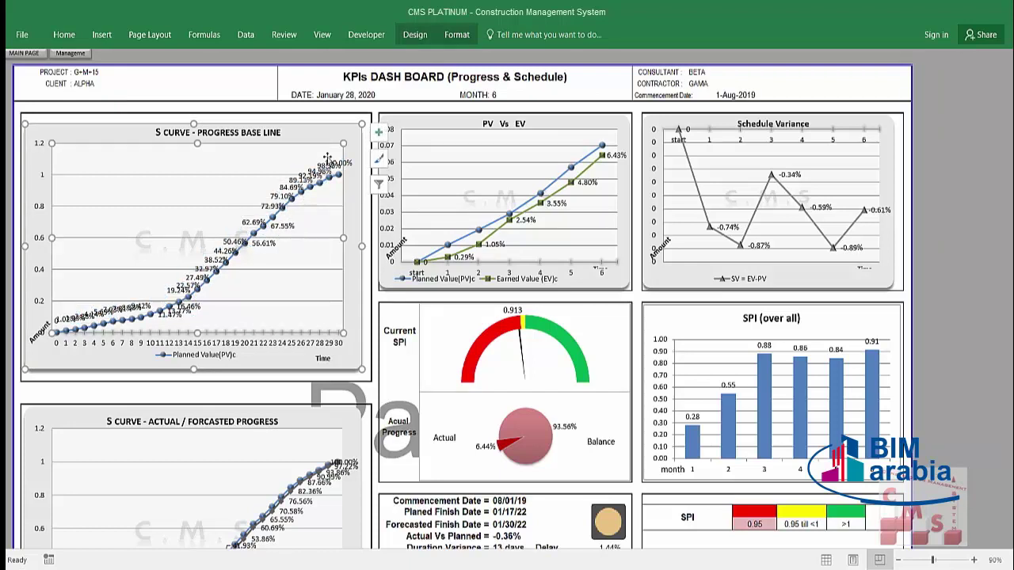
left_click(333, 109)
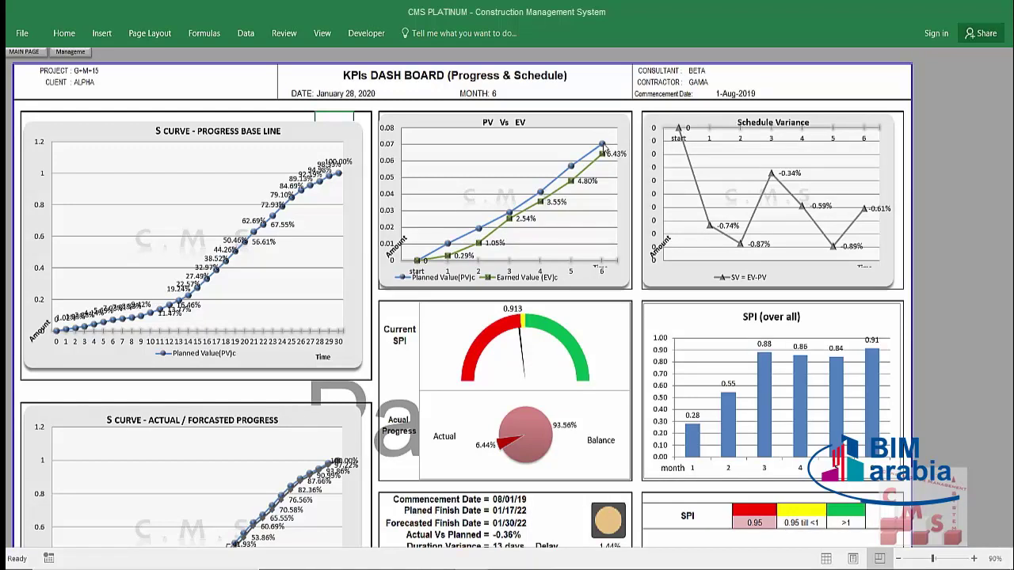
mouse_move(604, 149)
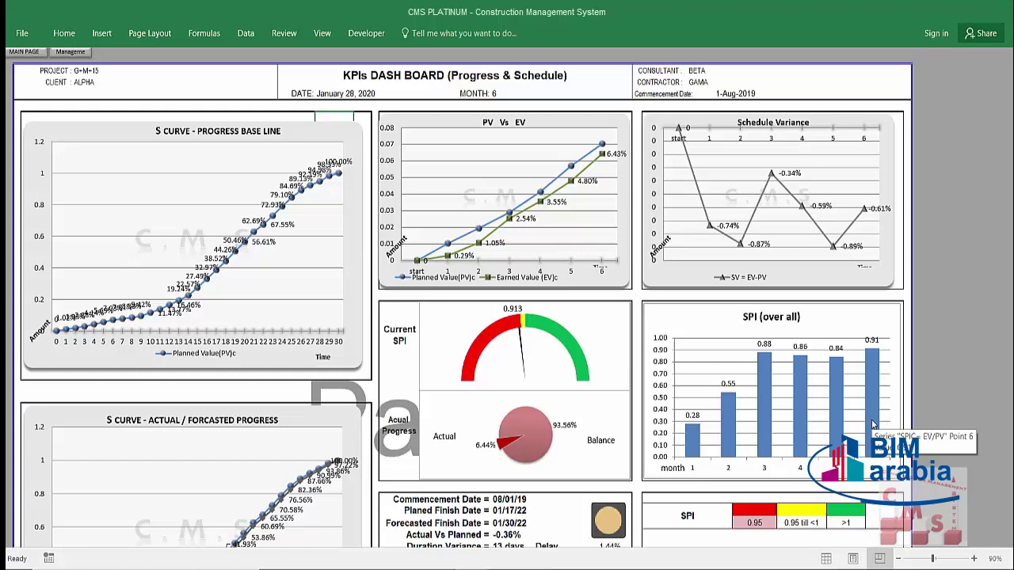
scroll(872, 425, "down", 3)
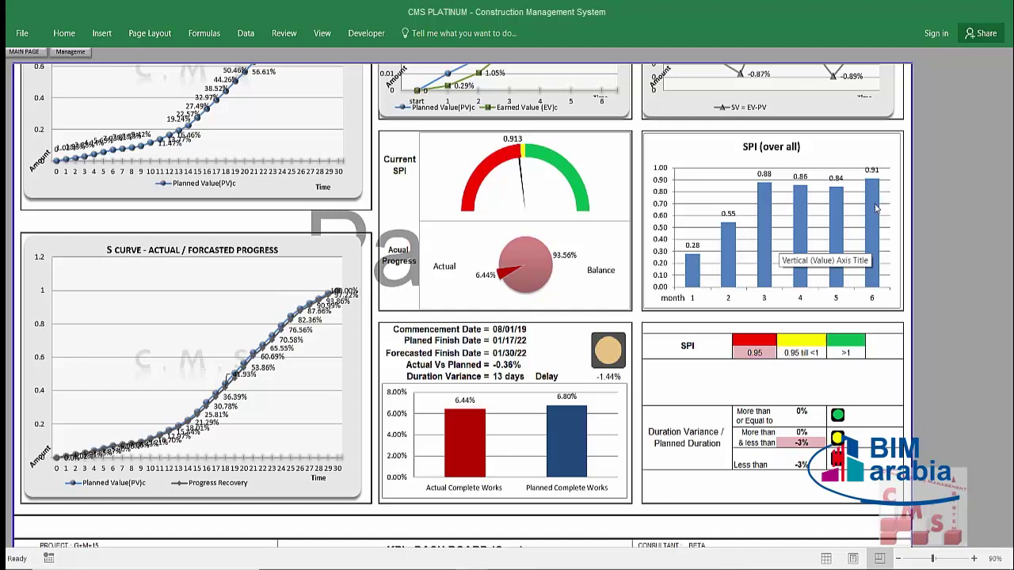
mouse_move(878, 209)
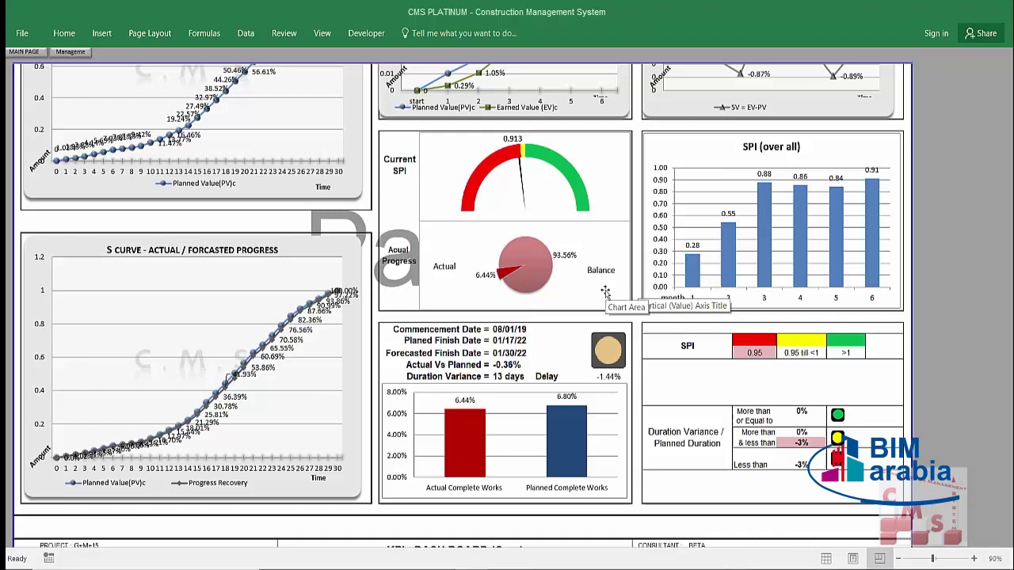
left_click(752, 358)
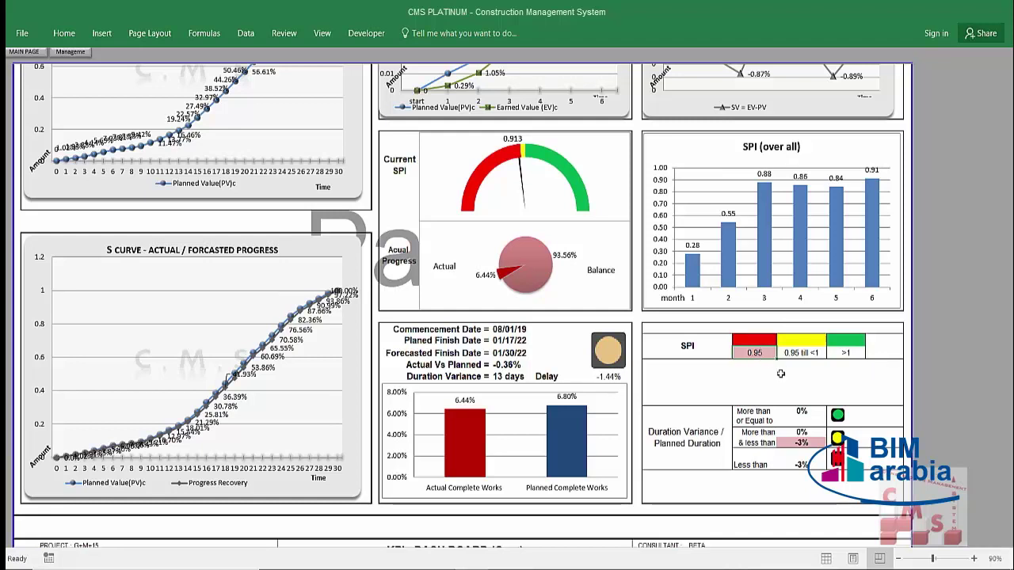
double_click(780, 373)
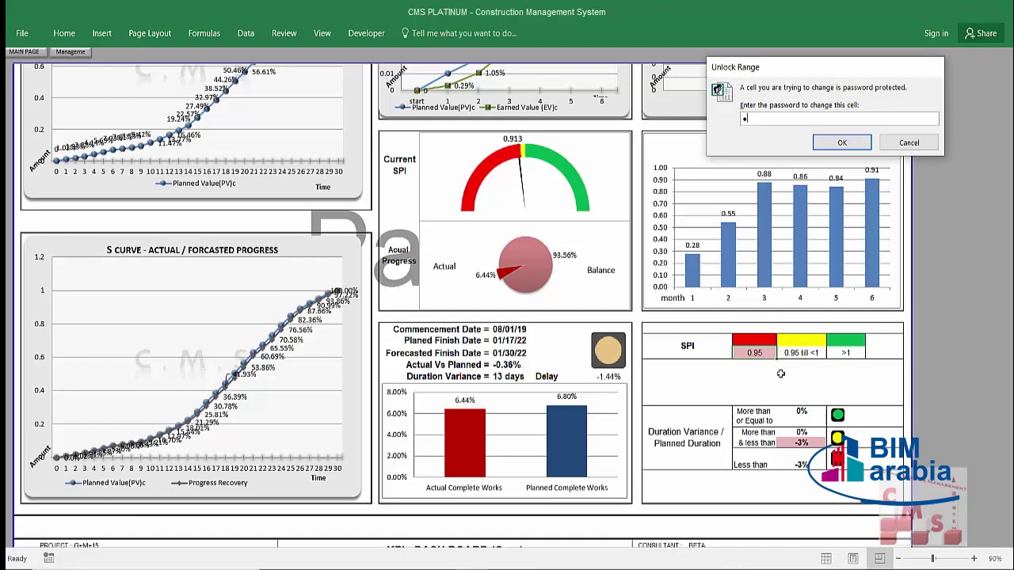
Step: Unlock the SPI threshold cell with the password and change 0.95 to 0.90
key("BackSpace")
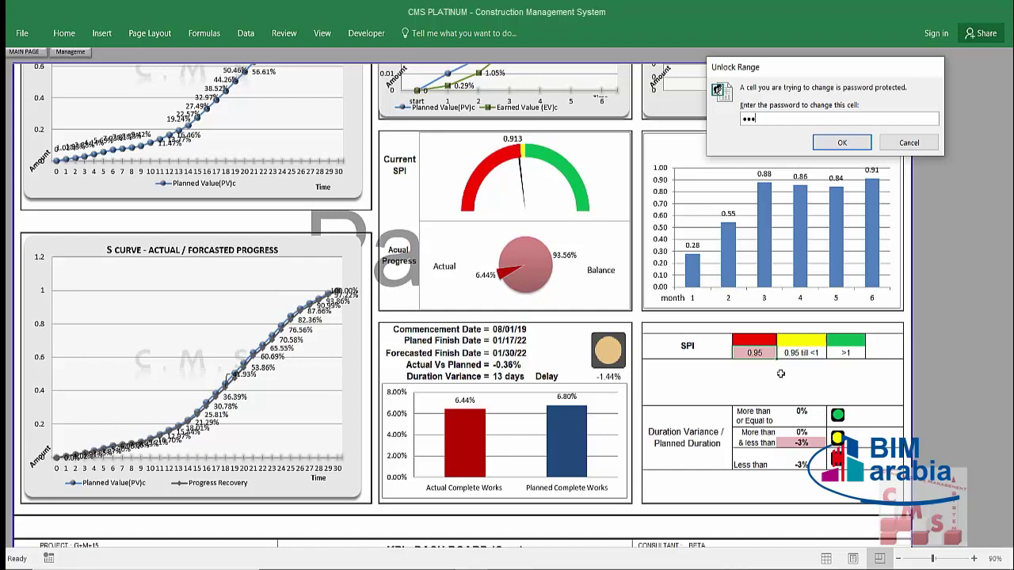
key("Return")
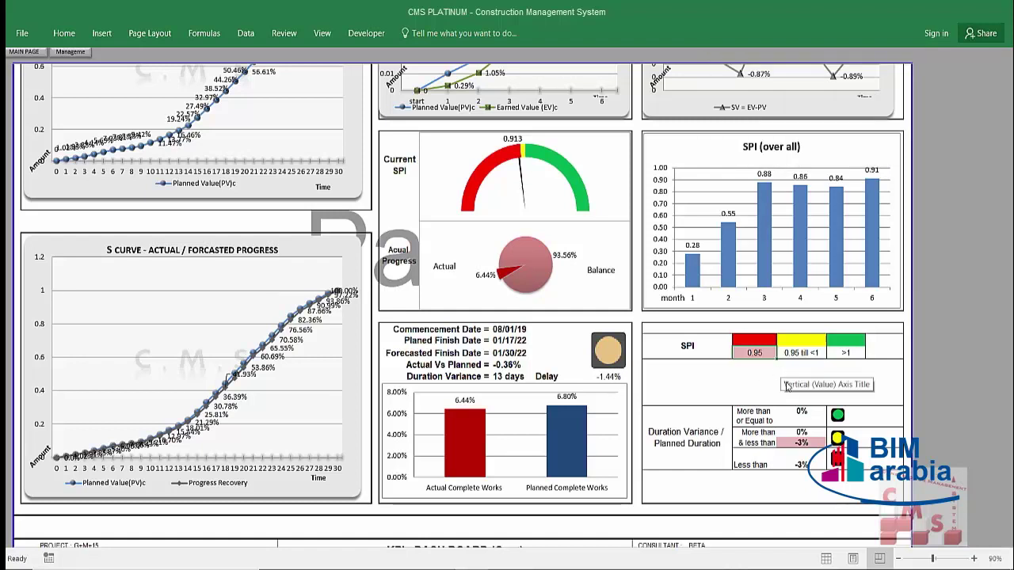
type(".9")
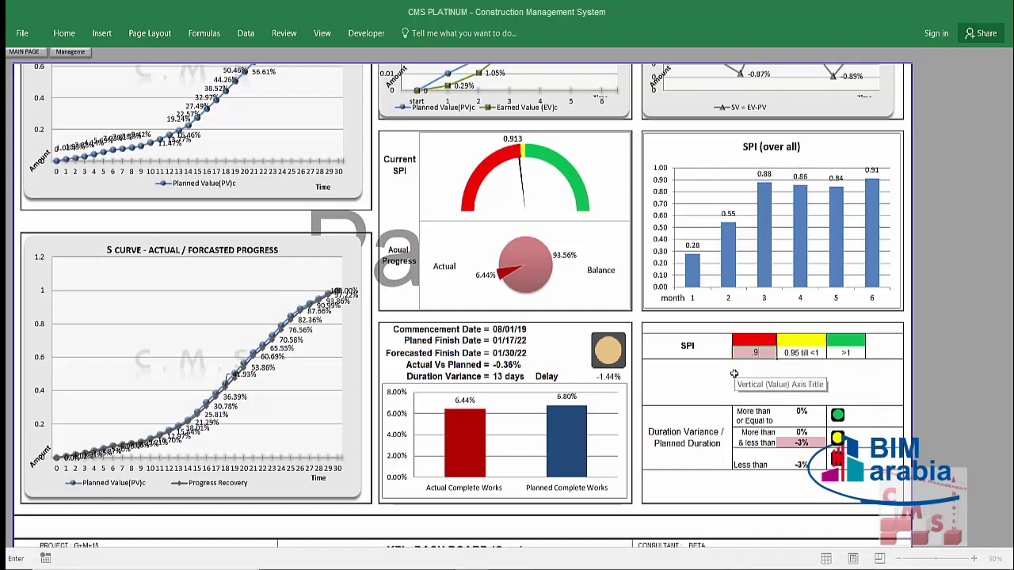
key("Return")
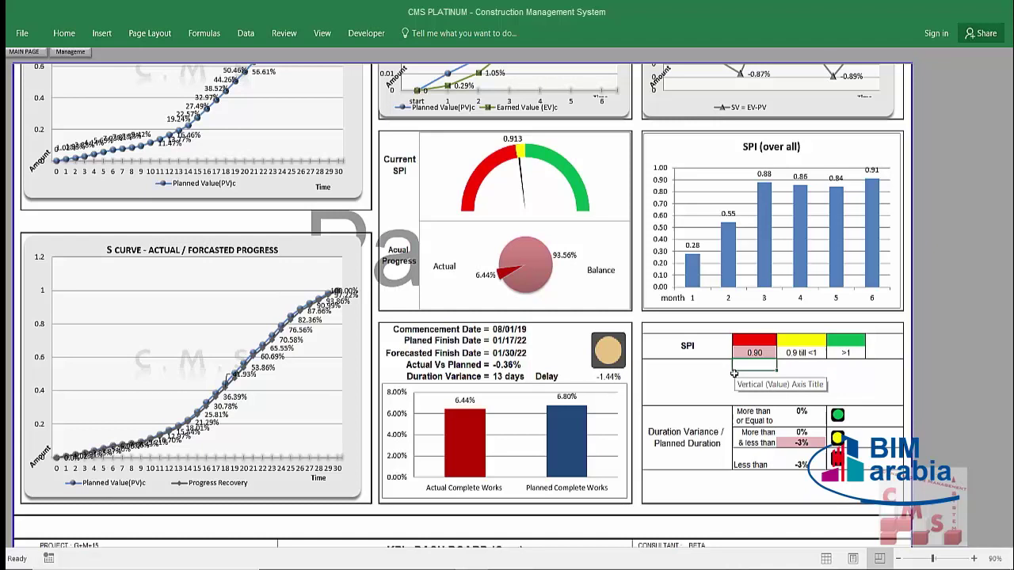
mouse_move(547, 188)
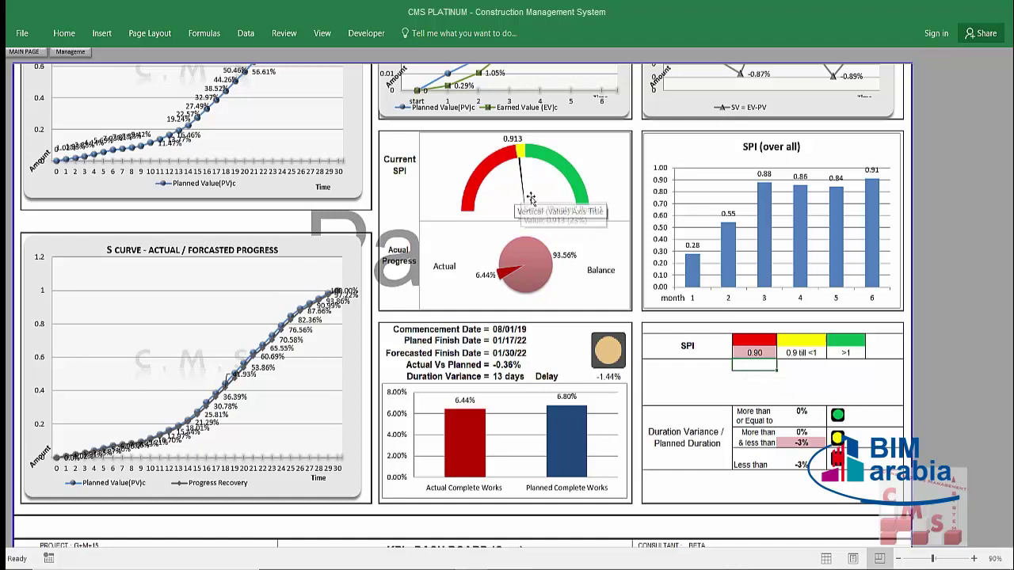
mouse_move(525, 163)
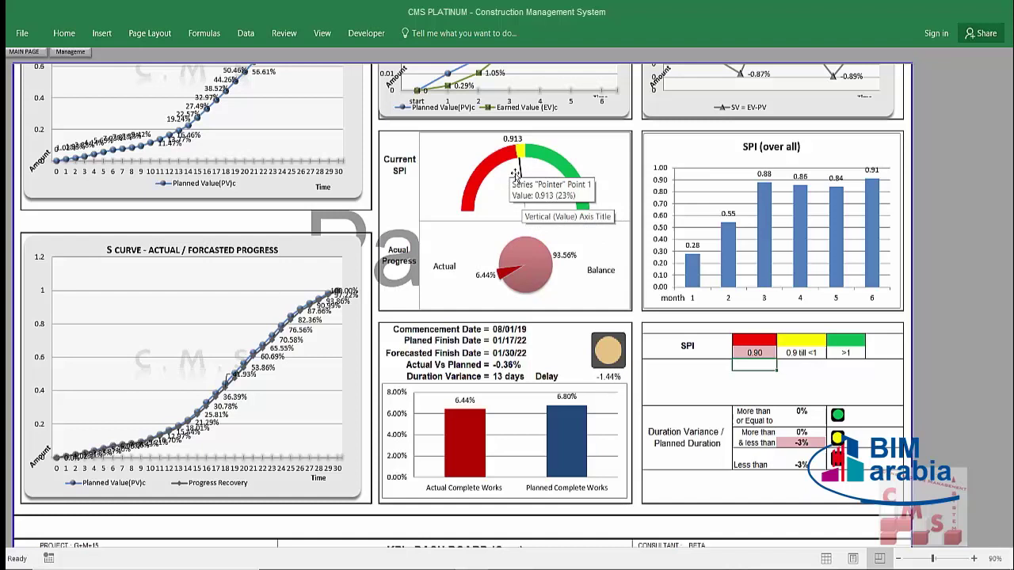
mouse_move(554, 169)
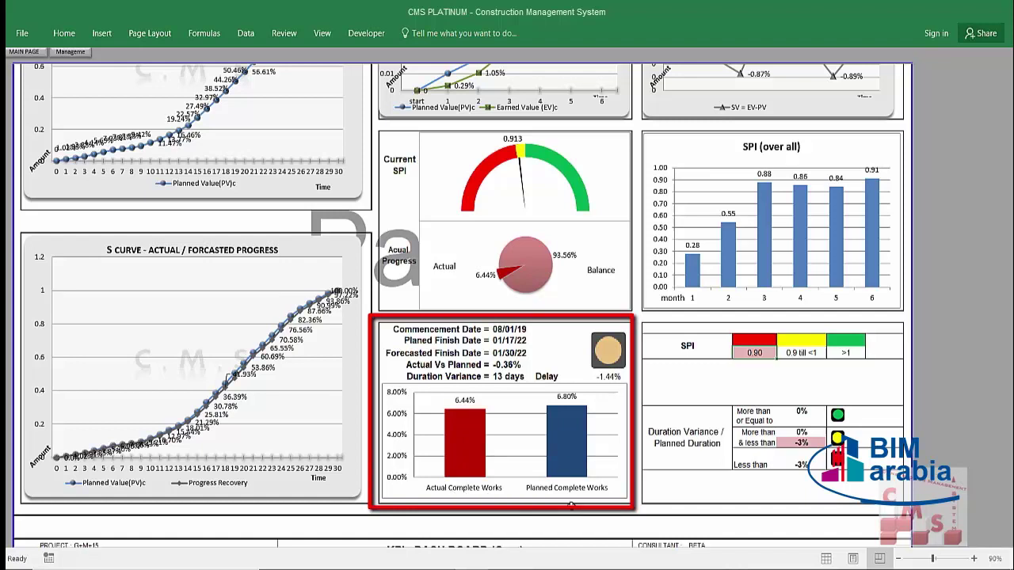
mouse_move(579, 477)
left_click(496, 341)
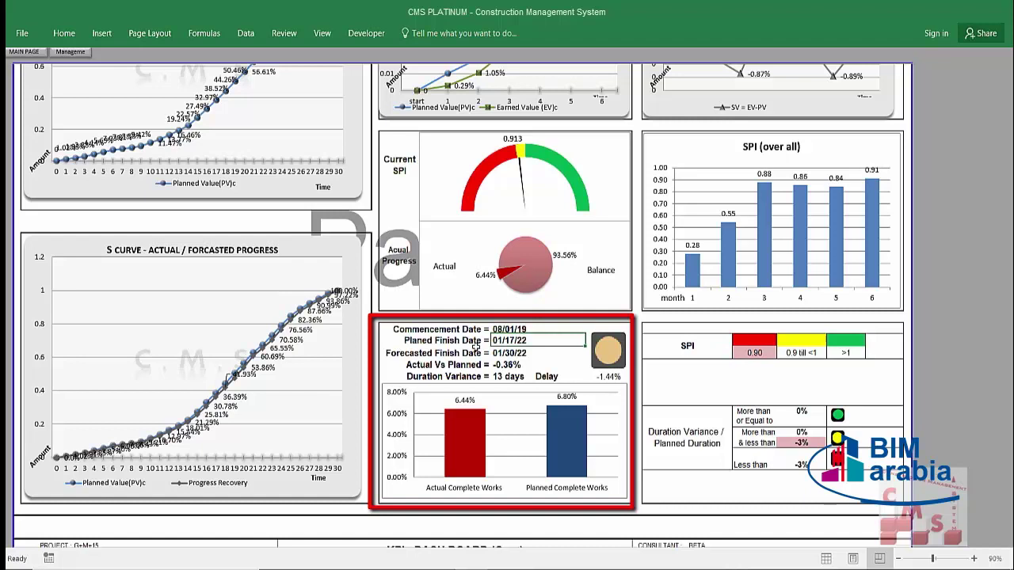
left_click(463, 353)
left_click(507, 354)
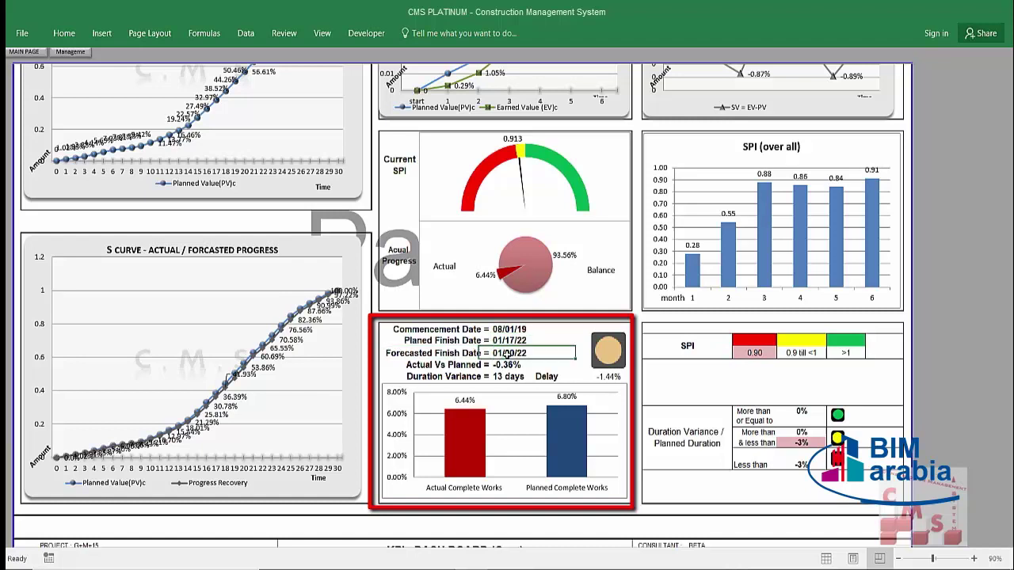
left_click(485, 365)
left_click(525, 364)
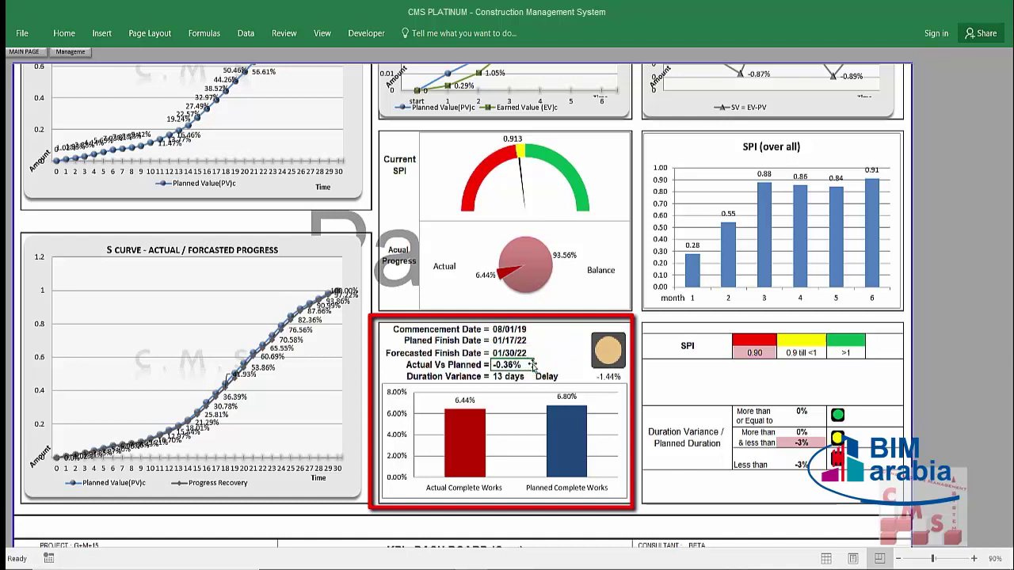
mouse_move(465, 434)
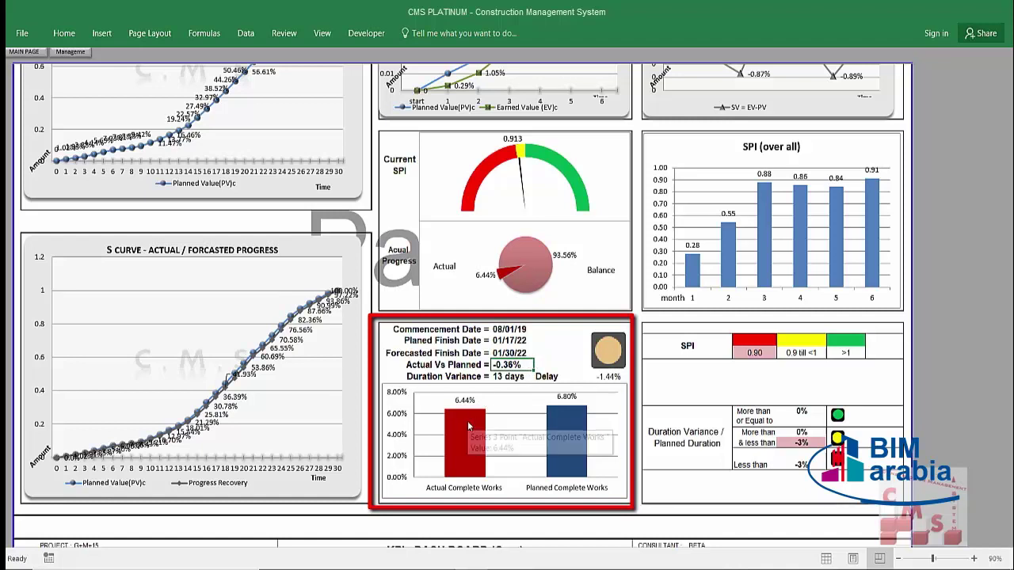
mouse_move(578, 412)
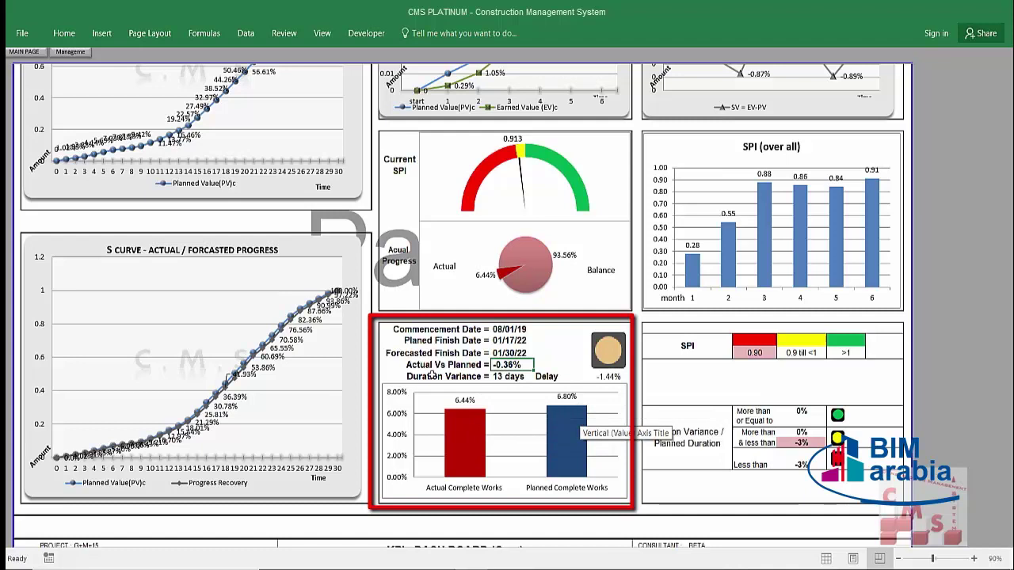
left_click(477, 377)
left_click(515, 379)
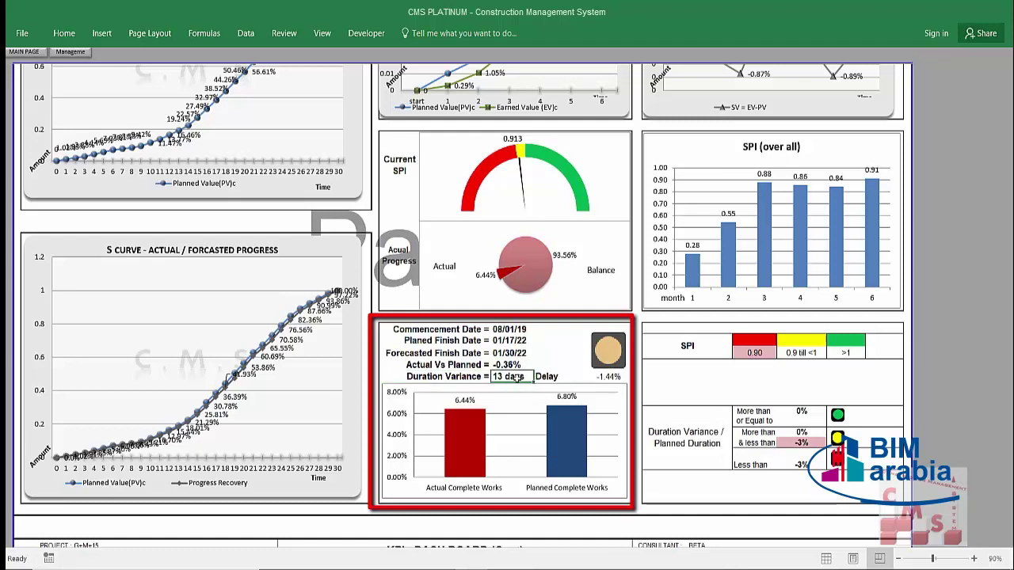
left_click(543, 377)
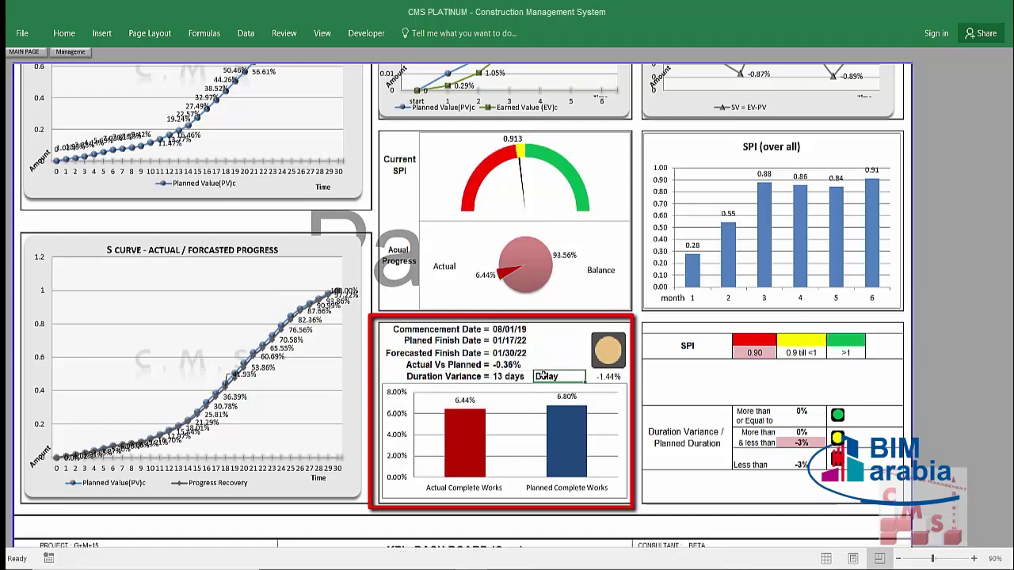
left_click(608, 377)
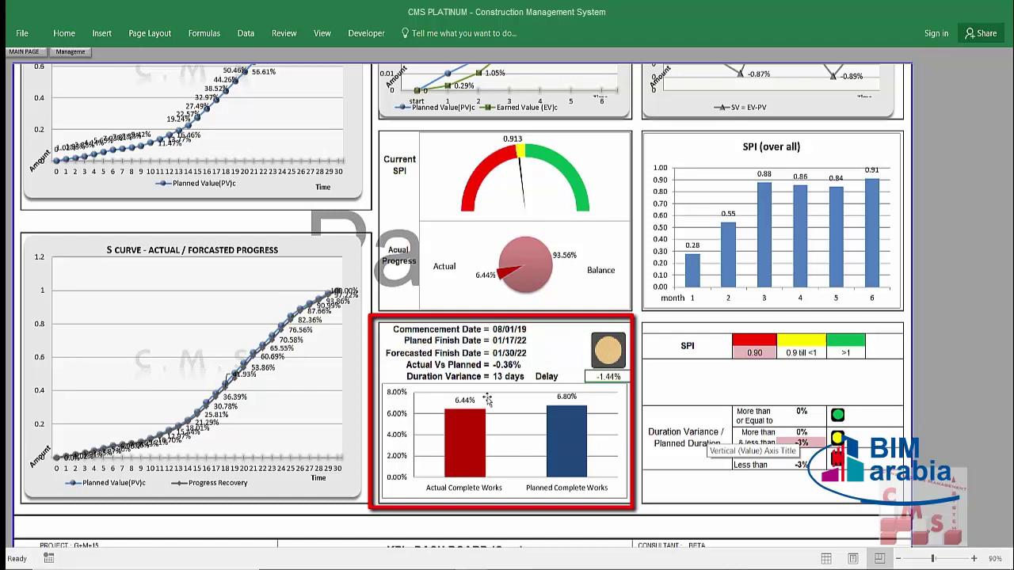
left_click(547, 379)
left_click(612, 377)
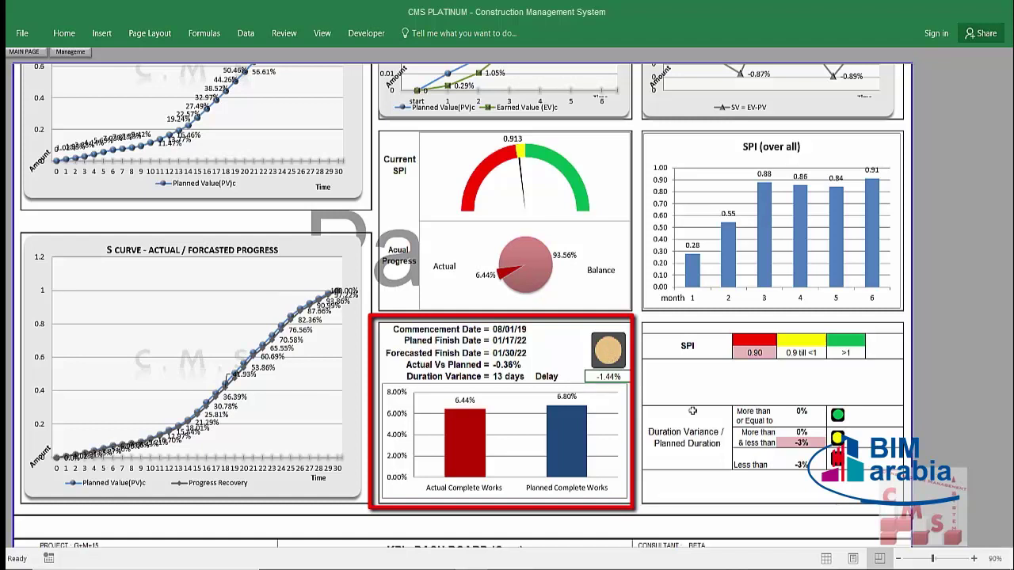
left_click(795, 447)
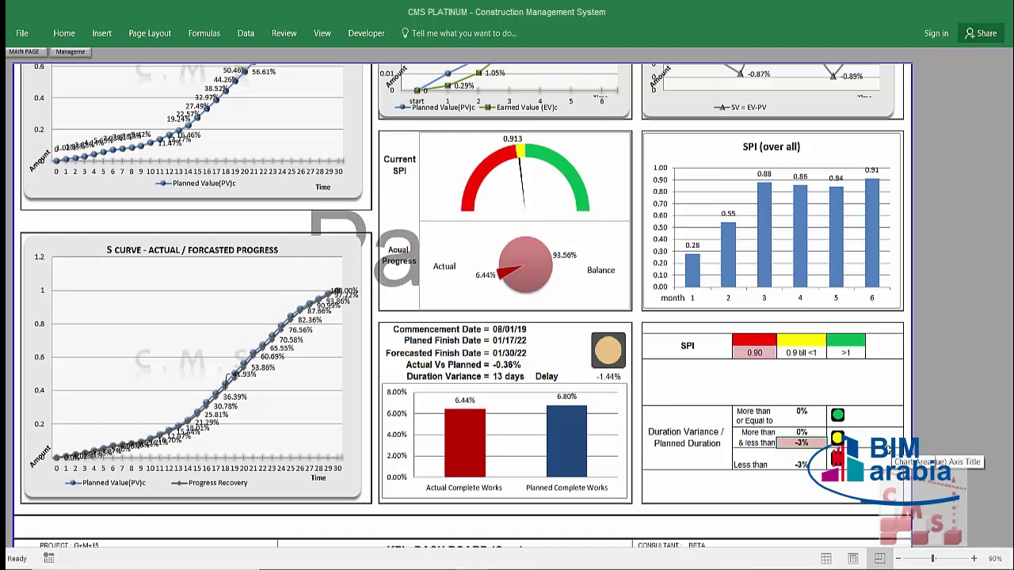
Step: Enter -5, then -1, in the pink Duration Variance threshold cell
type("-5")
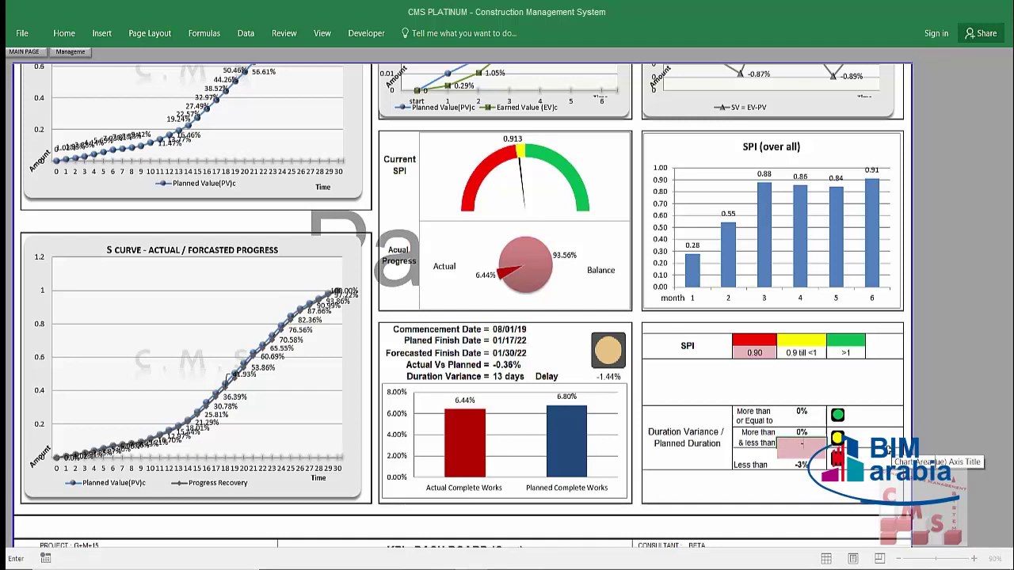
key("Return")
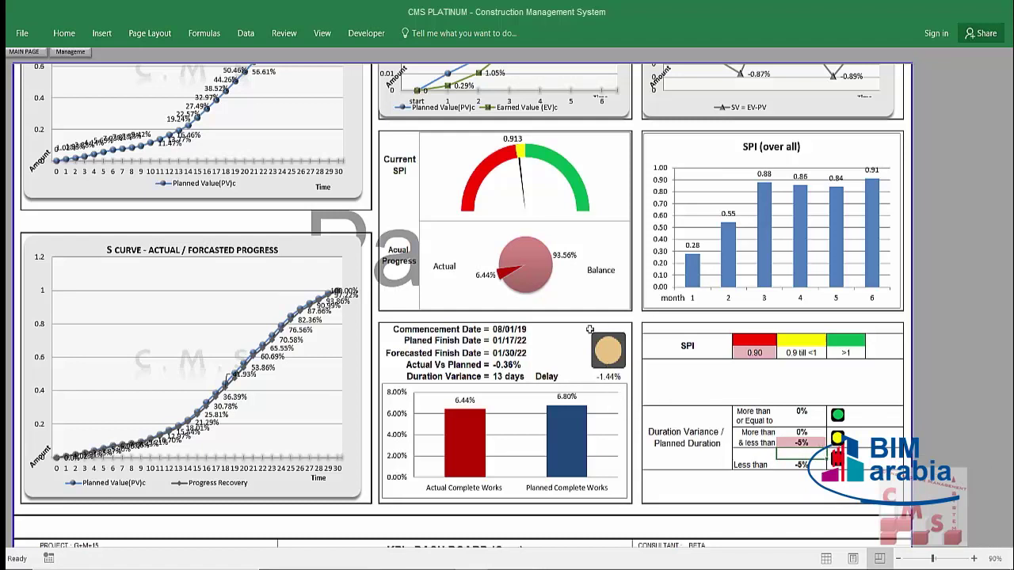
left_click(813, 445)
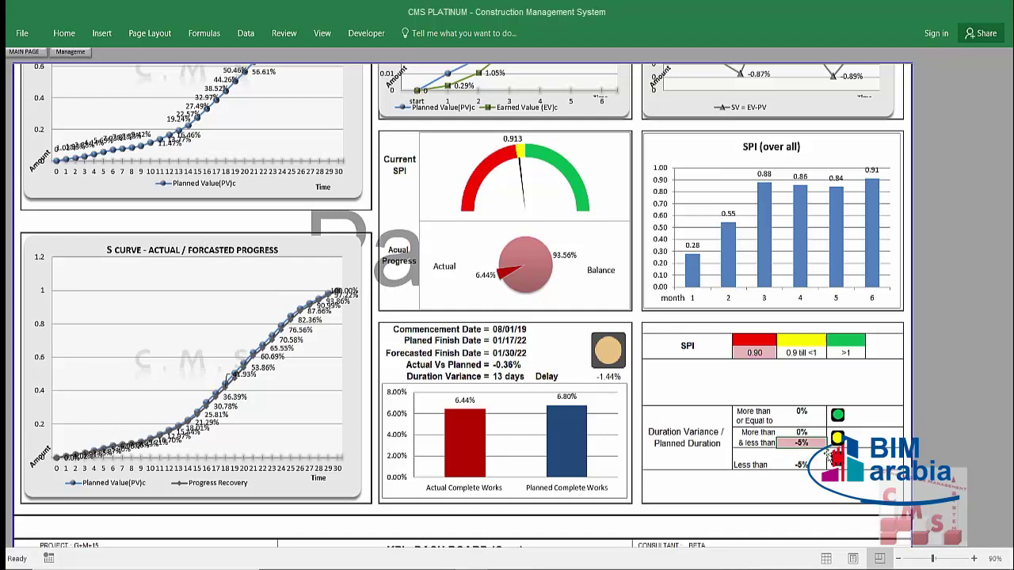
type("-1")
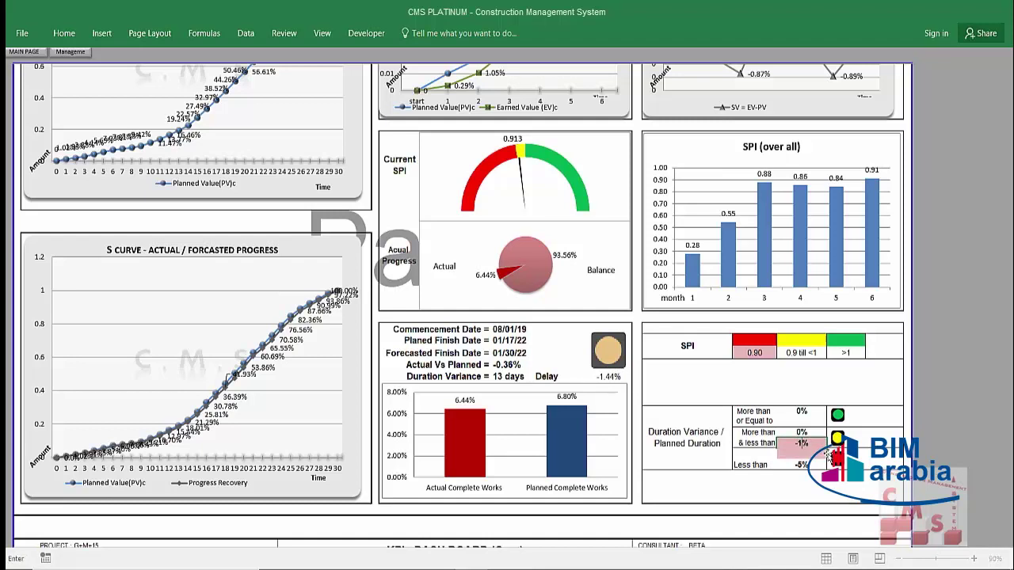
key("Return")
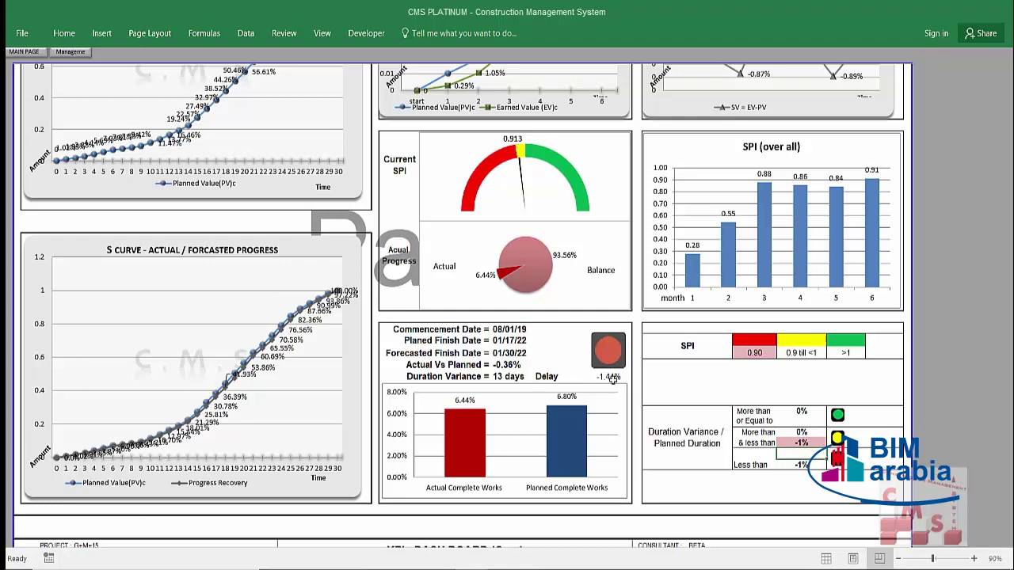
left_click(802, 444)
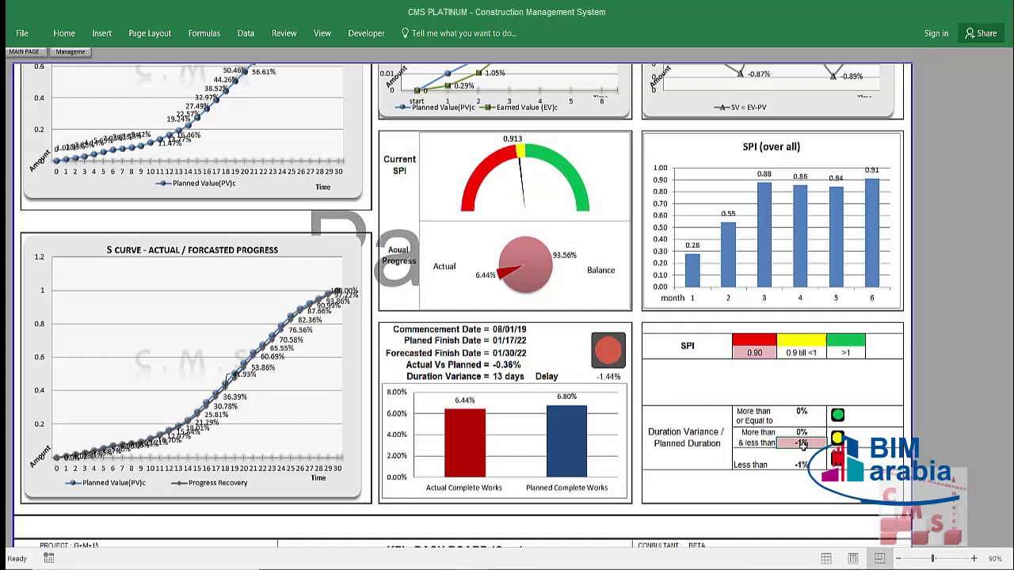
scroll(815, 475, "up", 3)
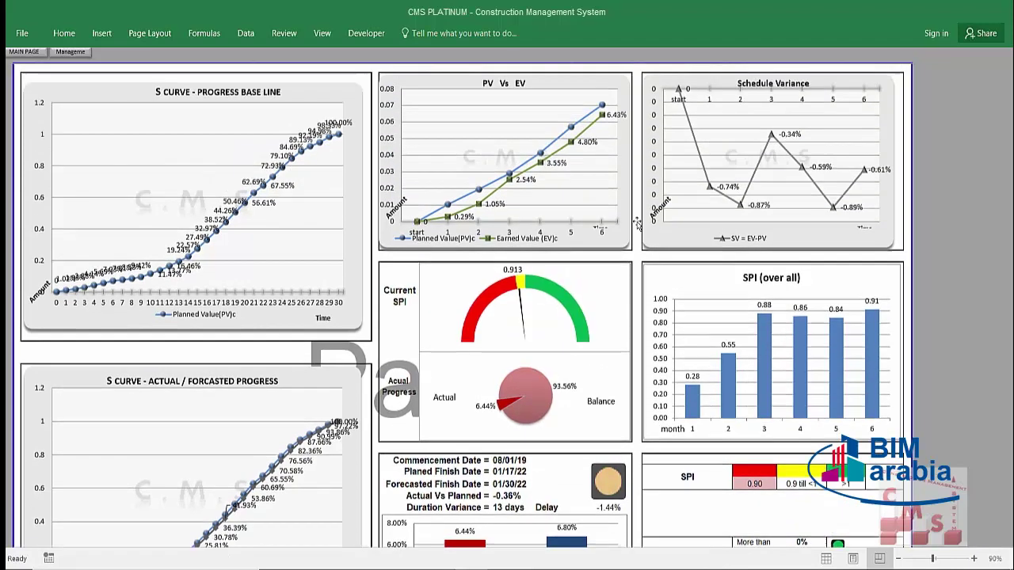
Step: Scroll to the cost dashboard, delete the cost S-curve's data labels, then restore them
scroll(713, 309, "down", 1)
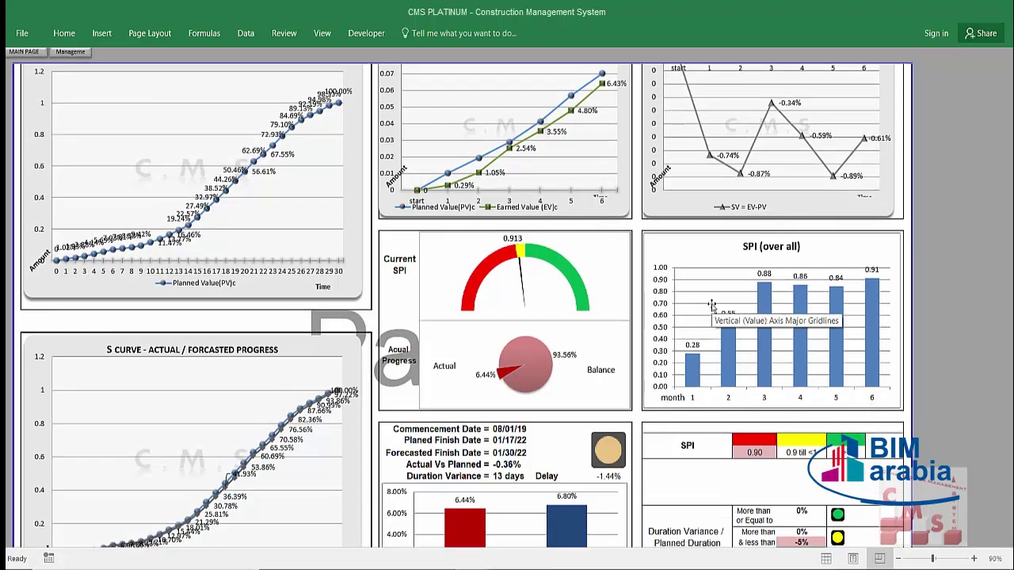
scroll(712, 309, "down", 7)
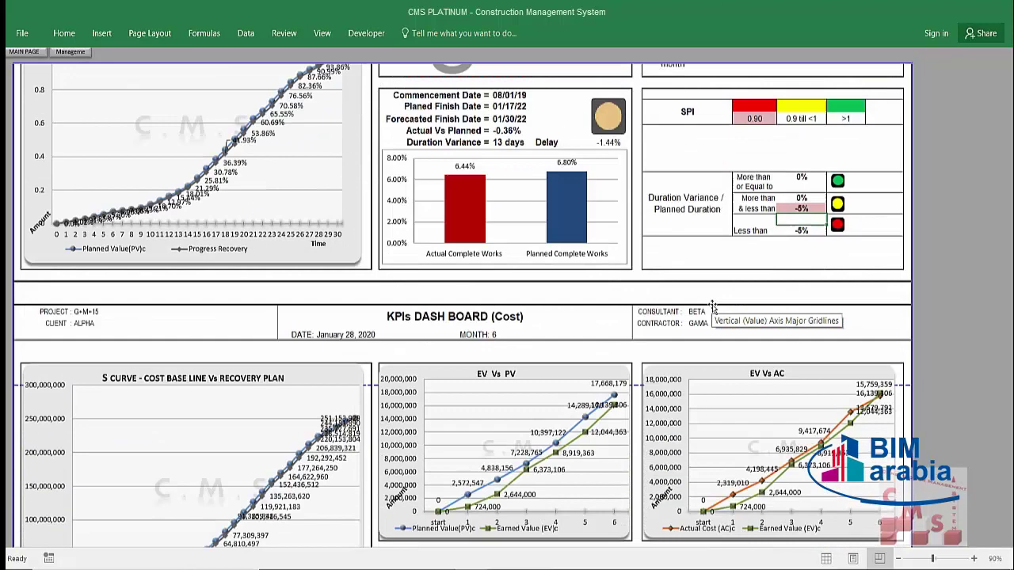
scroll(713, 308, "down", 3)
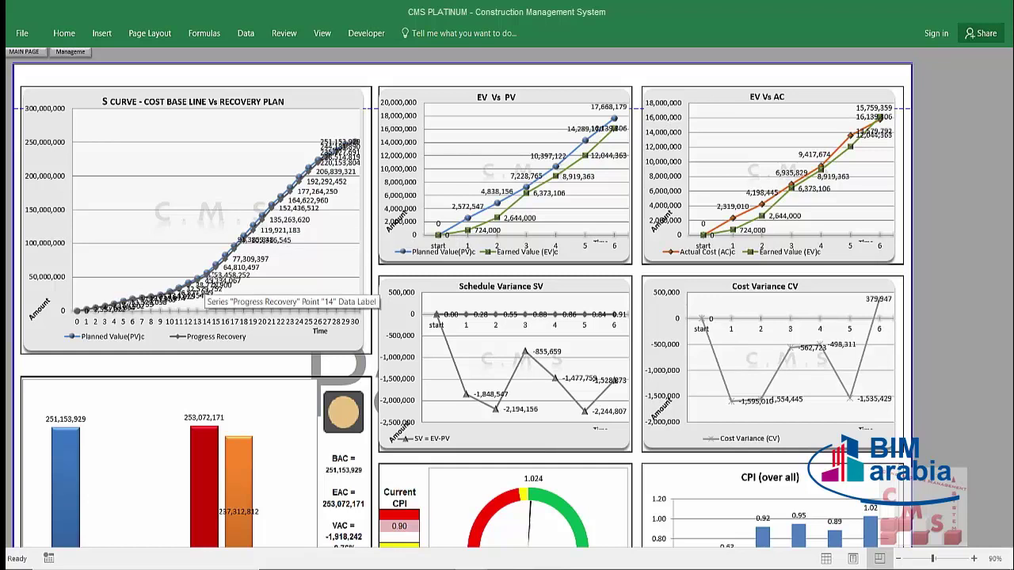
left_click(342, 194)
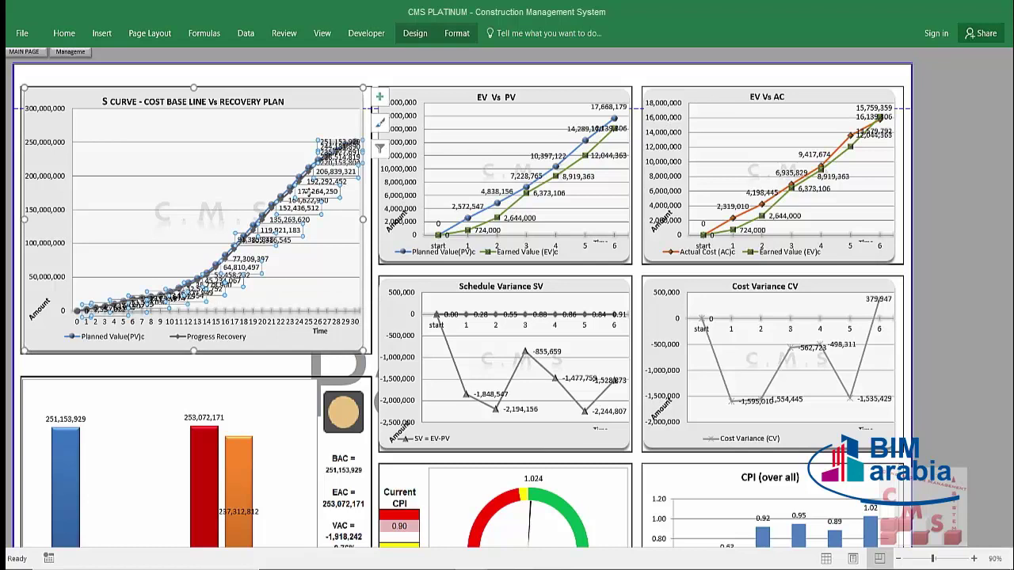
key("Delete")
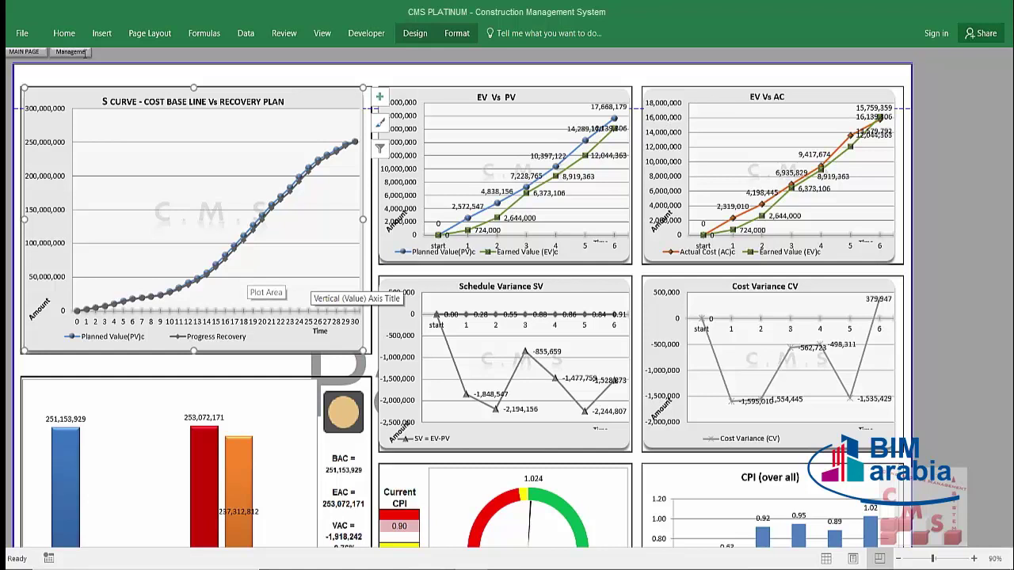
key("Escape")
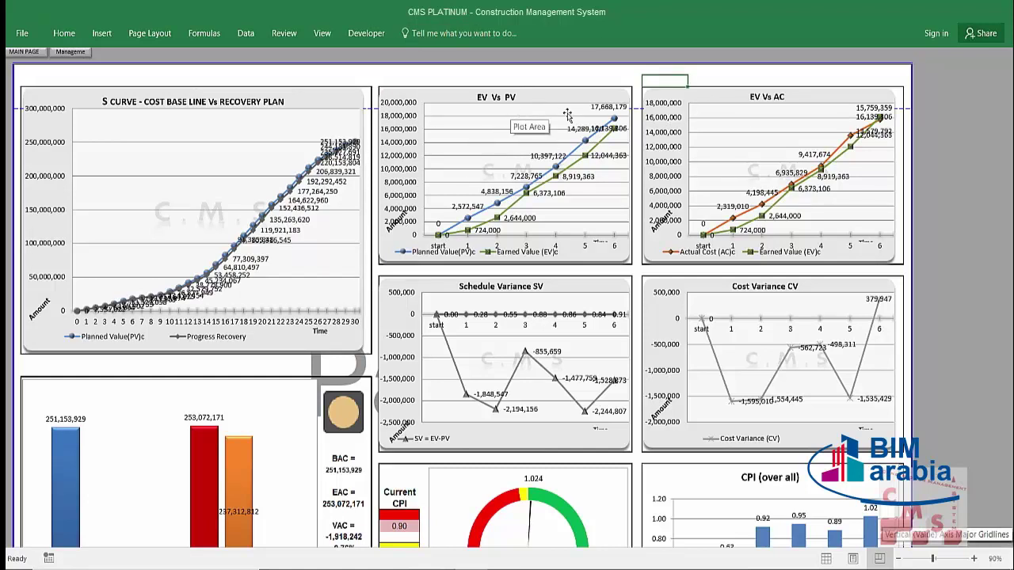
Step: Deselect the chart and scroll further down the cost dashboard
mouse_move(614, 120)
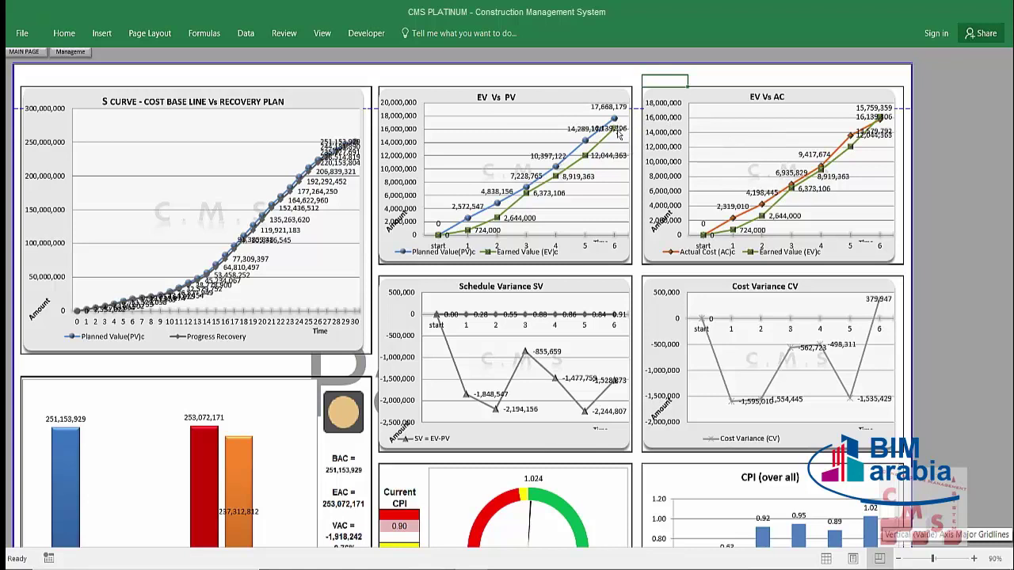
left_click(837, 80)
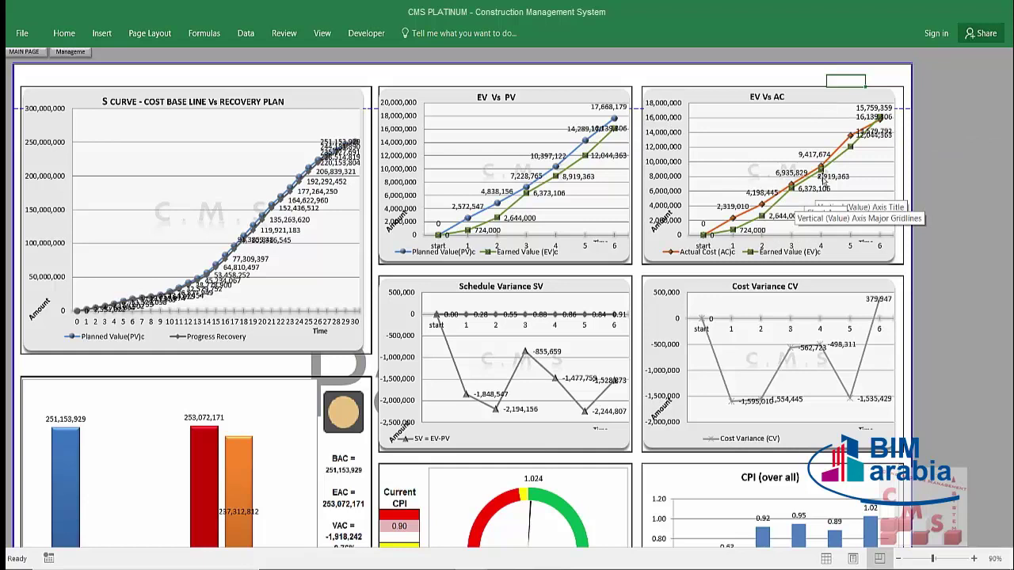
mouse_move(761, 225)
scroll(603, 265, "down", 2)
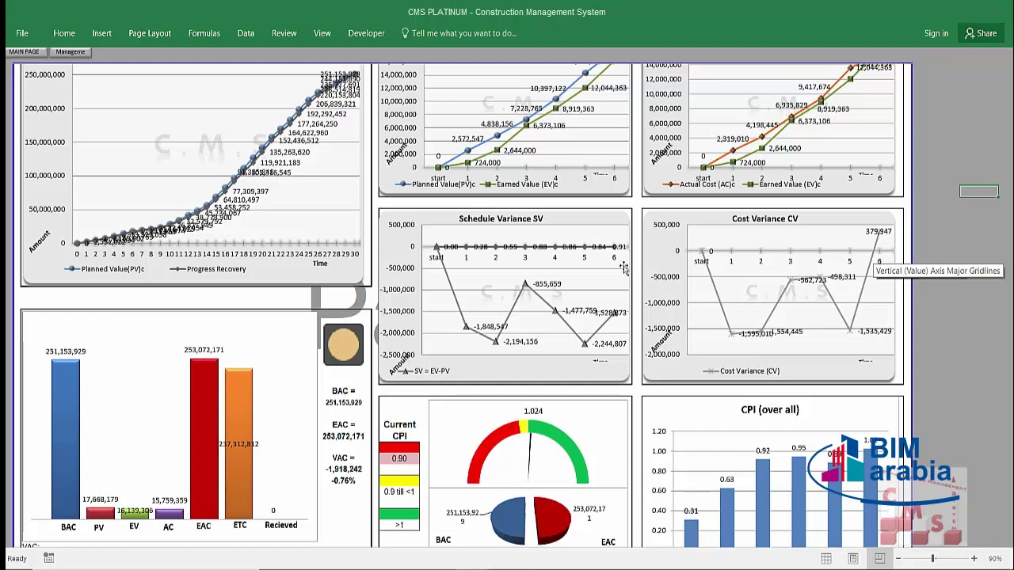
scroll(632, 284, "down", 2)
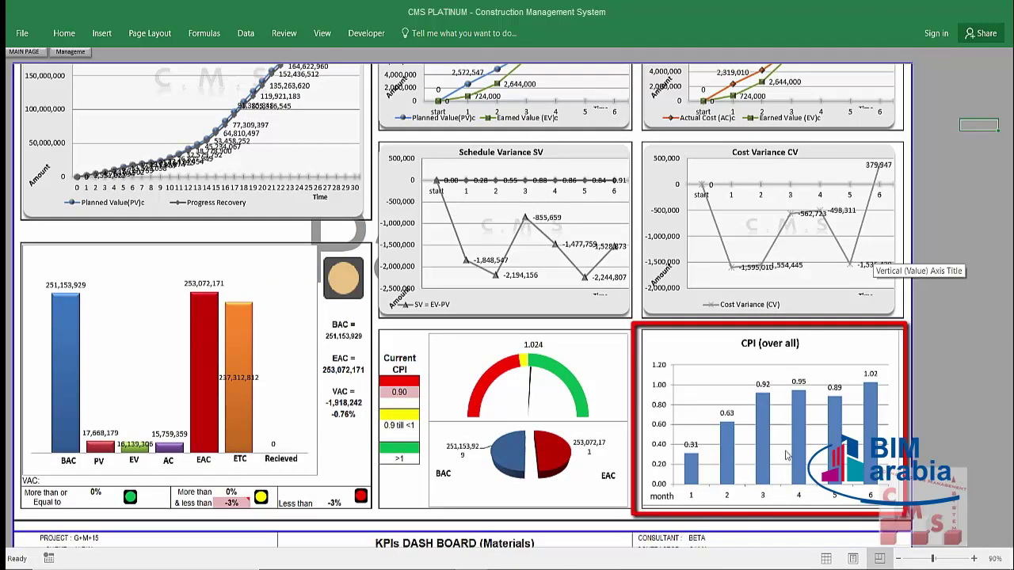
mouse_move(871, 465)
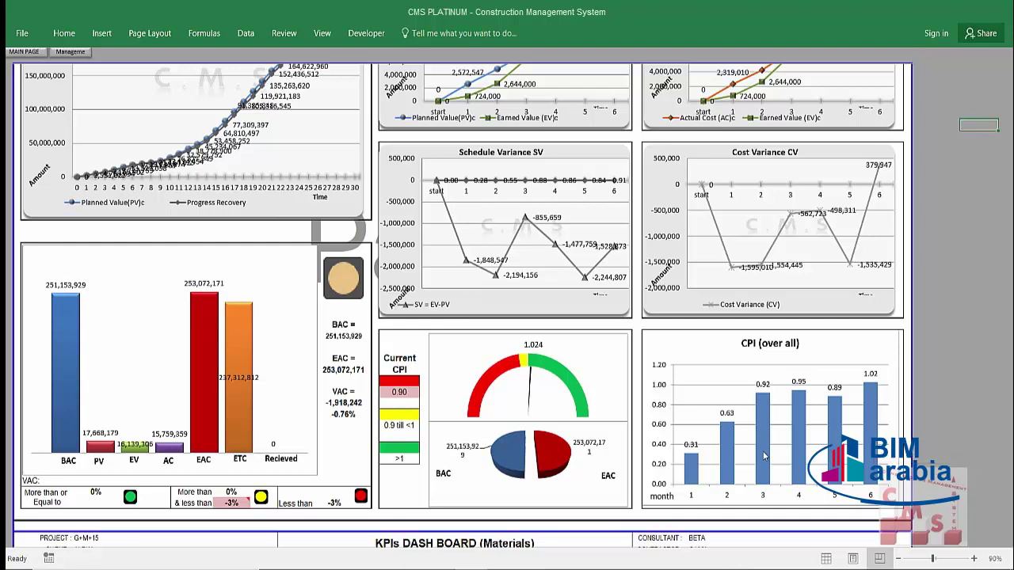
mouse_move(582, 411)
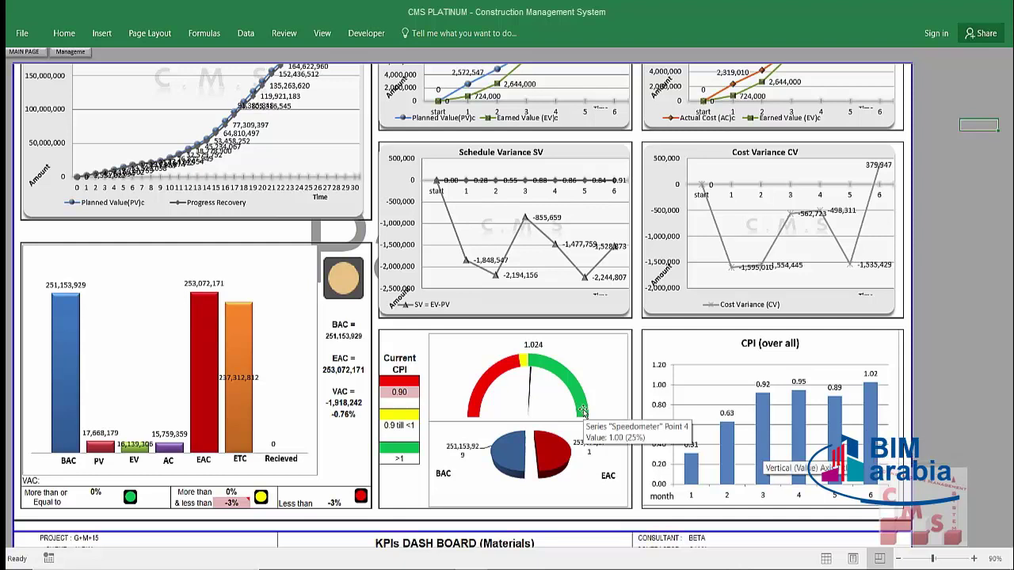
mouse_move(528, 419)
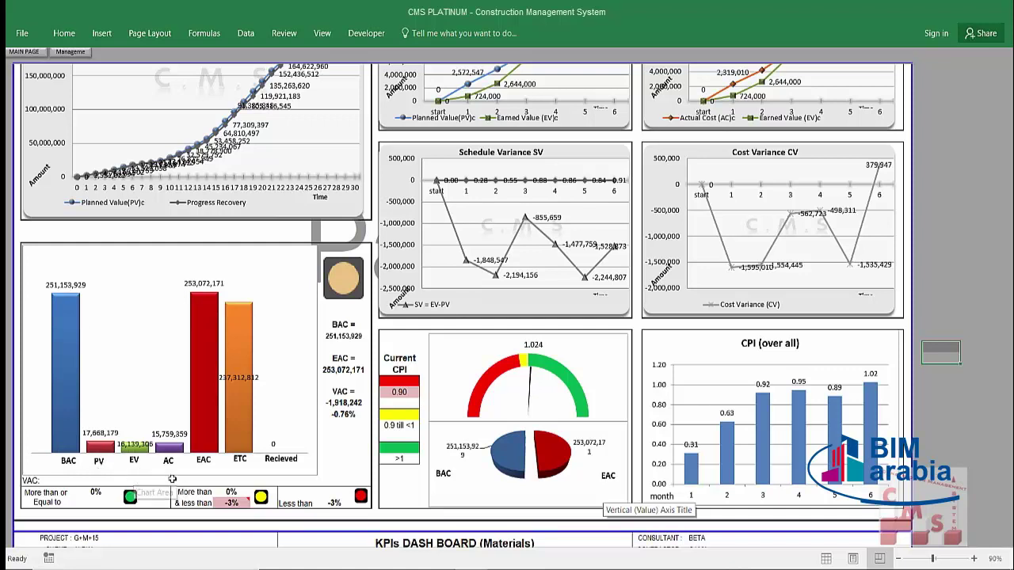
Step: Reposition the EV and AC (15,759,359) value labels above their bars in the cost bar chart
left_click(173, 431)
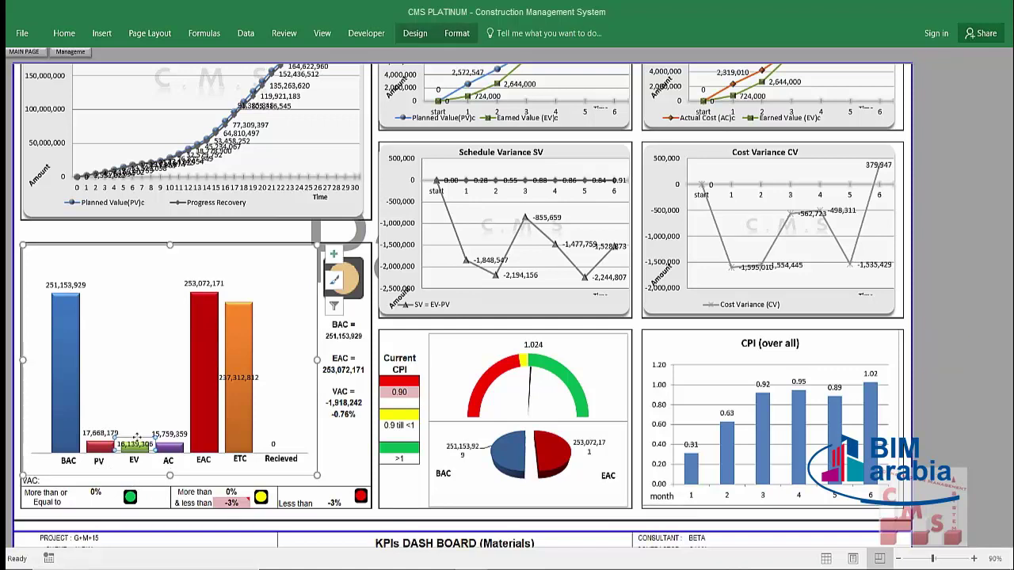
left_click(138, 434)
left_click_drag(138, 429, 178, 424)
left_click(145, 377)
left_click(178, 432)
left_click(176, 369)
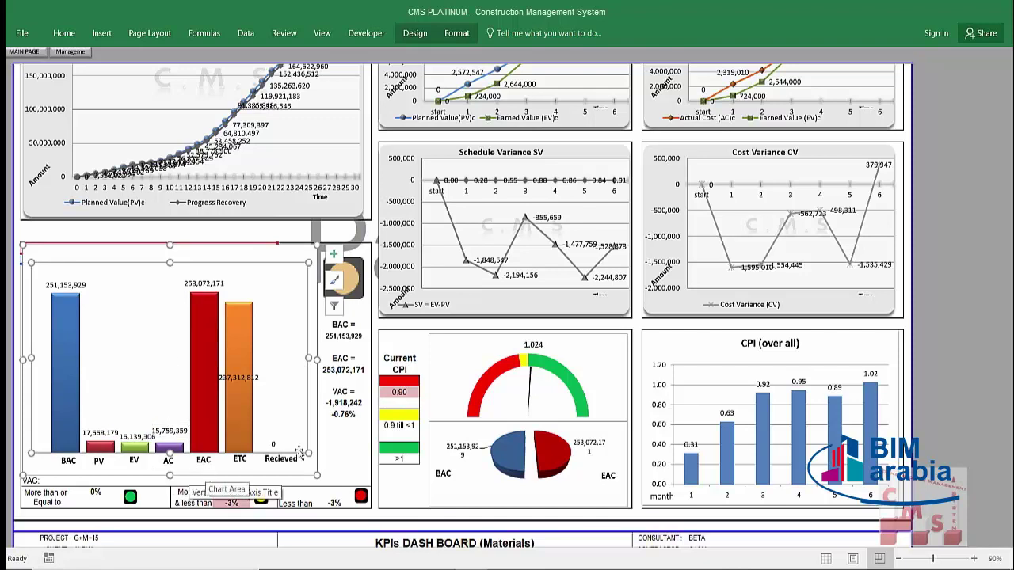
left_click(362, 458)
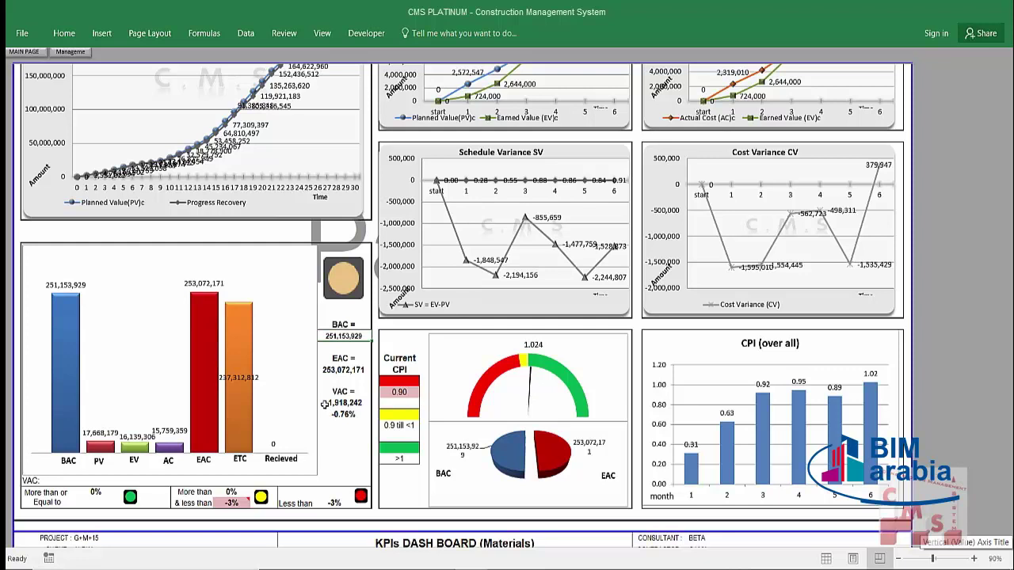
mouse_move(533, 396)
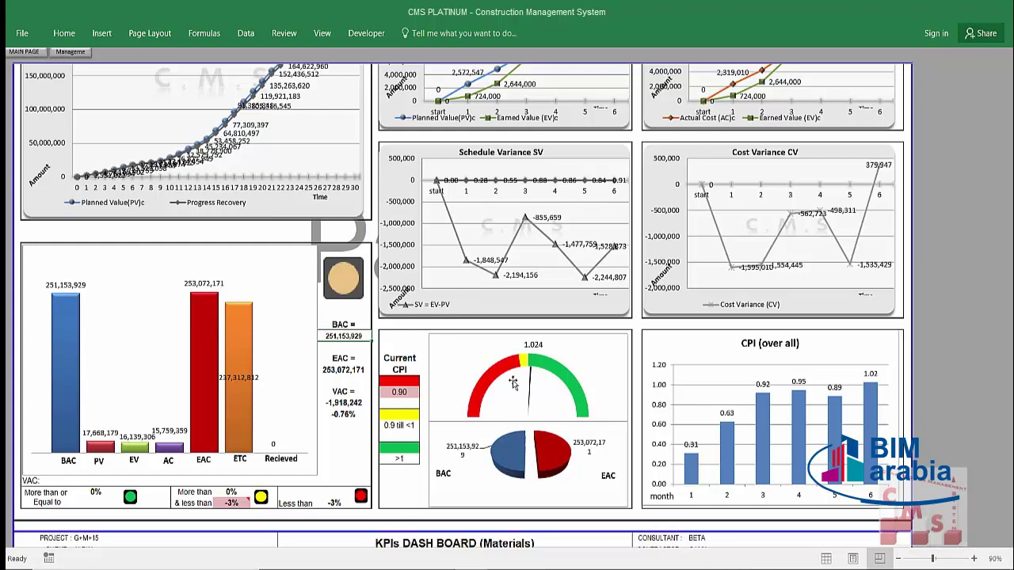
mouse_move(565, 376)
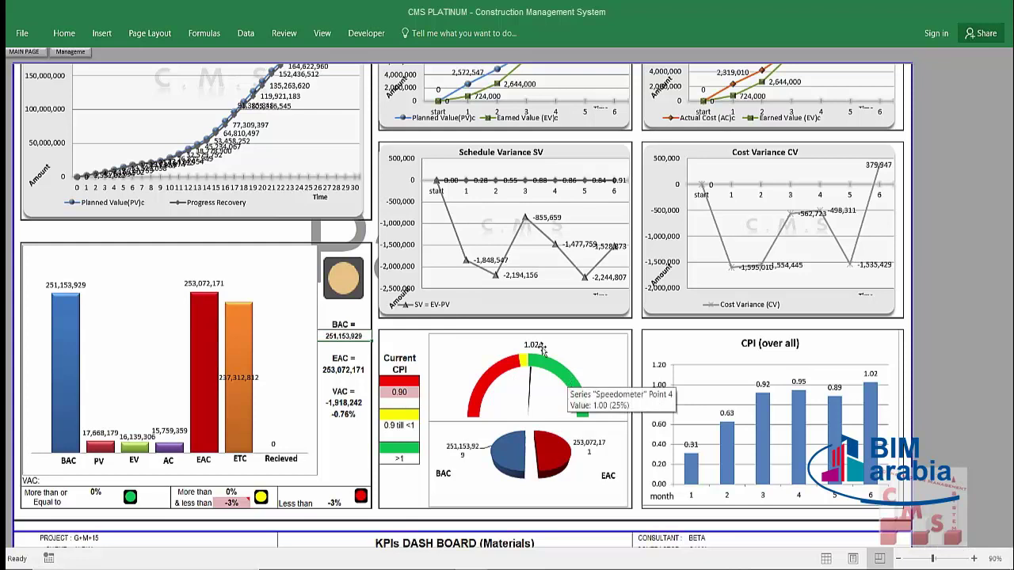
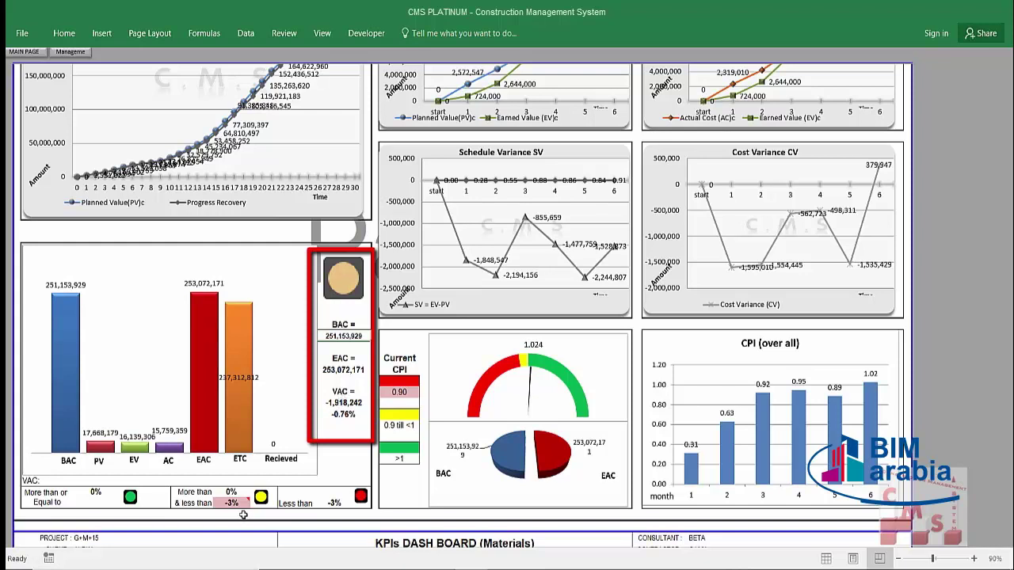
Step: Check the VAC (-1,918,242, -0.76%), EAC and BAC (251,153,929) values in the status report
mouse_move(234, 502)
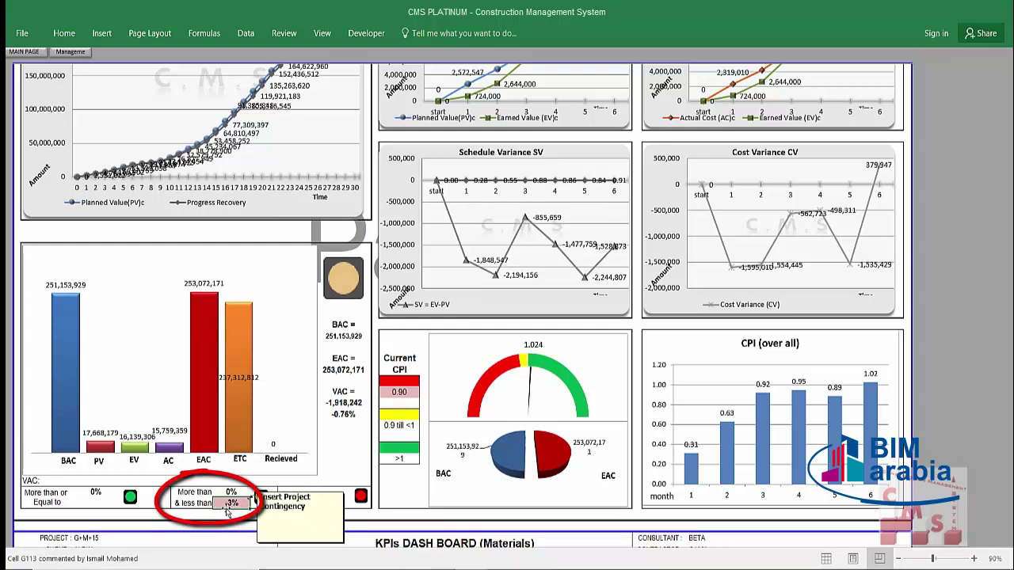
left_click(340, 403)
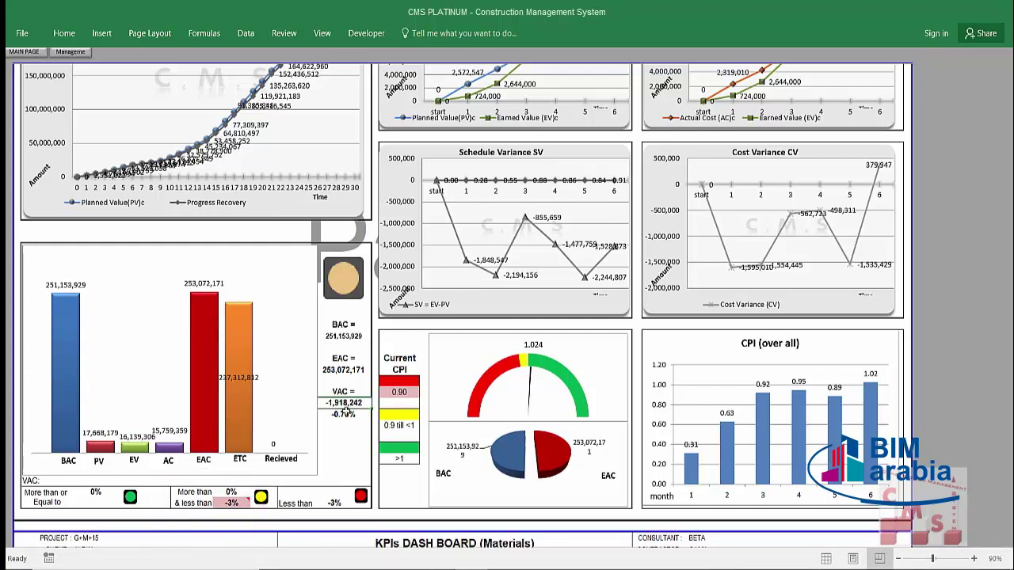
left_click(346, 413)
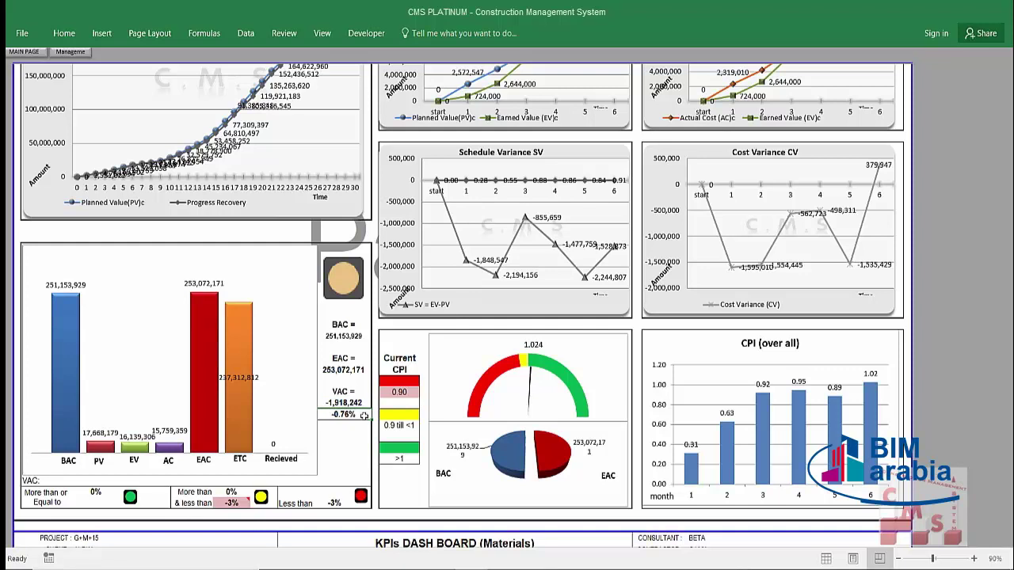
scroll(364, 415, "up", 1)
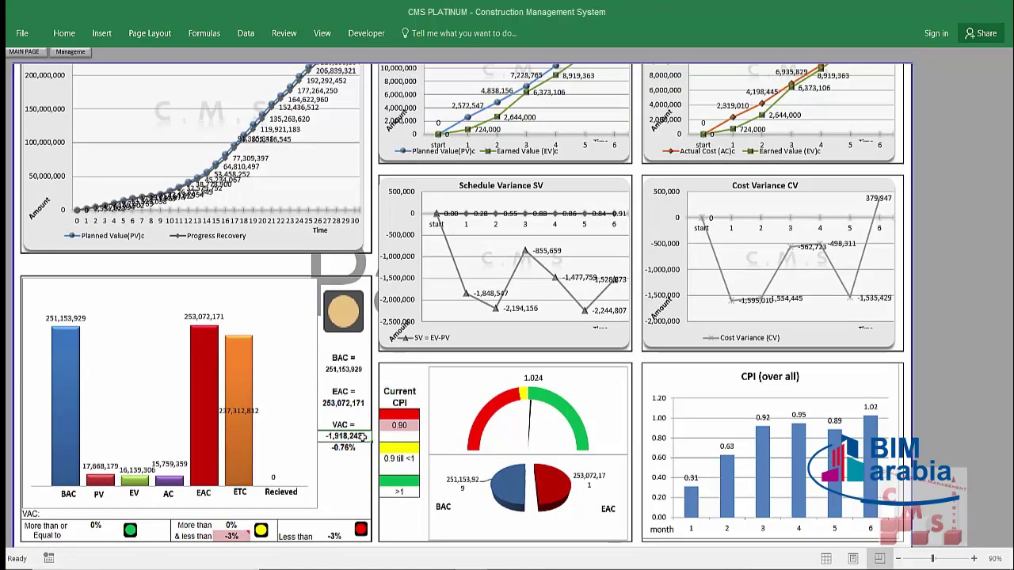
left_click(346, 447)
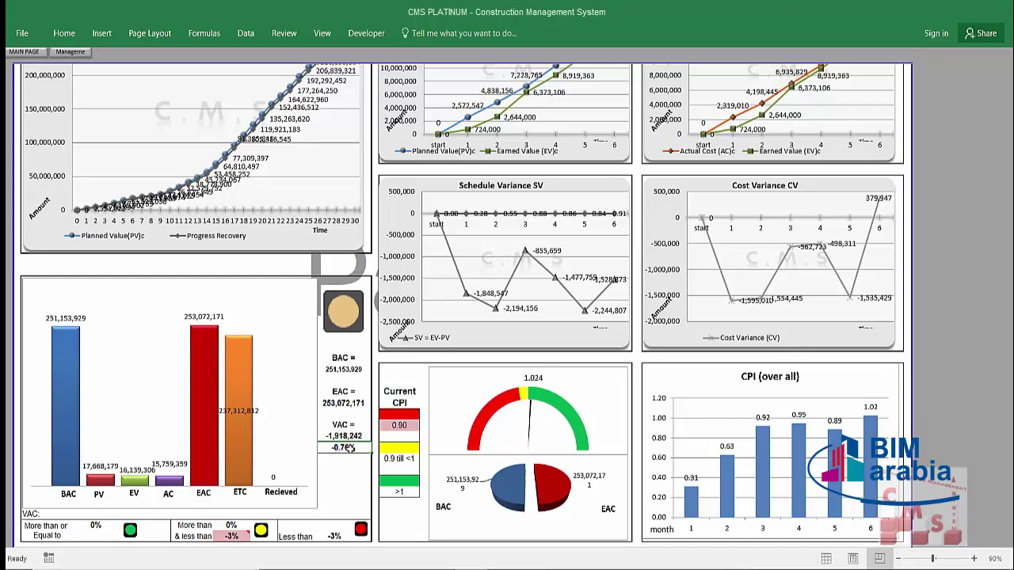
left_click(359, 369)
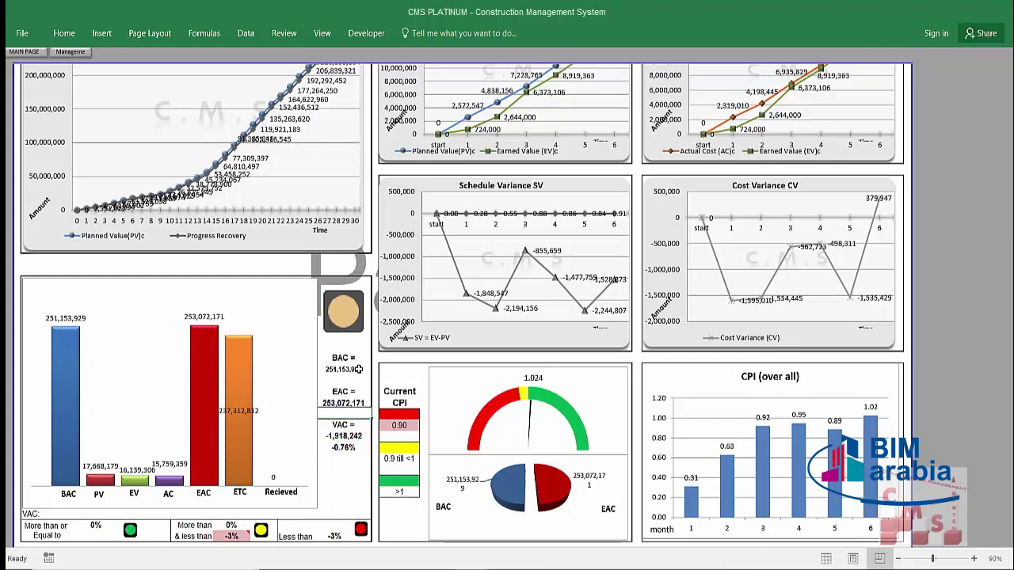
left_click(359, 369)
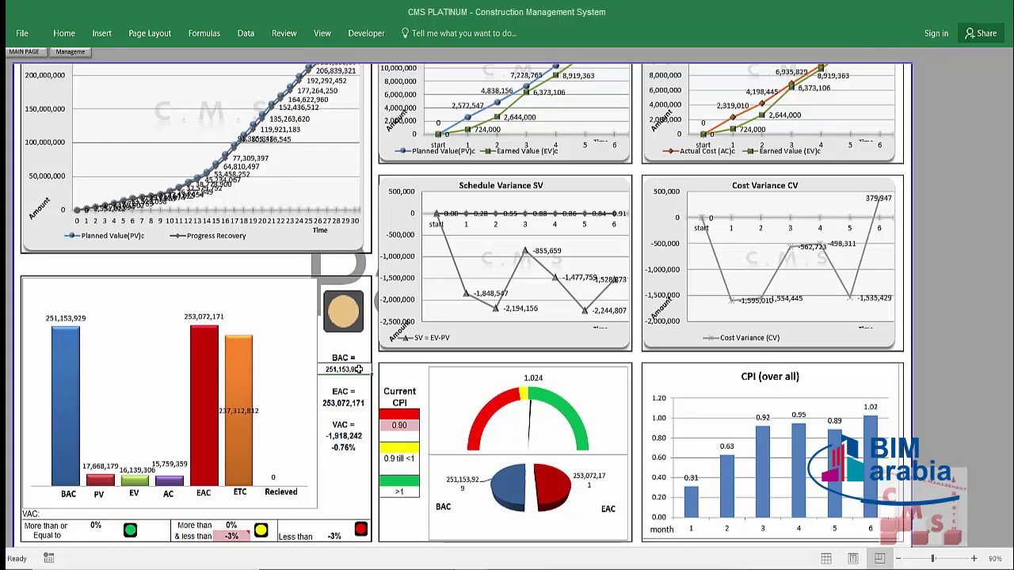
left_click(346, 447)
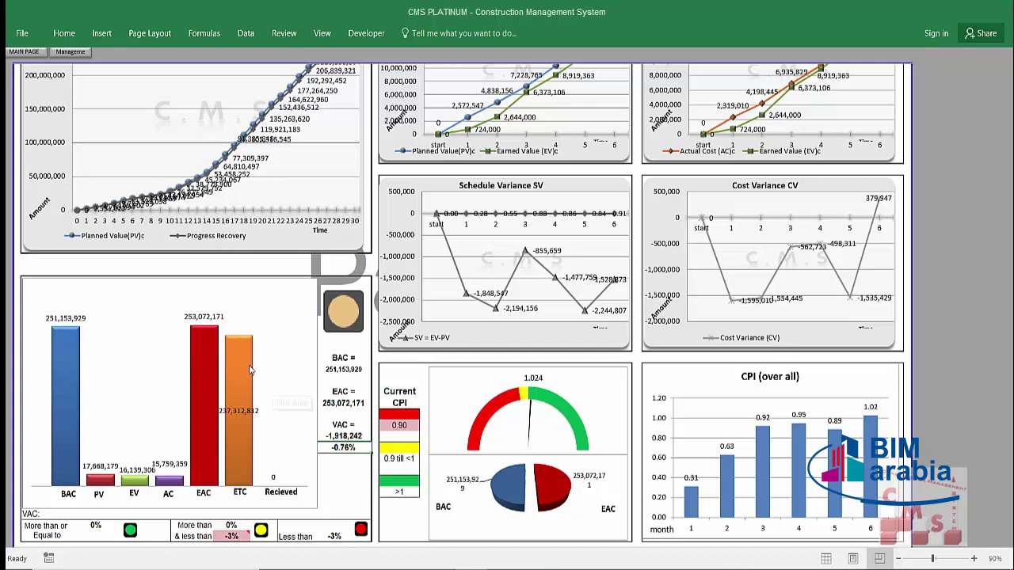
Step: Scroll down to the Materials KPI dashboard with the Concrete, Rebar and Block charts
mouse_move(226, 366)
scroll(554, 208, "up", 2)
scroll(554, 209, "up", 1)
scroll(554, 209, "down", 4)
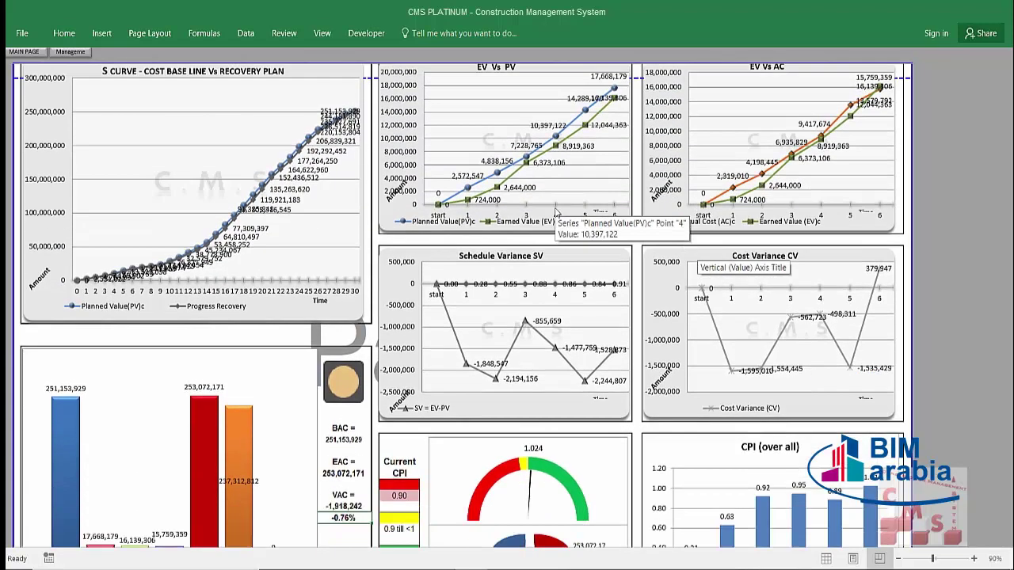
scroll(555, 213, "down", 5)
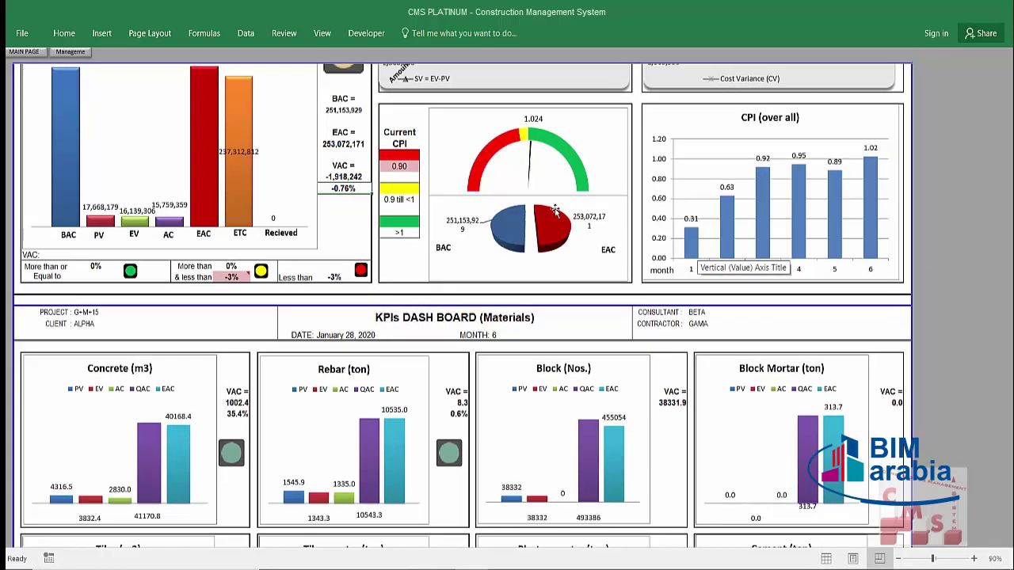
scroll(556, 212, "down", 5)
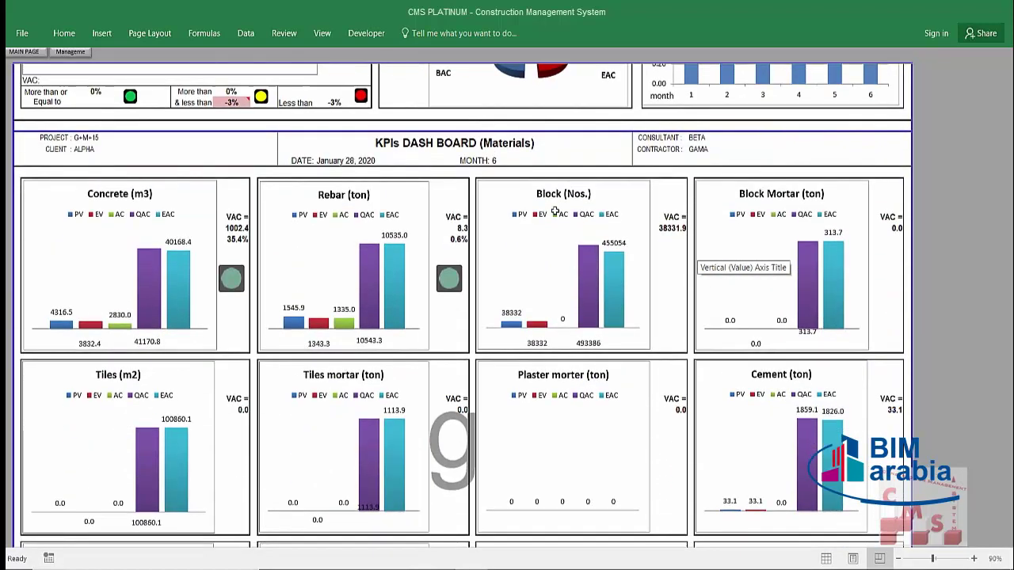
scroll(555, 212, "down", 1)
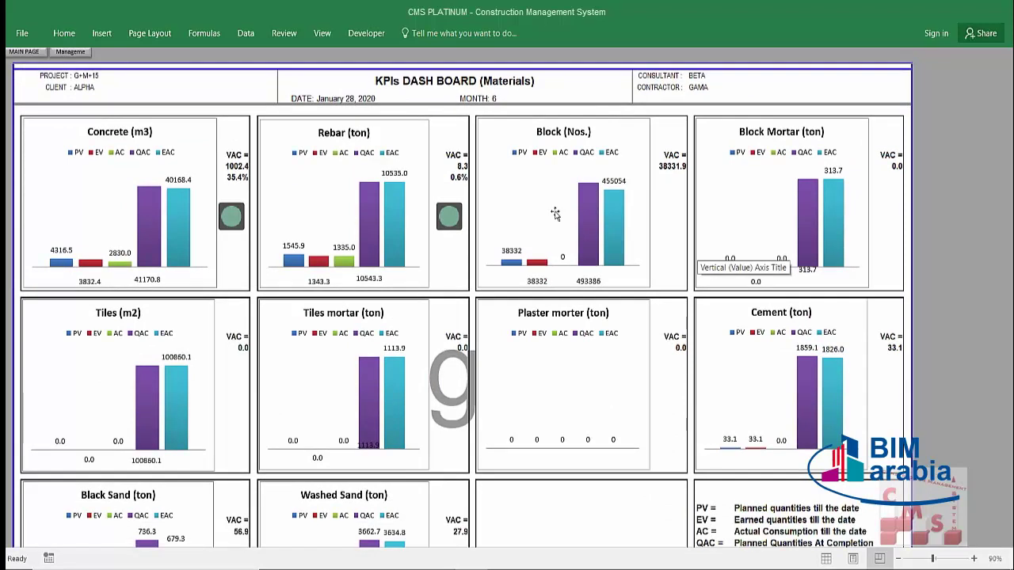
scroll(555, 212, "down", 1)
scroll(558, 224, "up", 1)
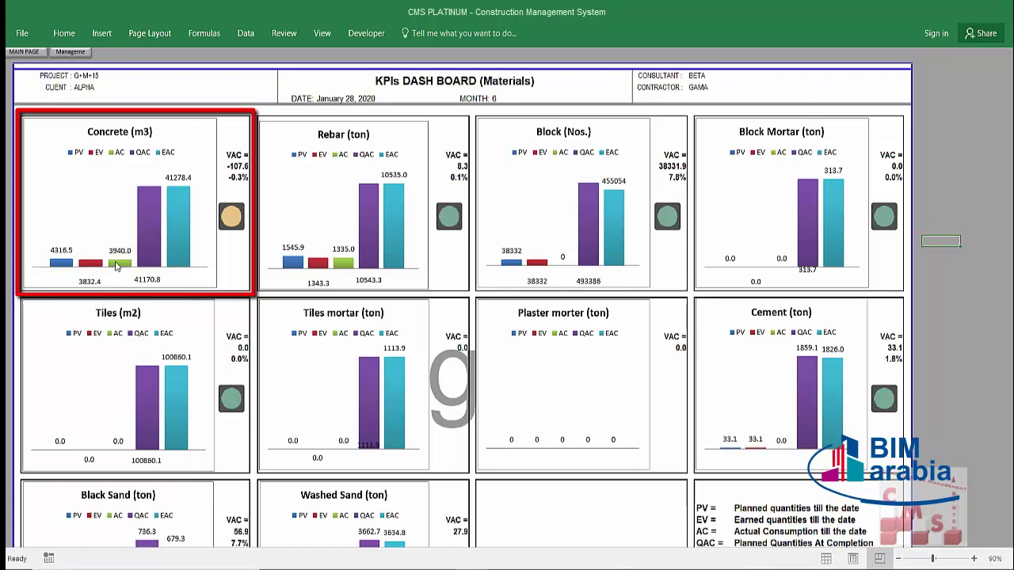
mouse_move(115, 266)
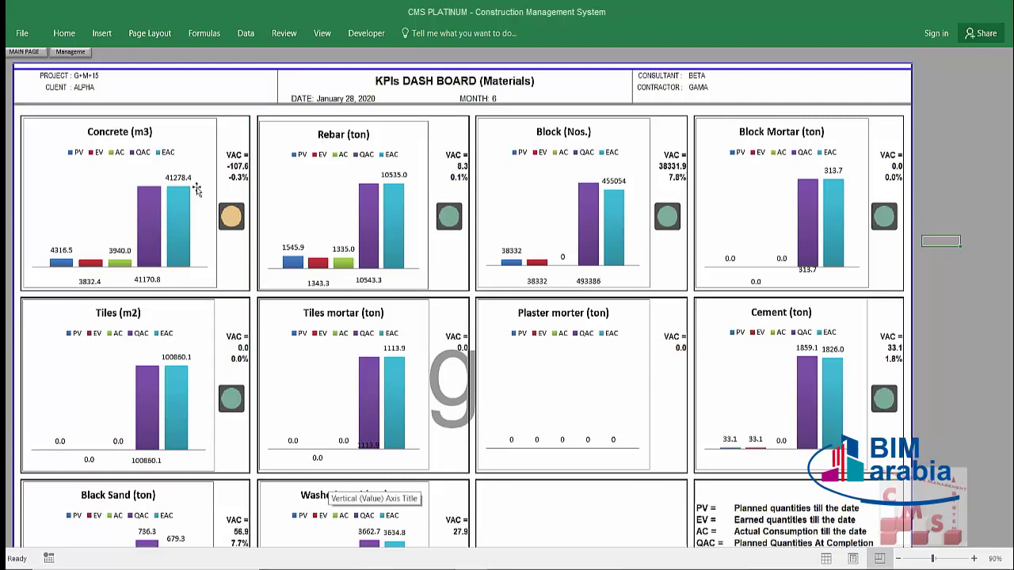
mouse_move(178, 193)
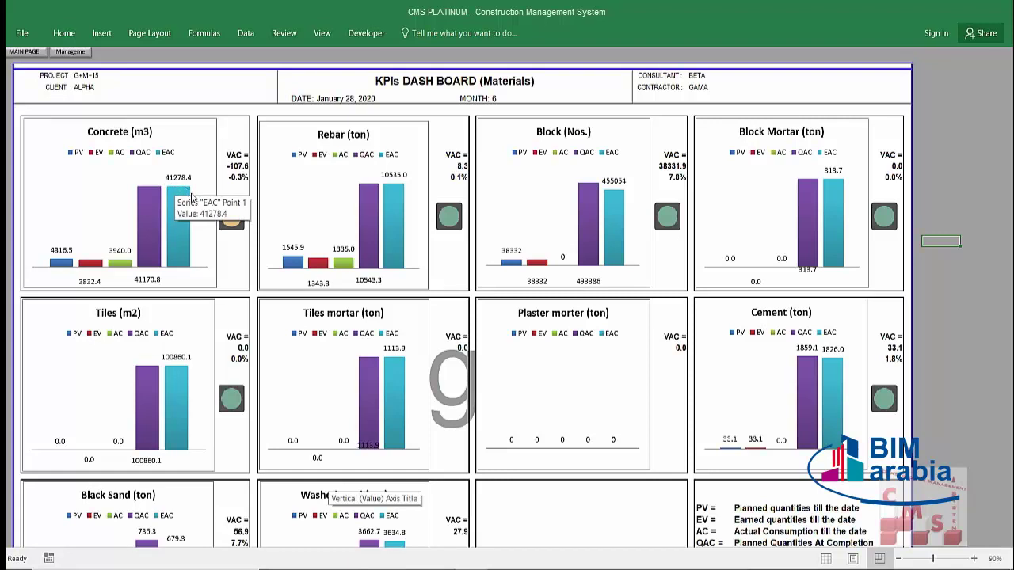
mouse_move(94, 270)
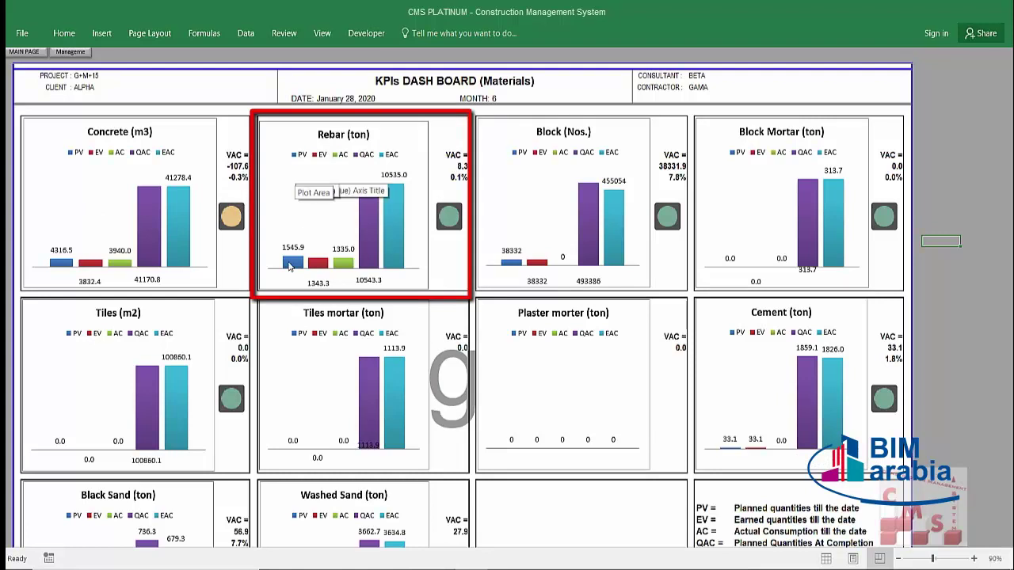
mouse_move(286, 270)
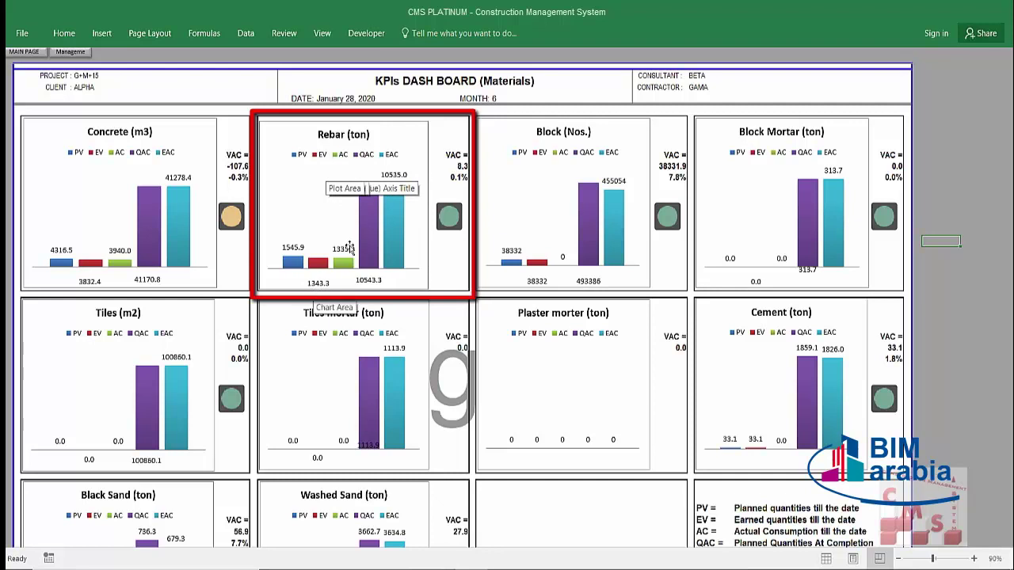
mouse_move(345, 258)
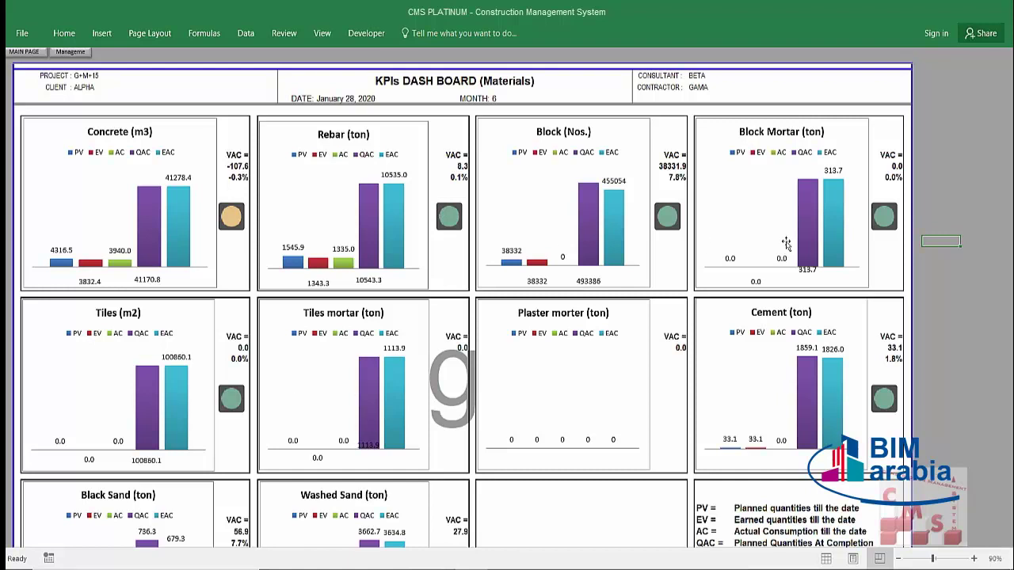
Step: Scroll past the Materials charts to the Manpower dashboard showing Masons VAC 724.0 and Steel Fixers 181.0
scroll(486, 375, "down", 3)
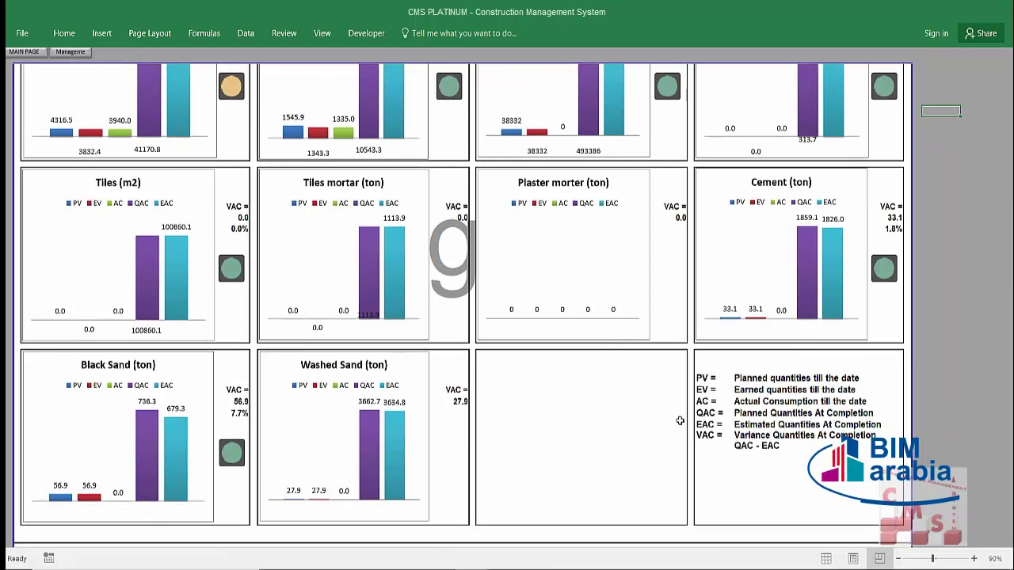
scroll(592, 379, "down", 6)
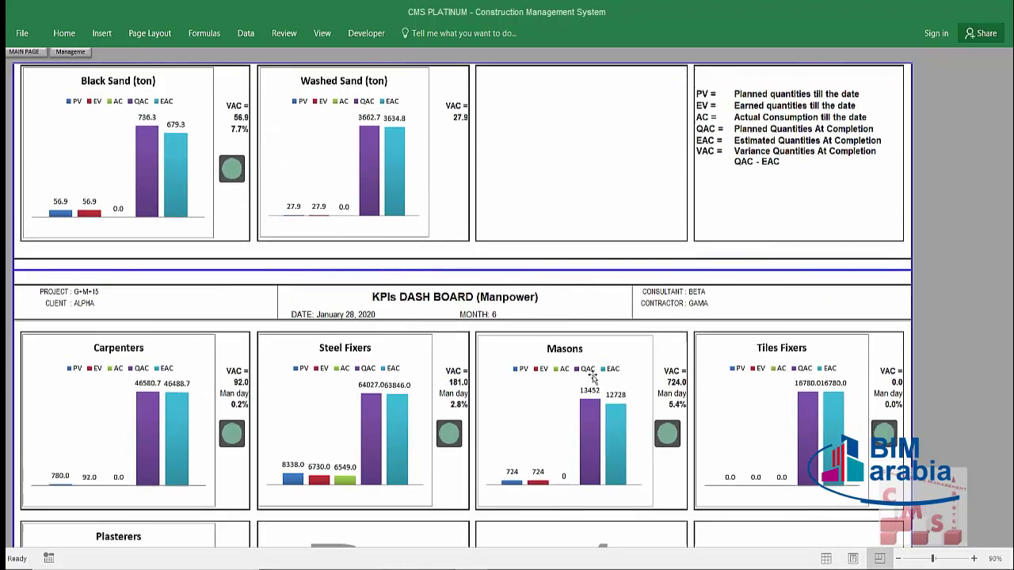
scroll(592, 379, "down", 4)
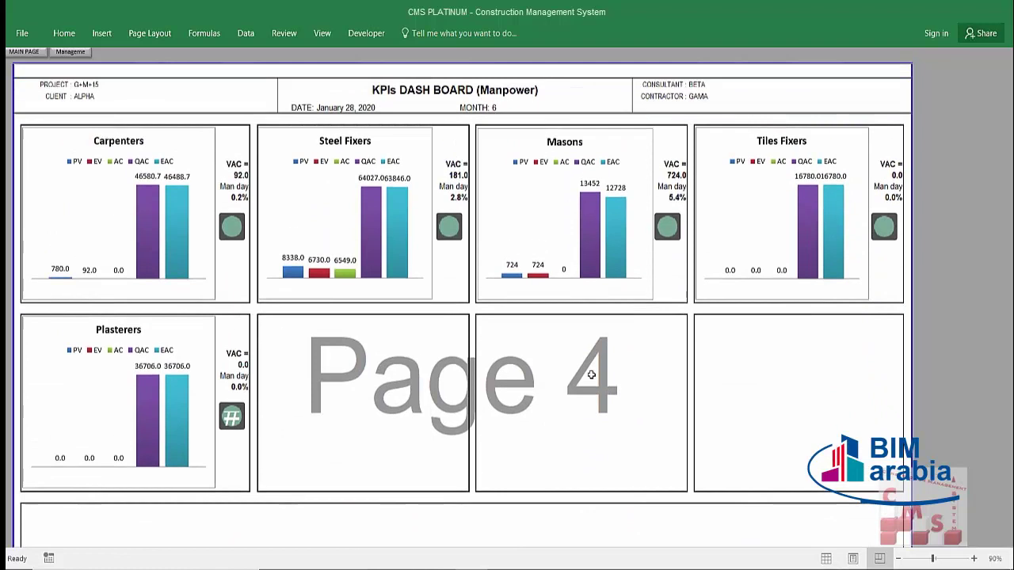
scroll(591, 374, "up", 1)
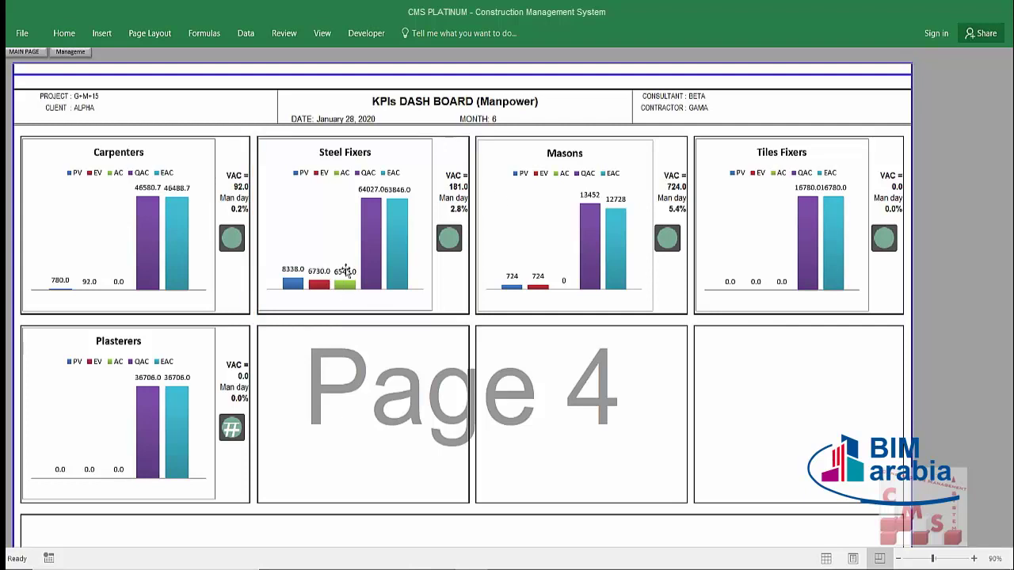
mouse_move(372, 204)
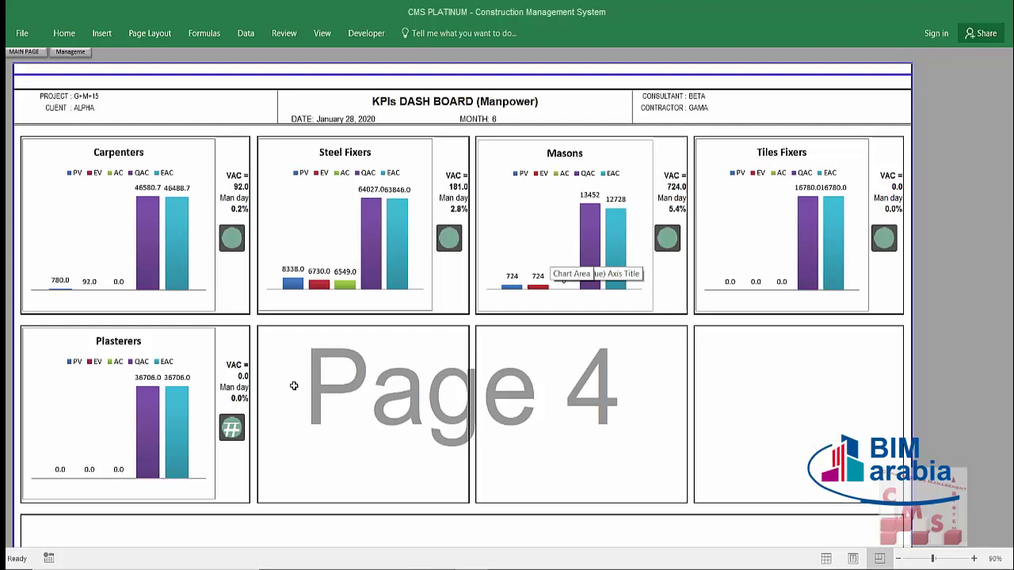
Step: Scroll back through the KPI dashboards toward the main page
scroll(293, 386, "up", 3)
scroll(293, 386, "up", 20)
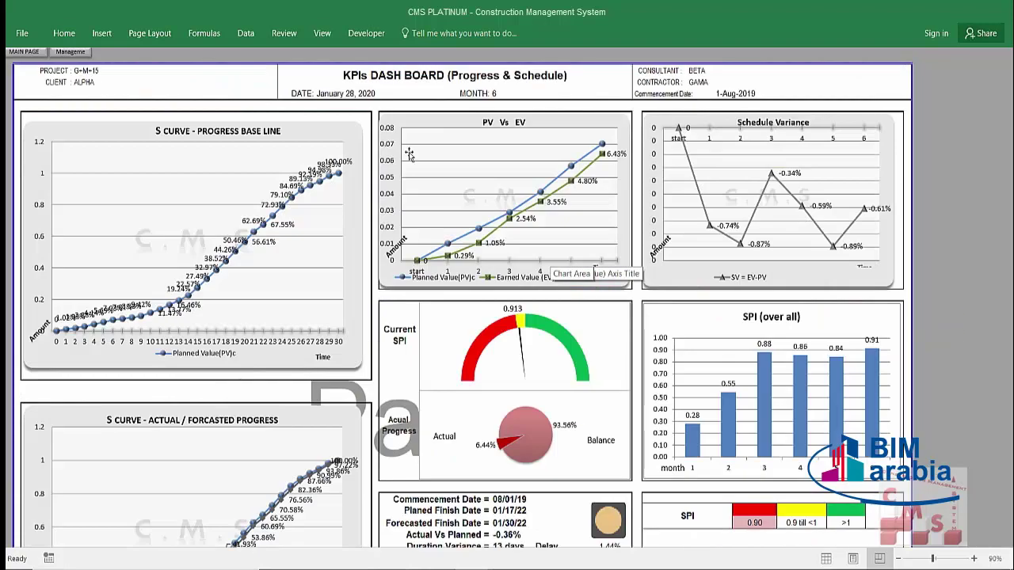
scroll(478, 313, "down", 6)
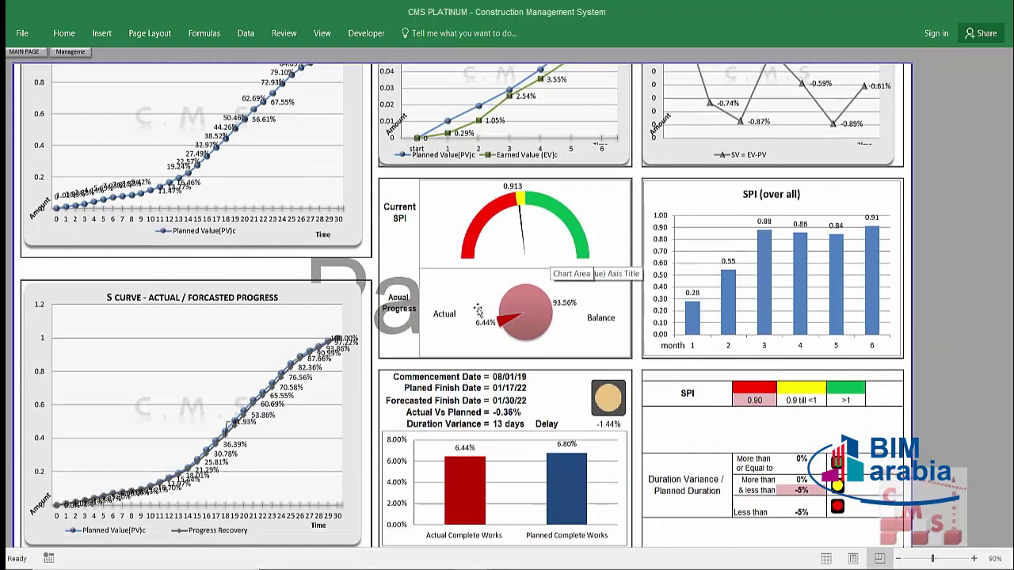
scroll(478, 313, "down", 10)
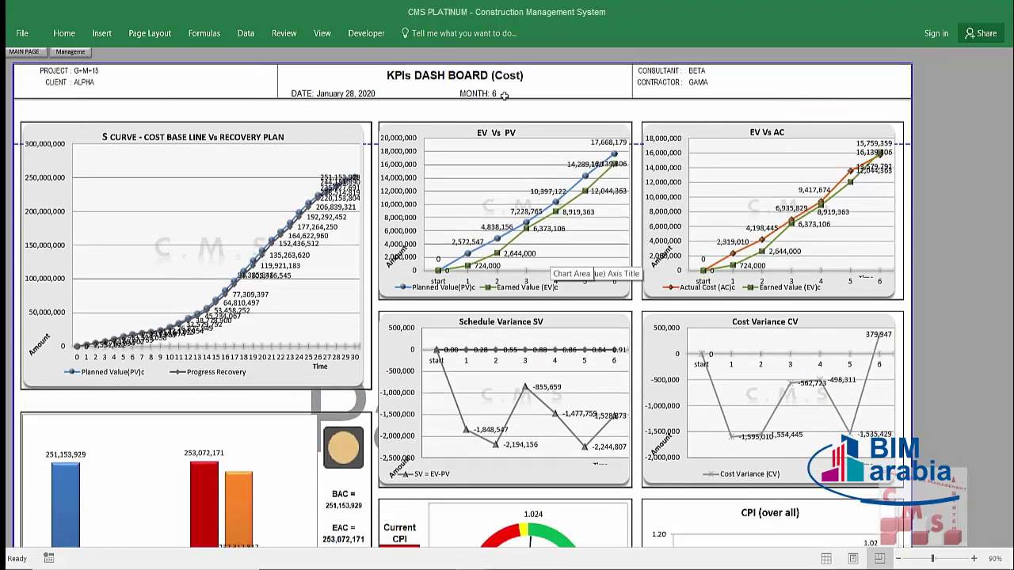
scroll(417, 285, "down", 13)
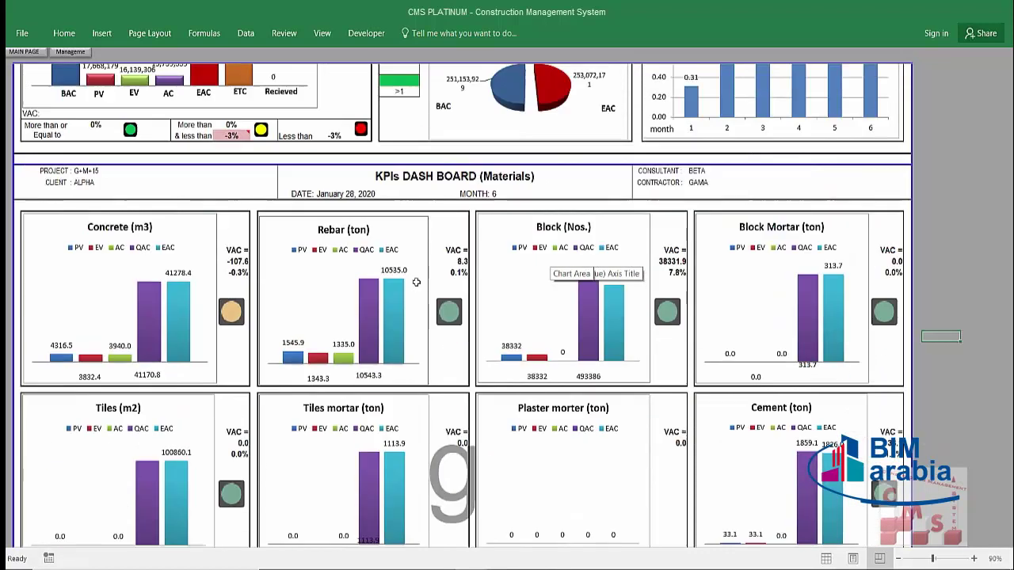
scroll(430, 154, "down", 14)
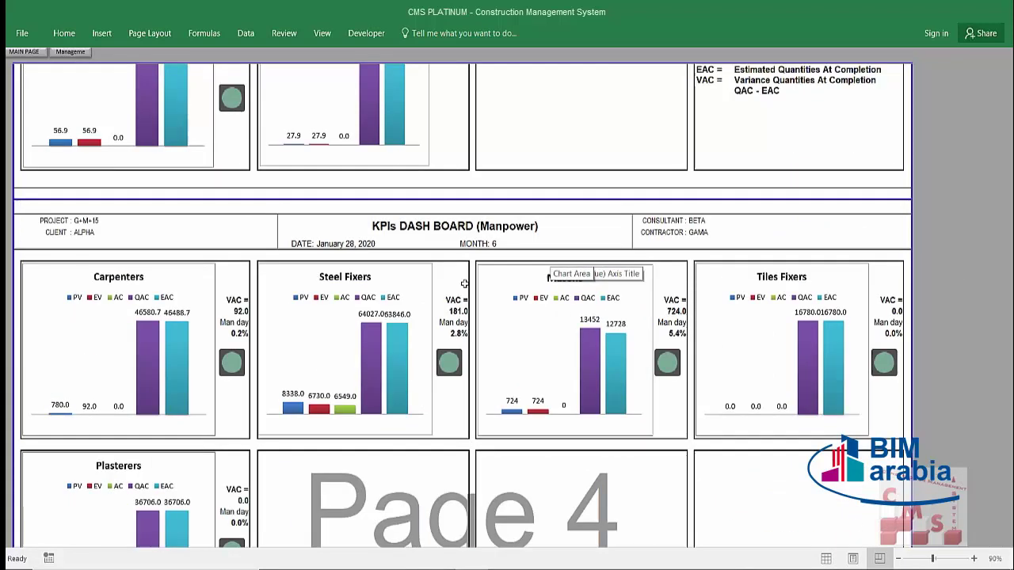
scroll(470, 259, "down", 1)
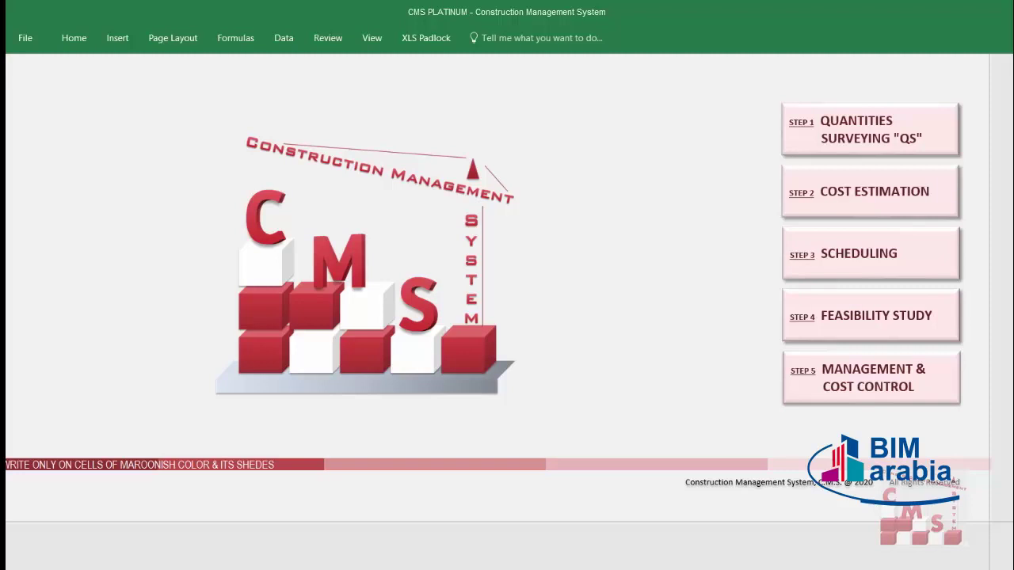
Step: Bring up STEP 5 Management & Cost Control and open the Project Status Report till 30-May-20, No. 5
left_click(804, 376)
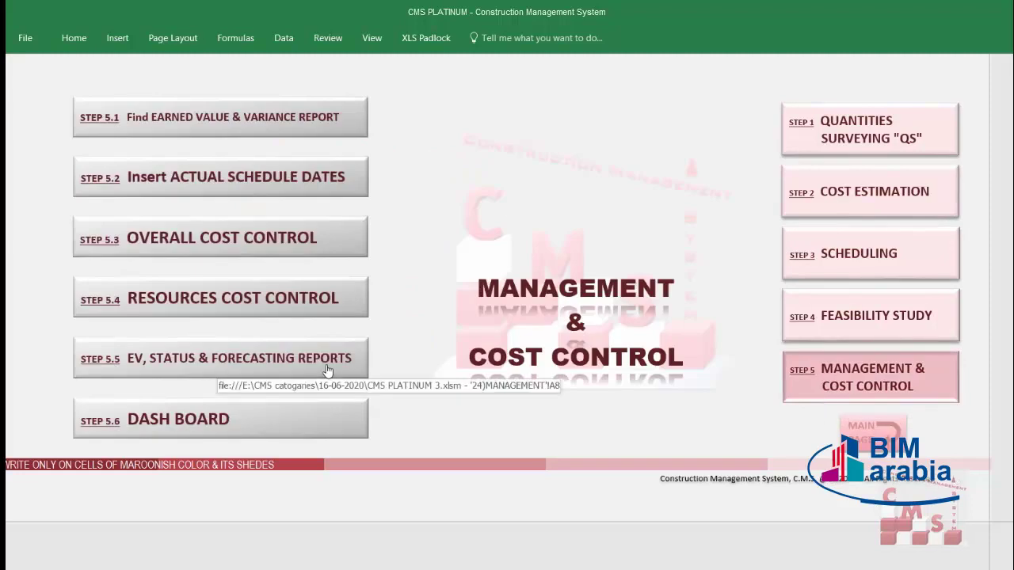
left_click(327, 371)
left_click(576, 73)
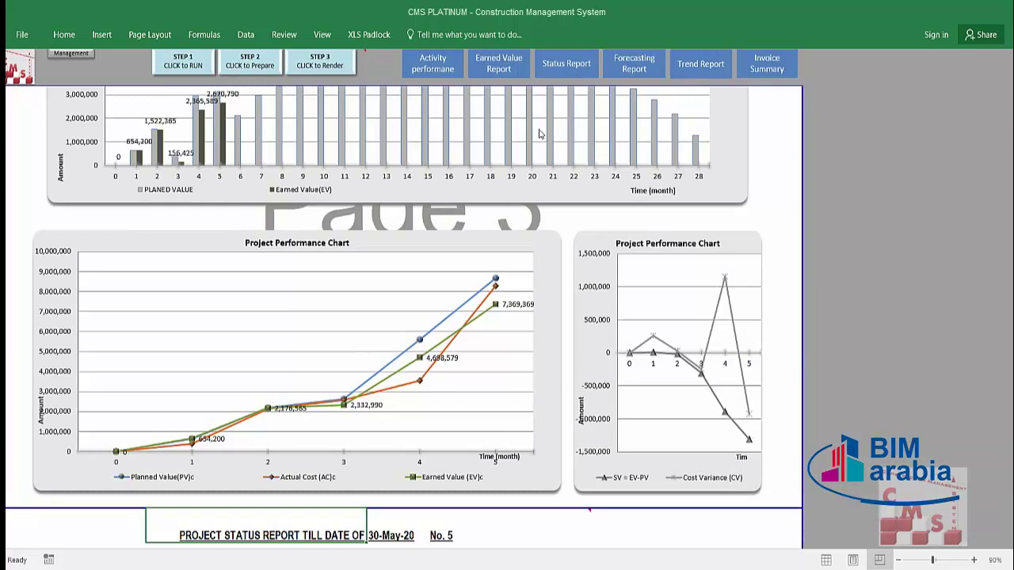
Step: Scroll to the Page 4 status report, then go back to the Management & Cost Control steps 5.1–5.6
scroll(308, 420, "down", 6)
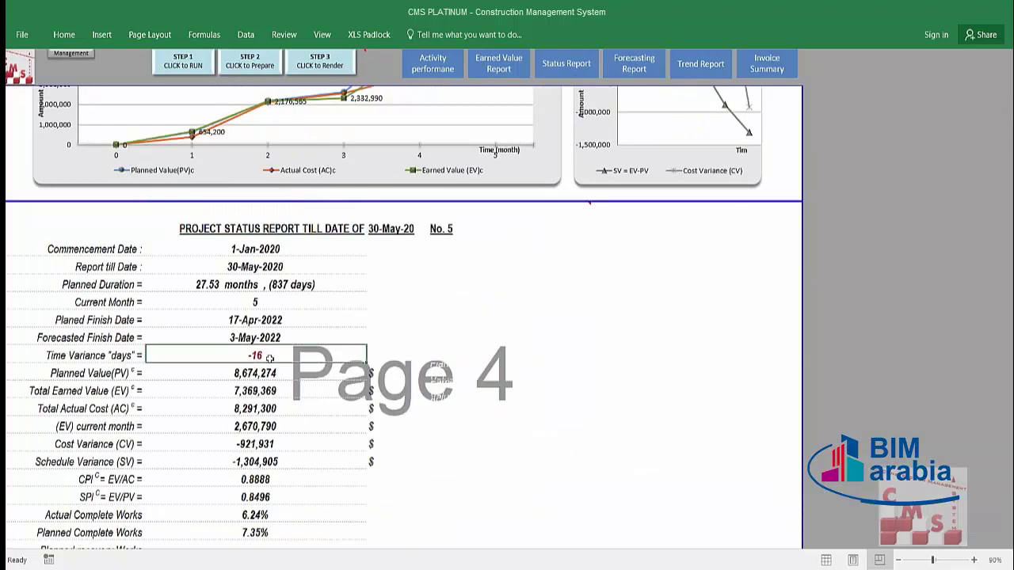
scroll(270, 359, "down", 2)
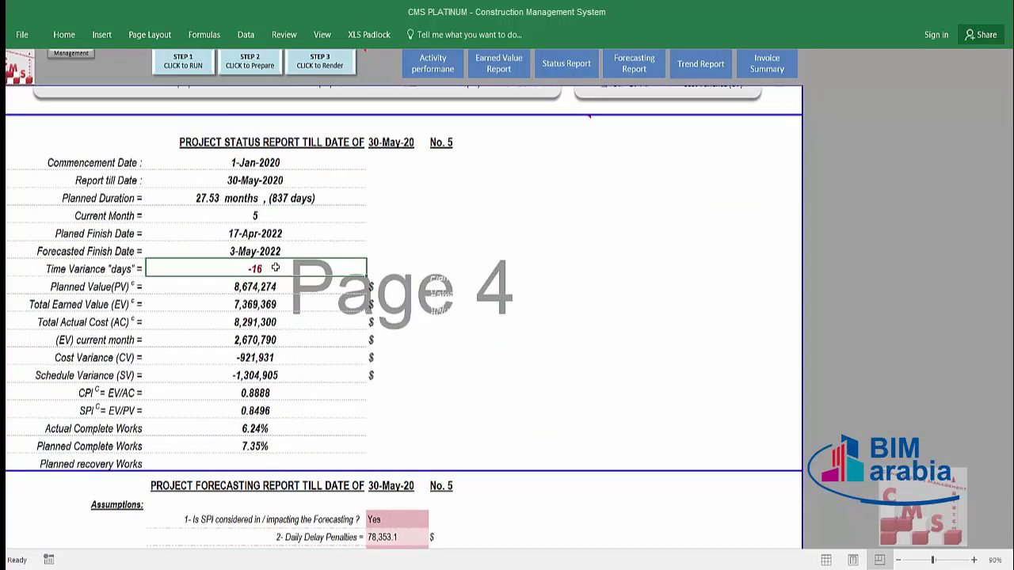
left_click(89, 60)
left_click(839, 265)
left_click(241, 255)
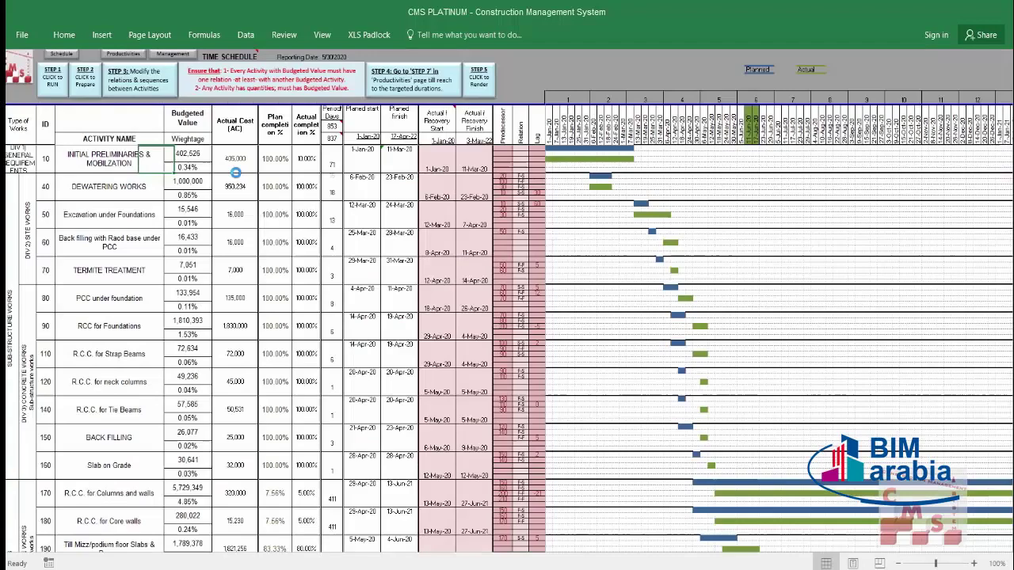
Step: Enter 6/22/20 as the Super structure Blocks actual start in the STEP 5.2 Time Schedule
left_click(236, 181)
scroll(252, 174, "down", 4)
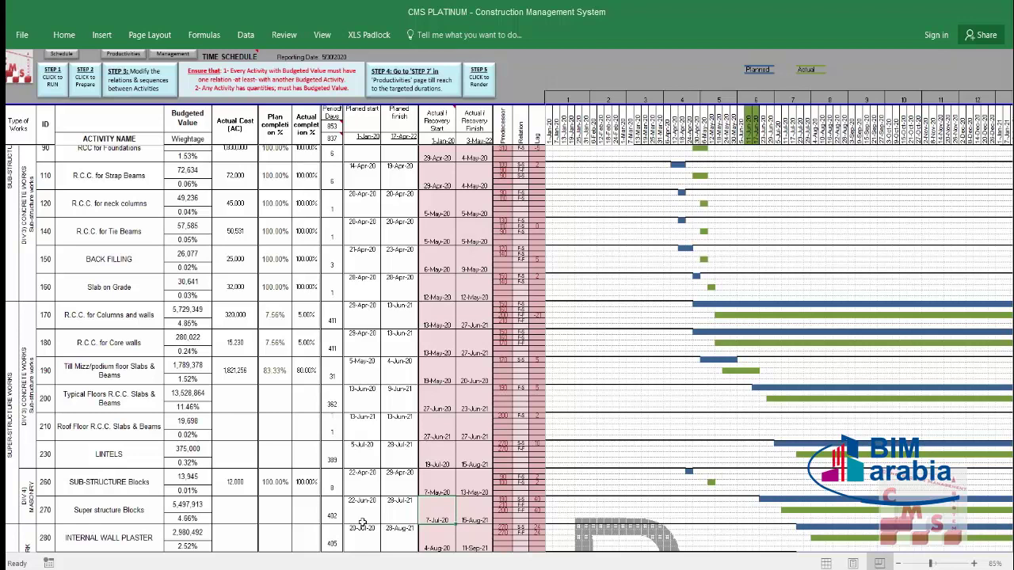
type("6")
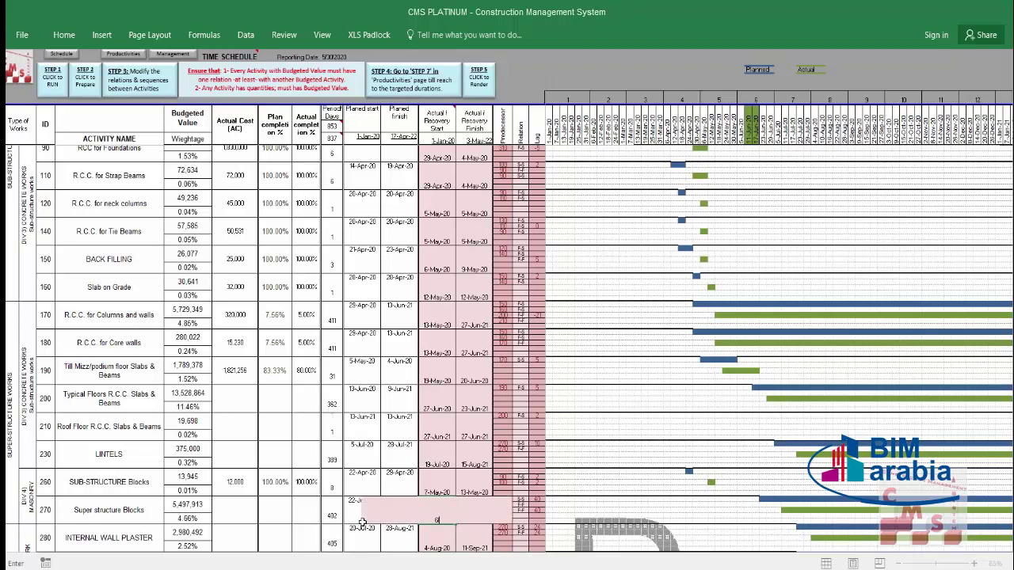
type("/22/20")
key("Return")
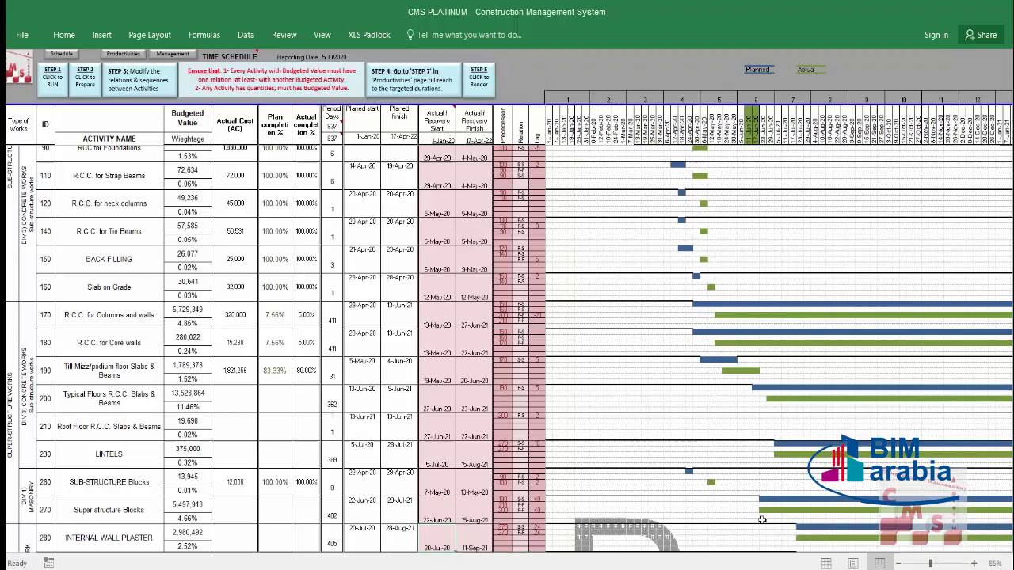
Step: Open the STEP 5.5 Project Status Report and choose (Recovery applied) beside No. 5
left_click(53, 55)
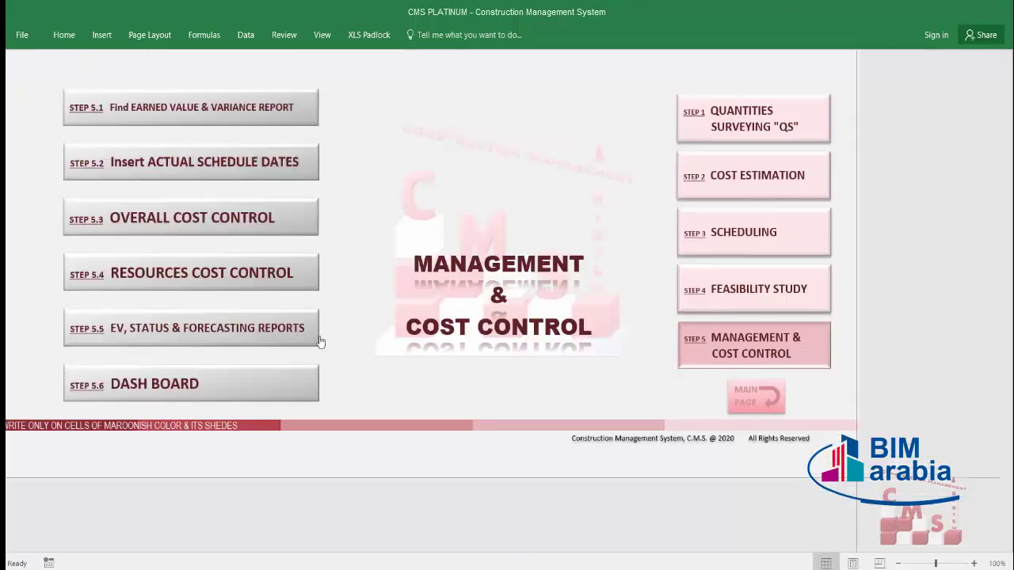
left_click(296, 331)
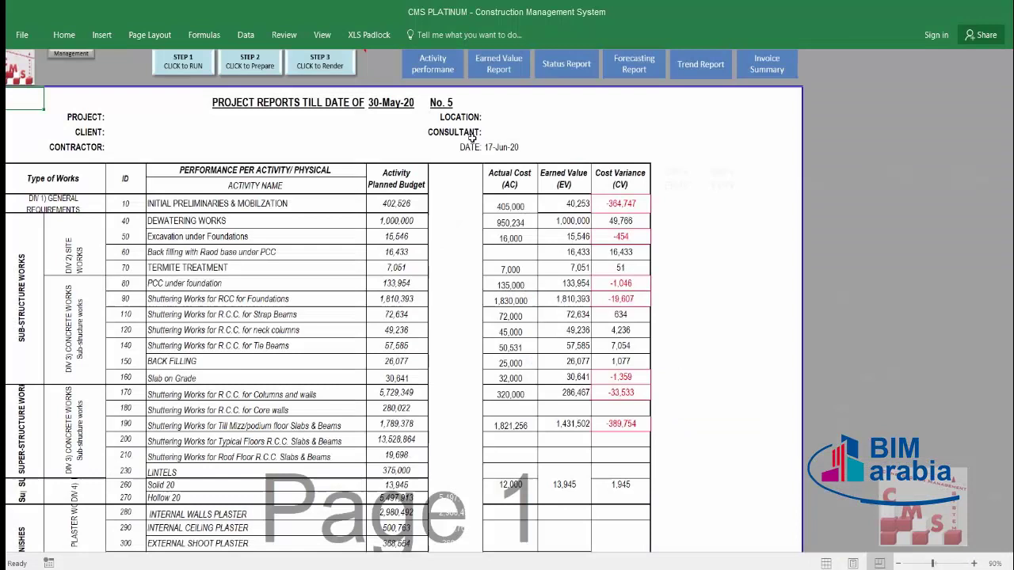
left_click(560, 72)
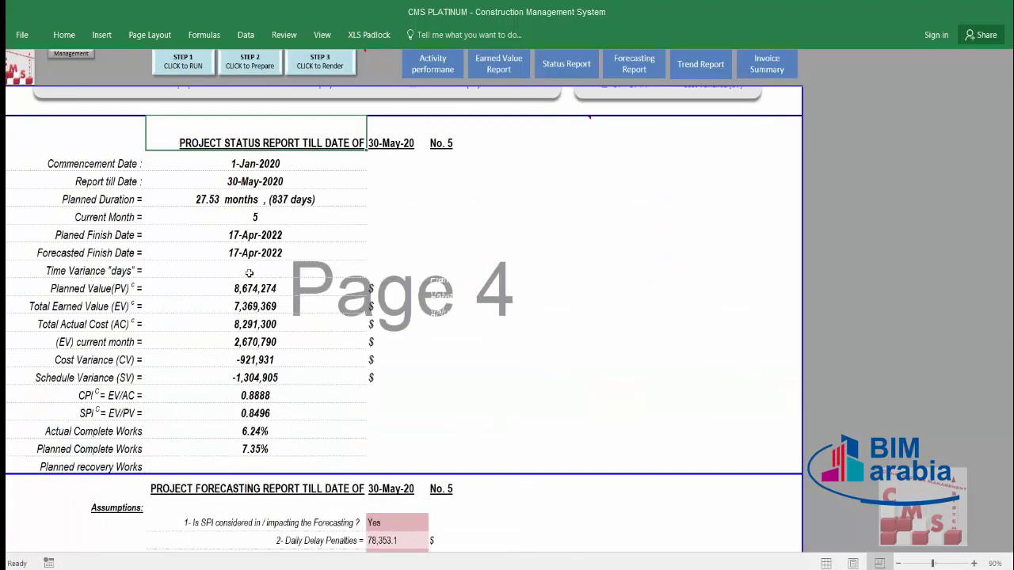
mouse_move(539, 134)
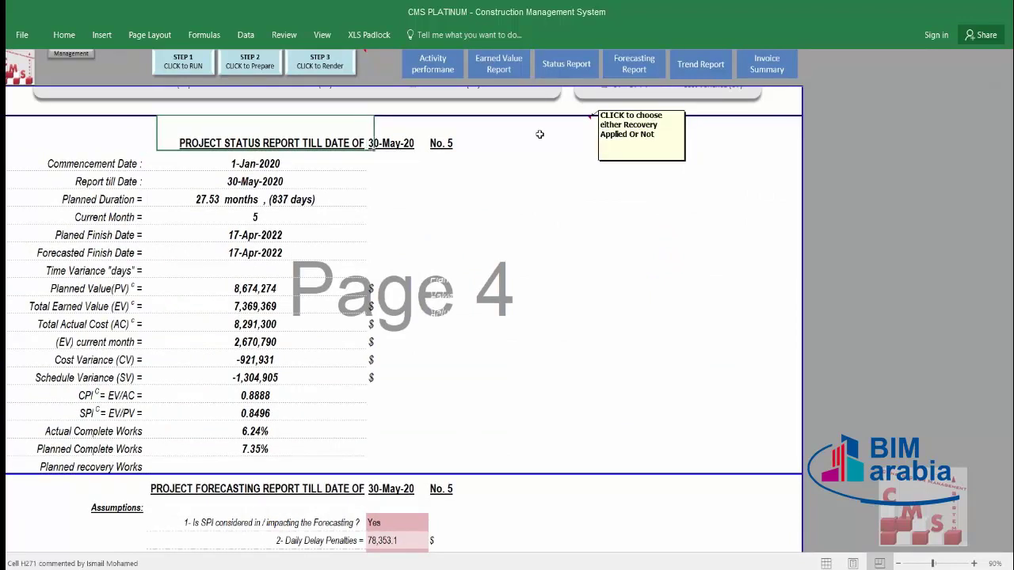
left_click(539, 134)
left_click(596, 147)
left_click(543, 156)
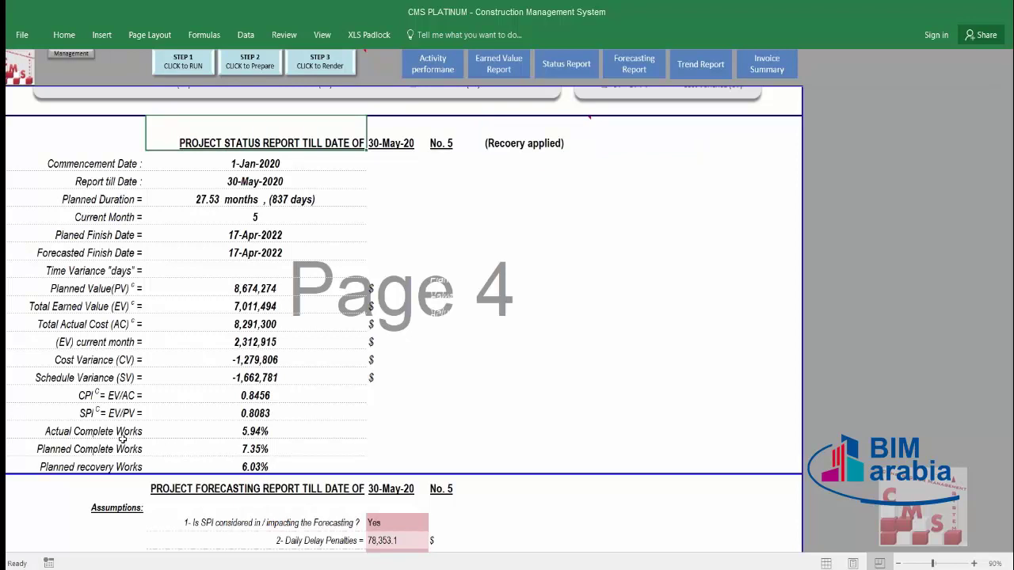
Step: Review the actual complete (5.94%) and planned complete (7.35%) progress rows
left_click_drag(278, 426, 95, 428)
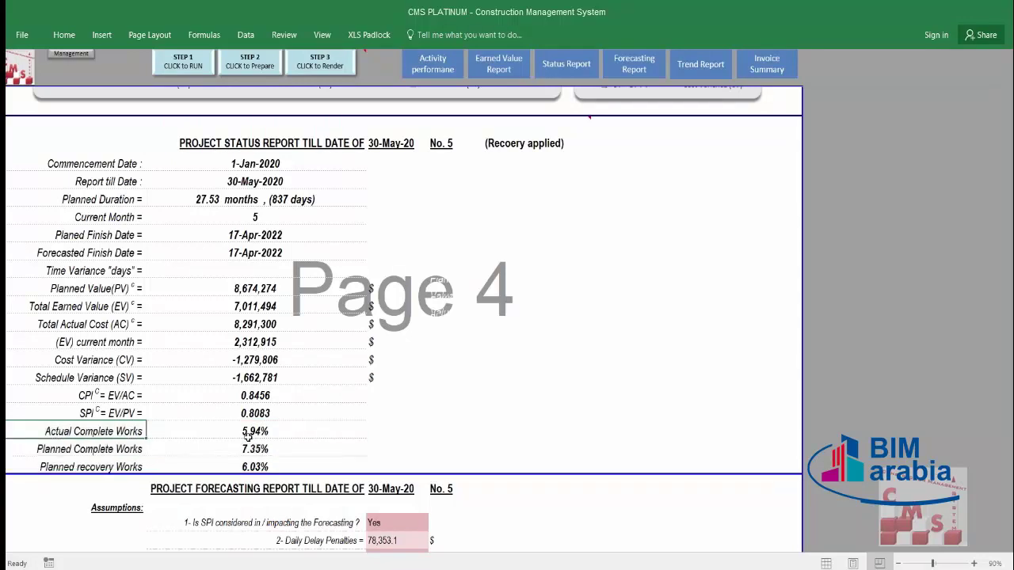
left_click(191, 429)
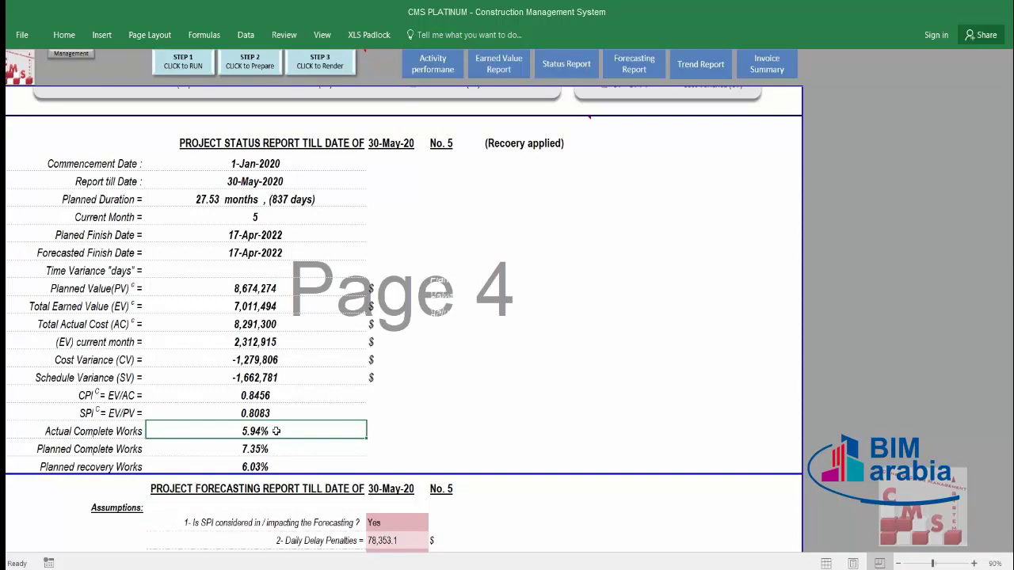
left_click(91, 453)
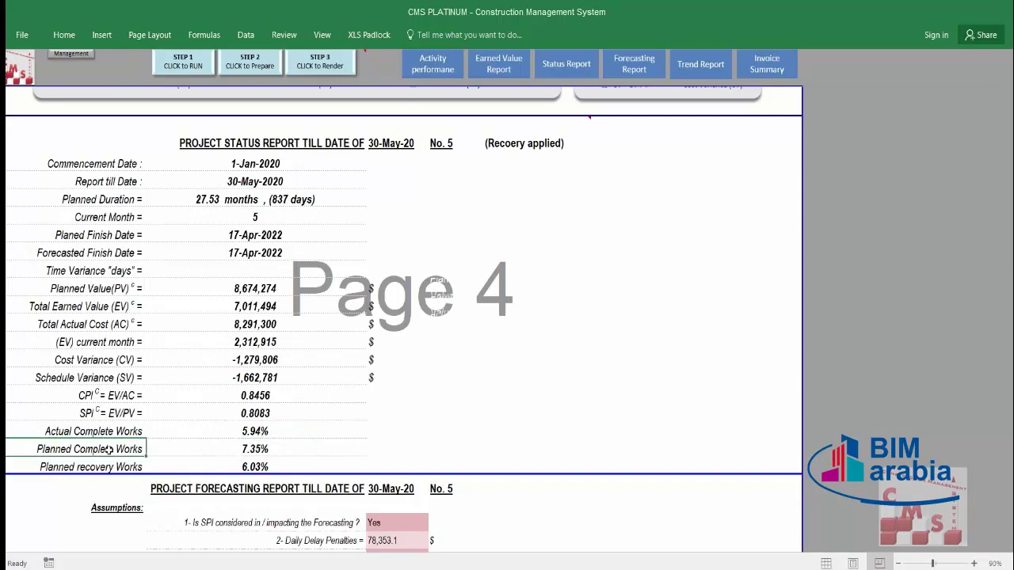
left_click_drag(117, 449, 196, 451)
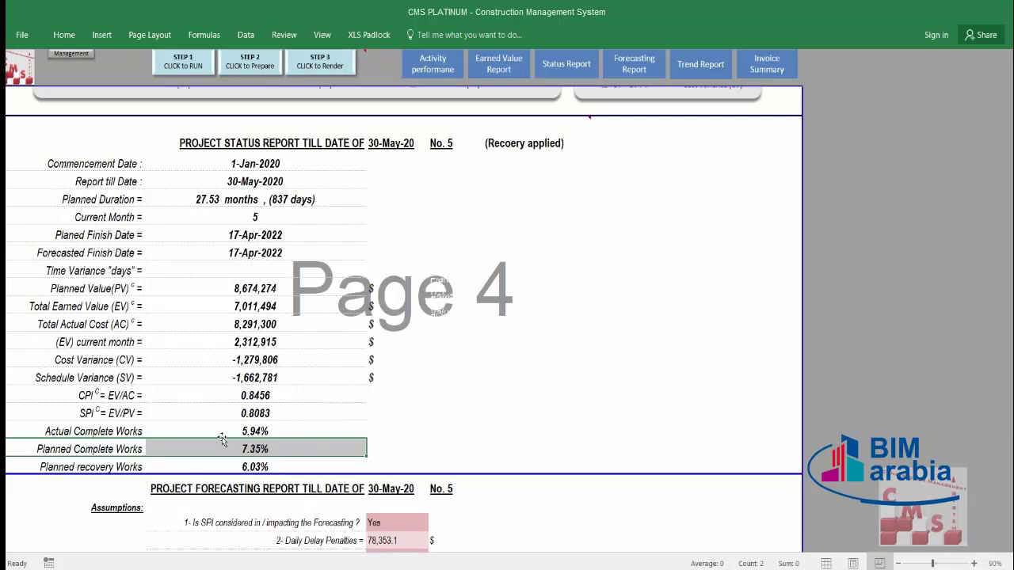
left_click(224, 432)
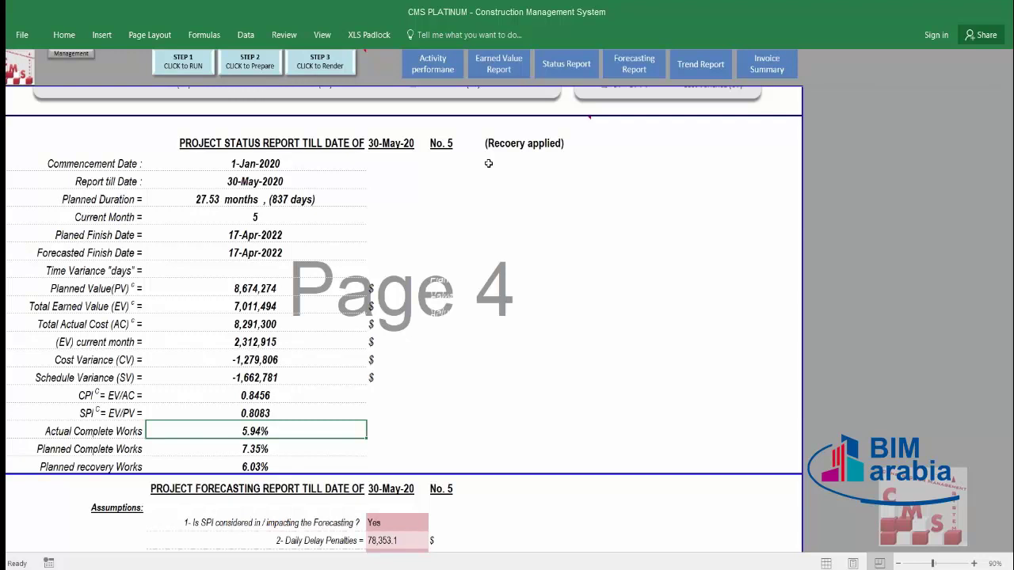
Step: Reapply Recovery applied and point out 5.94% actual, 7.35% planned and 6.03% recovery progress
left_click(501, 142)
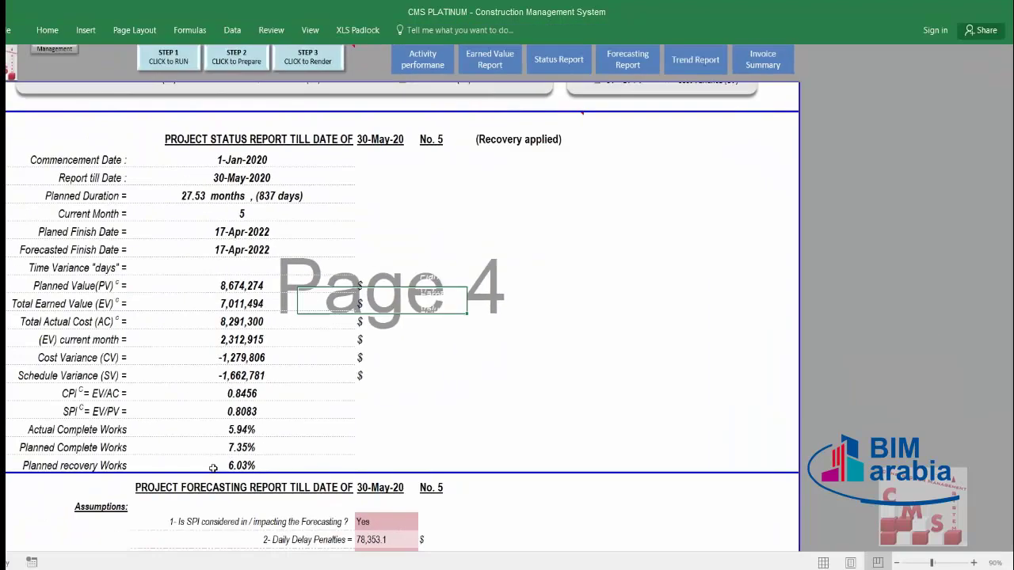
left_click(262, 465)
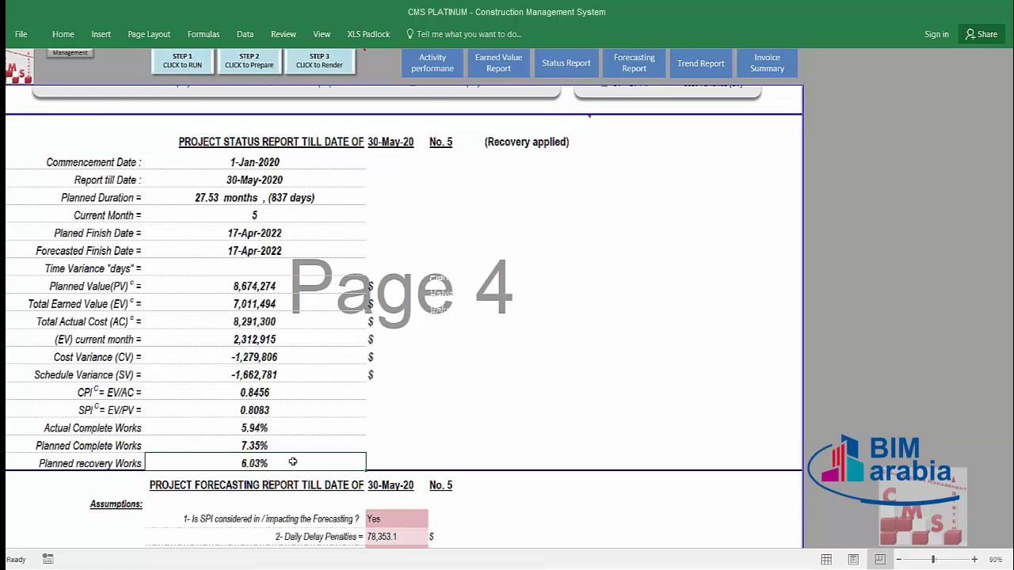
left_click(298, 426)
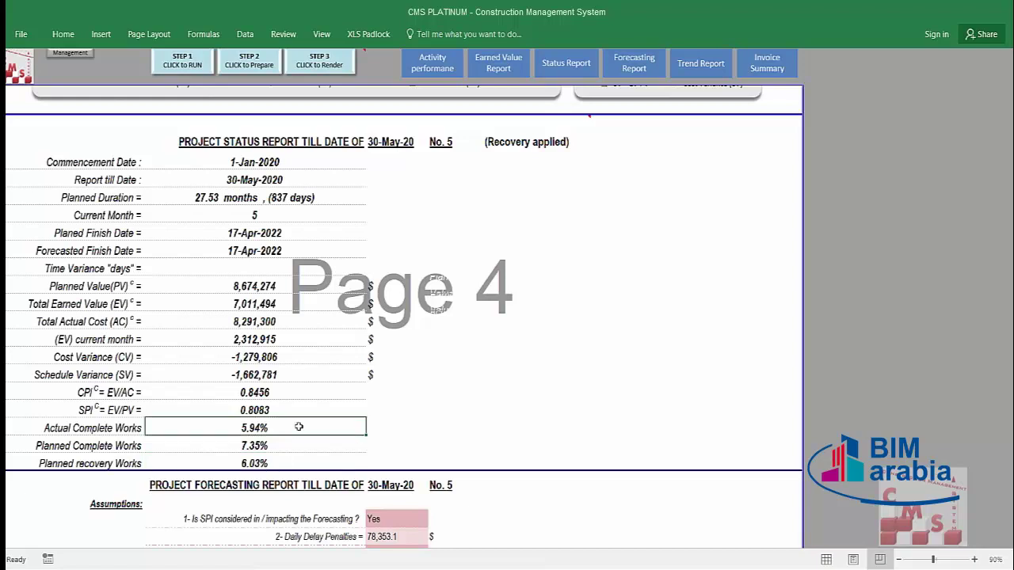
left_click(300, 442)
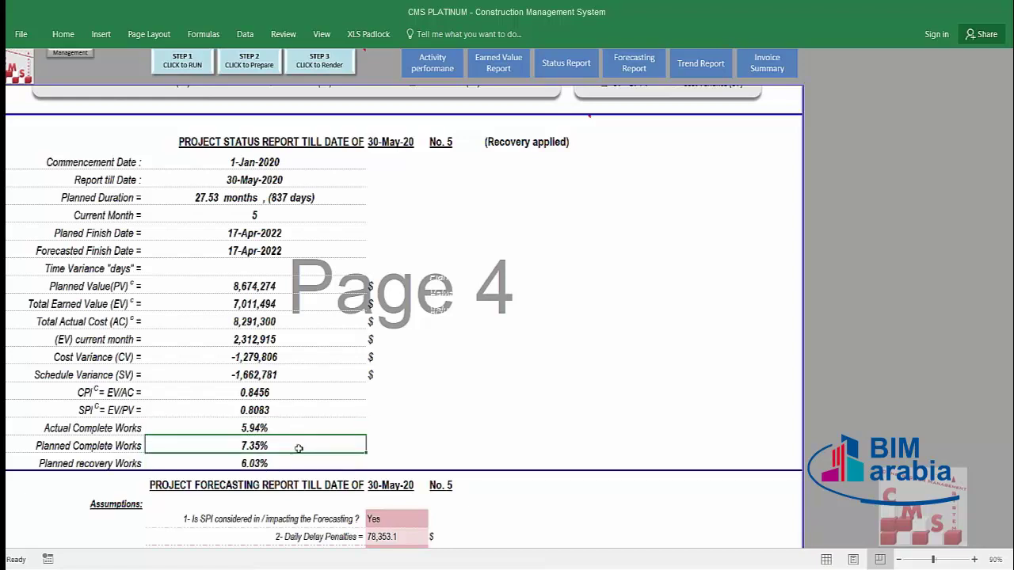
left_click(298, 458)
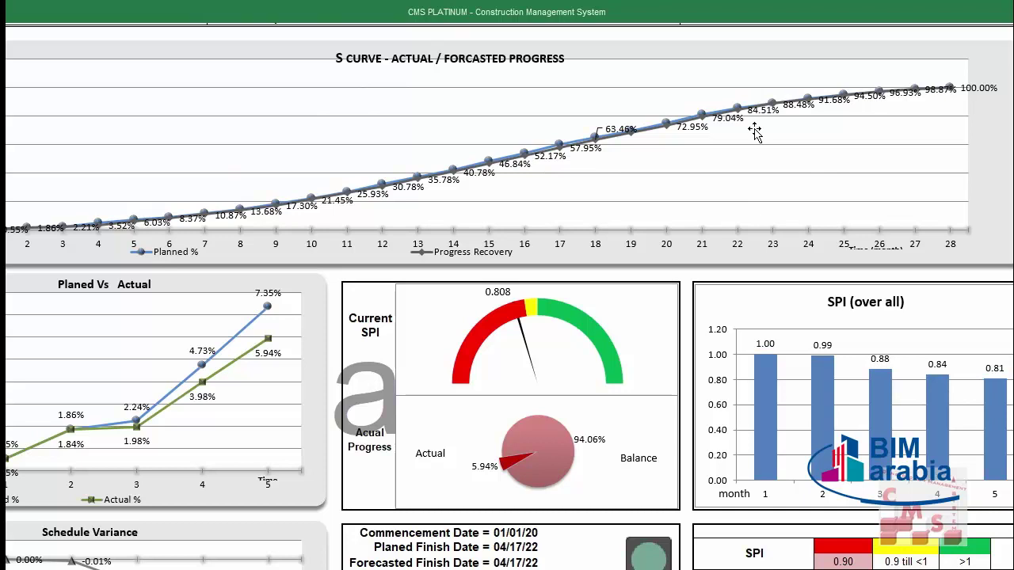
Step: Scroll the KPI dashboard past the S-curve, SPI gauge and progress charts to the Manpower section
scroll(318, 260, "down", 3)
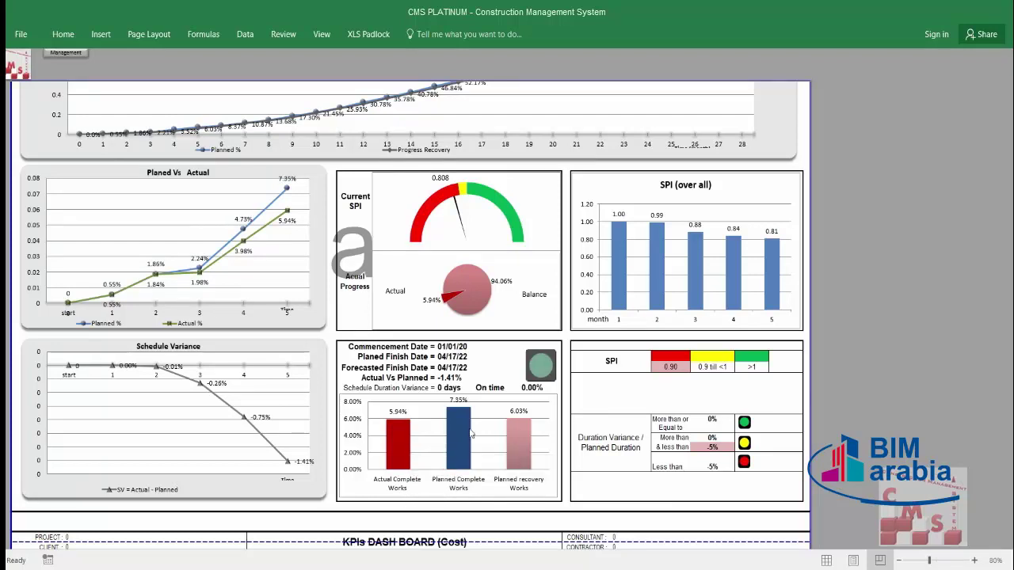
mouse_move(489, 463)
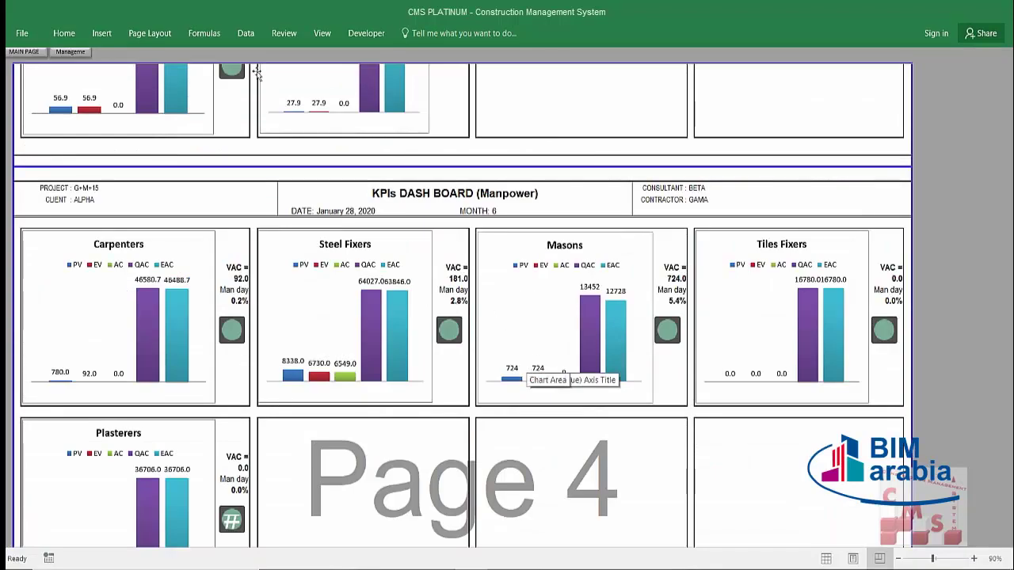
Step: Go back to the CMS Platinum main page listing its five steps
left_click(24, 52)
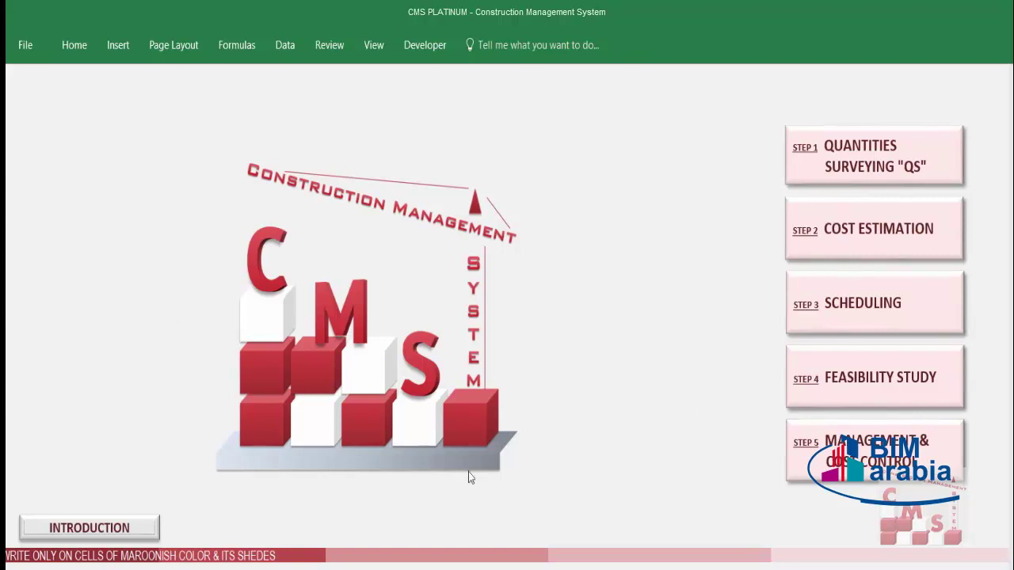
Step: Browse STEP 1 Quantities Surveying and the 1.7 MTO sheet, then show the STEP 2 Cost Estimation steps
left_click(820, 171)
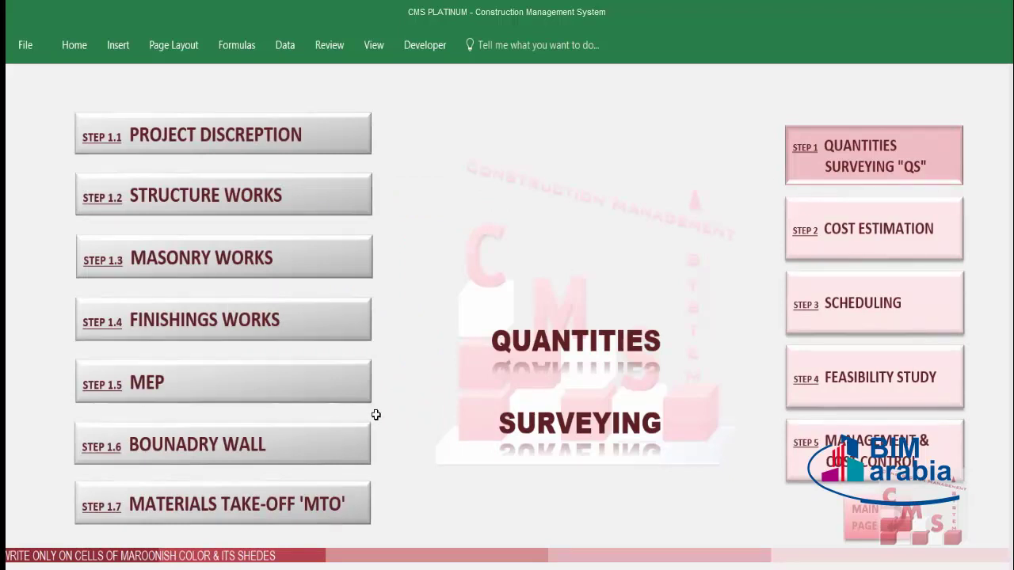
left_click(293, 507)
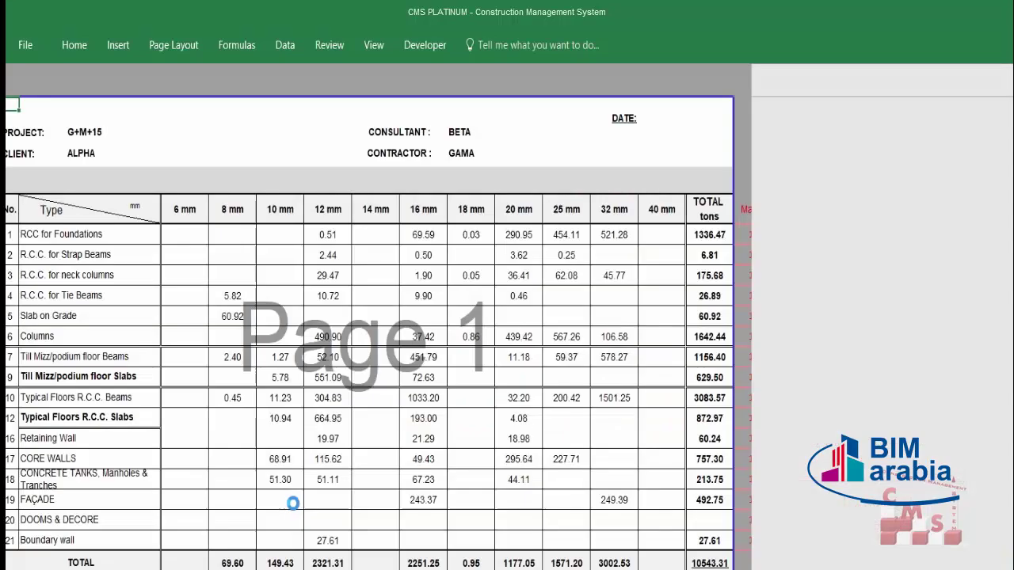
left_click(12, 70)
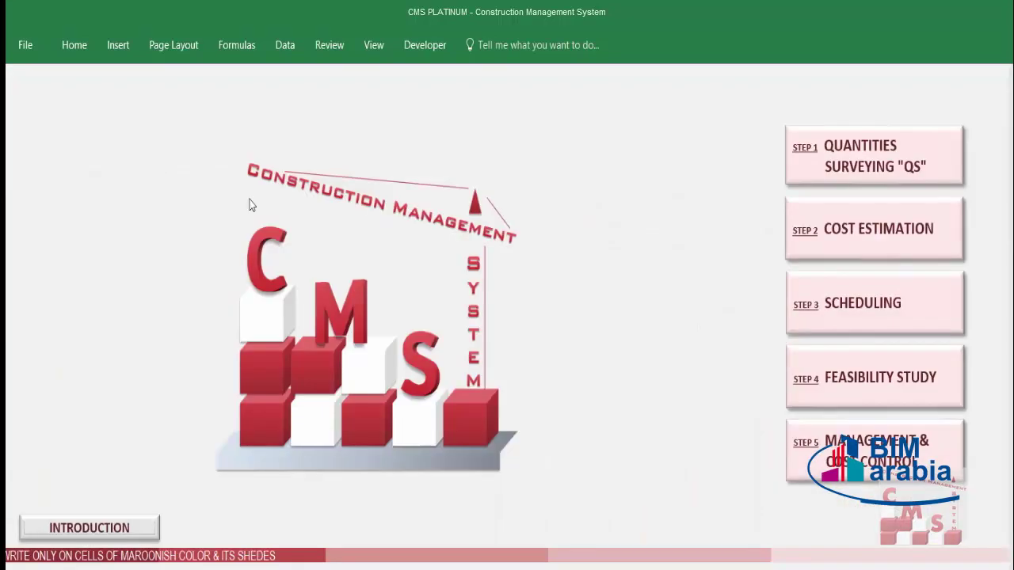
left_click(840, 240)
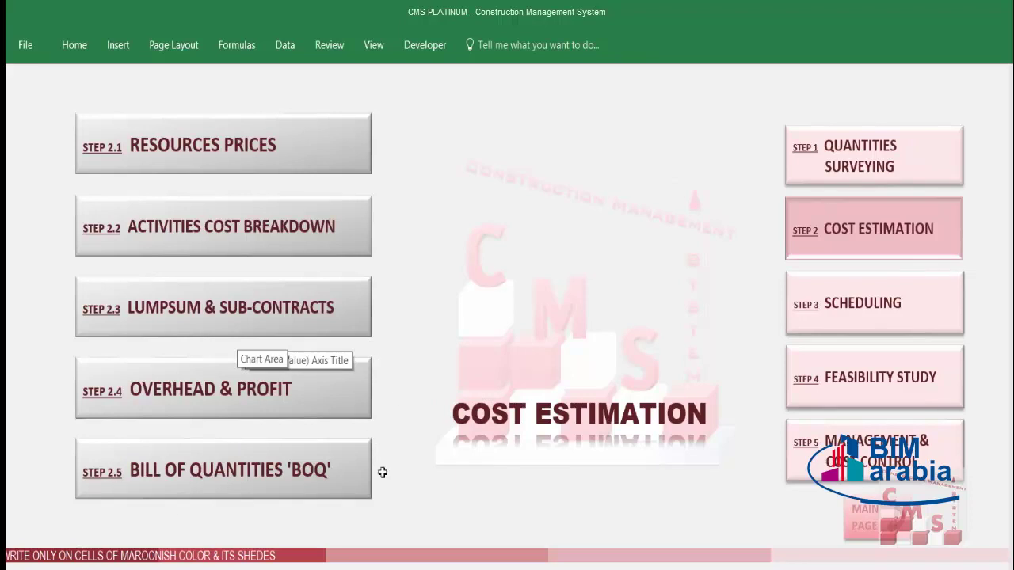
Step: Show the STEP 3 Scheduling options, then the STEP 5 Management & Cost Control list 5.1–5.6
left_click(923, 324)
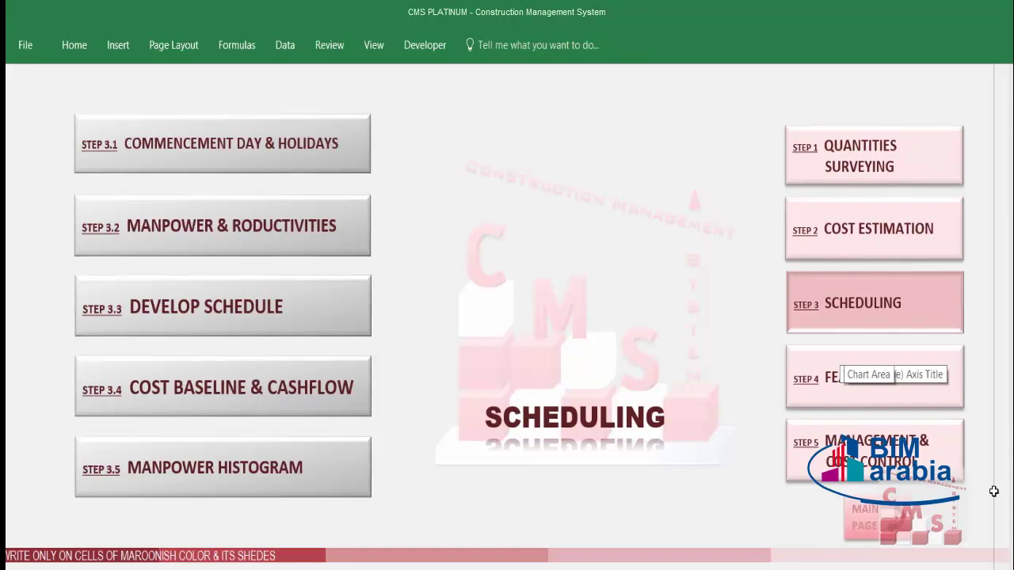
left_click(879, 455)
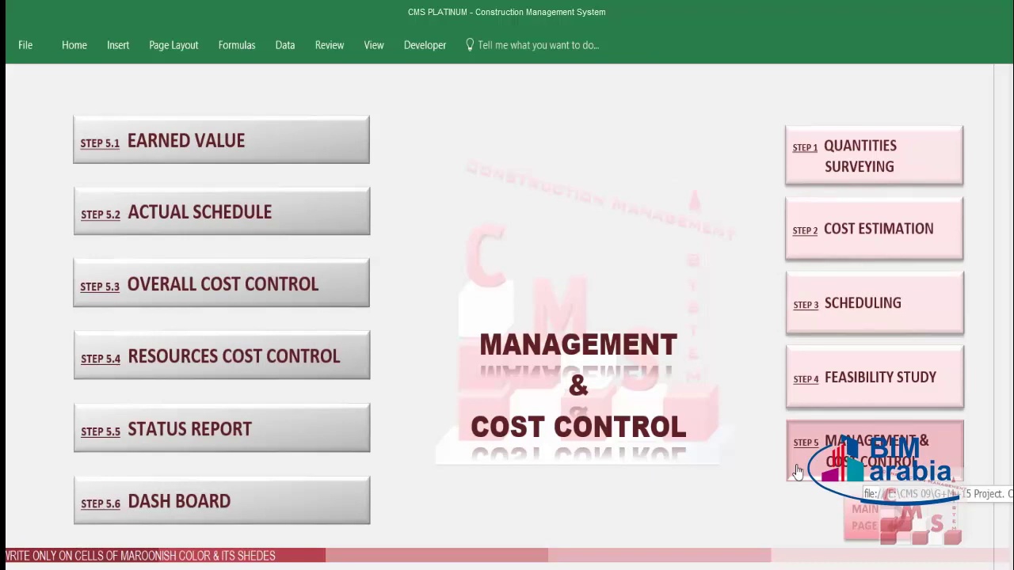